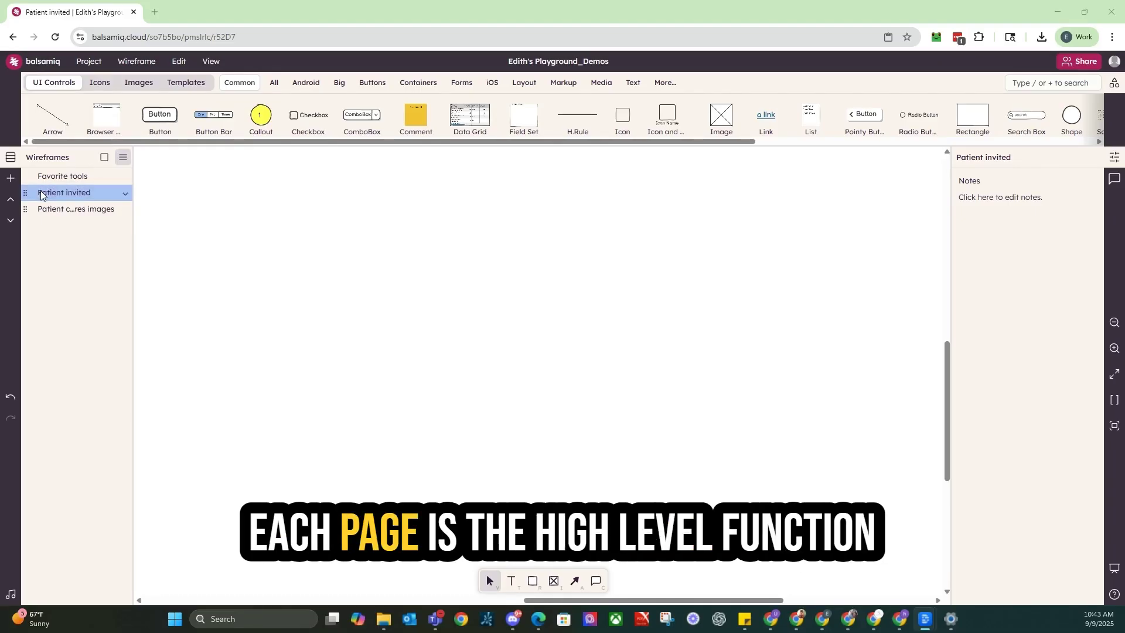
Step: Open the "Patient captures images" wireframe and add another wireframe to the project
click(62, 213)
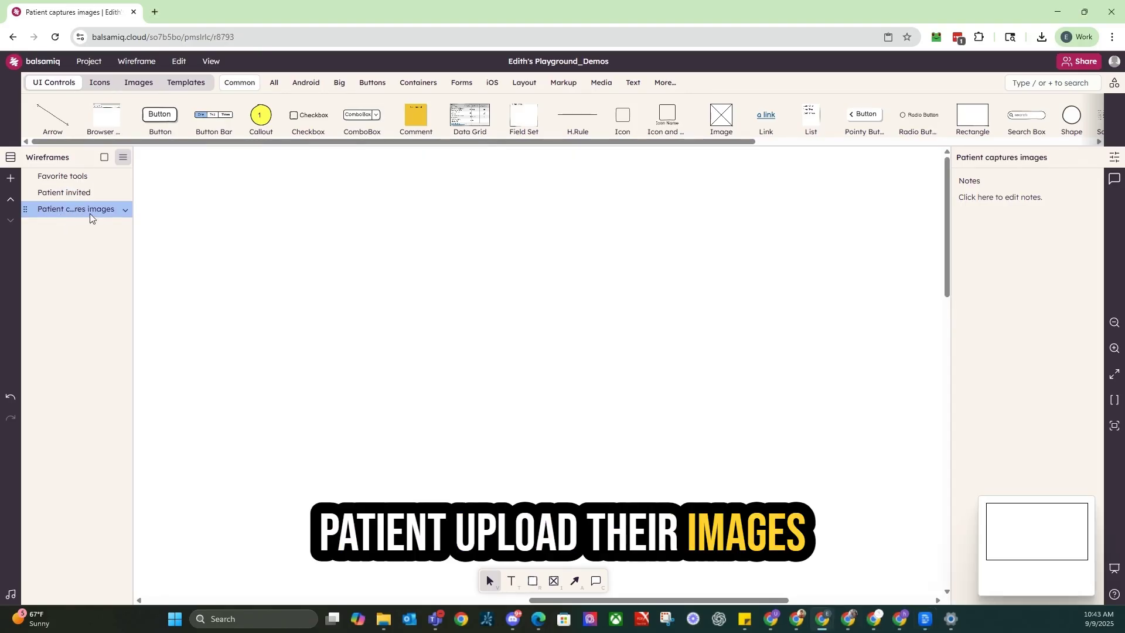
click(11, 183)
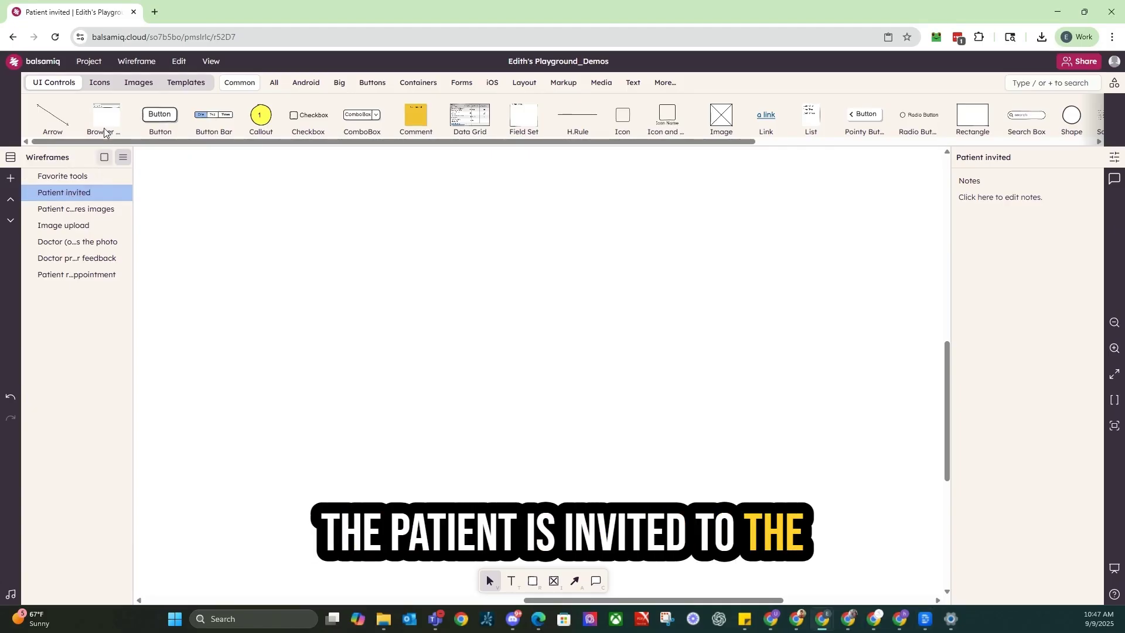
Step: Place a Browser Window on the "Patient invited" wireframe and enlarge it to about 614 by 621
drag(104, 132, 198, 185)
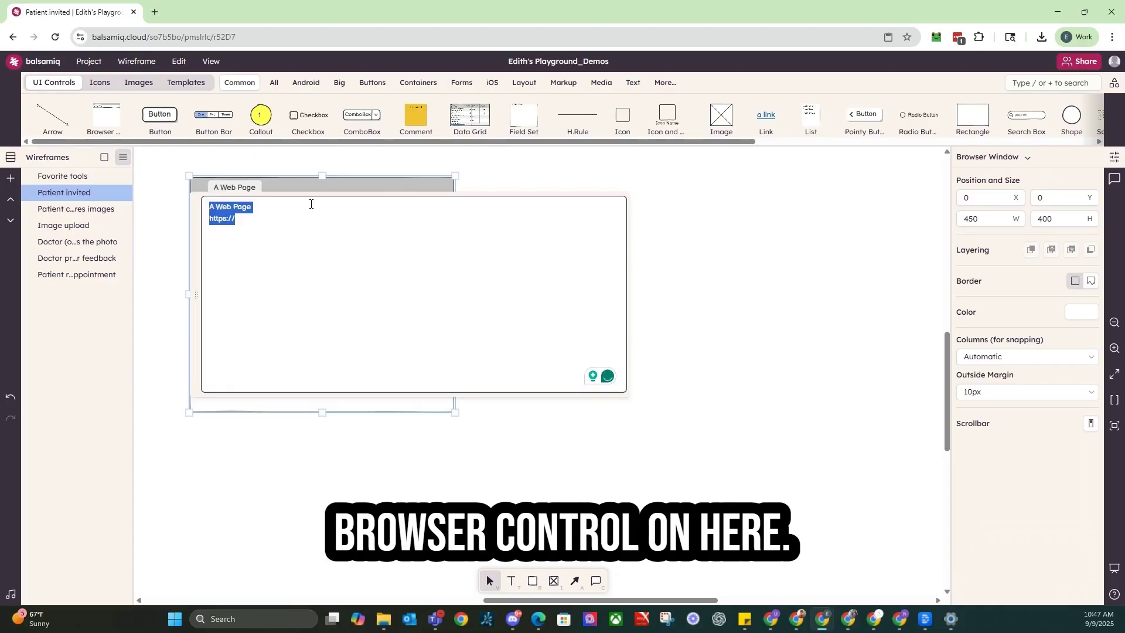
click(276, 457)
click(372, 341)
drag(454, 412, 551, 542)
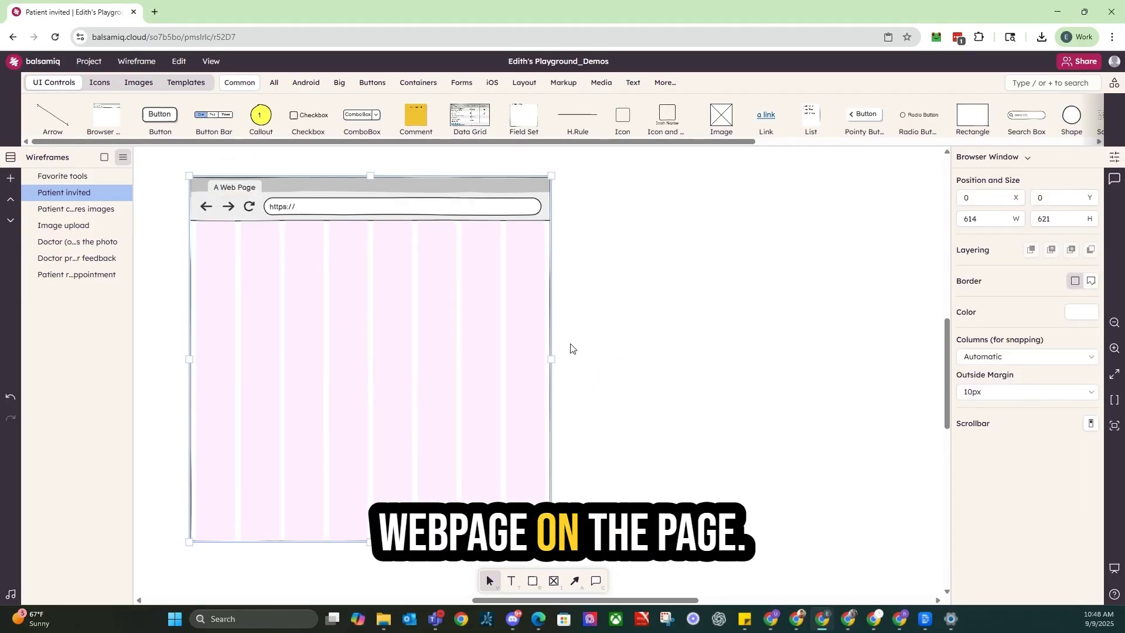
click(578, 369)
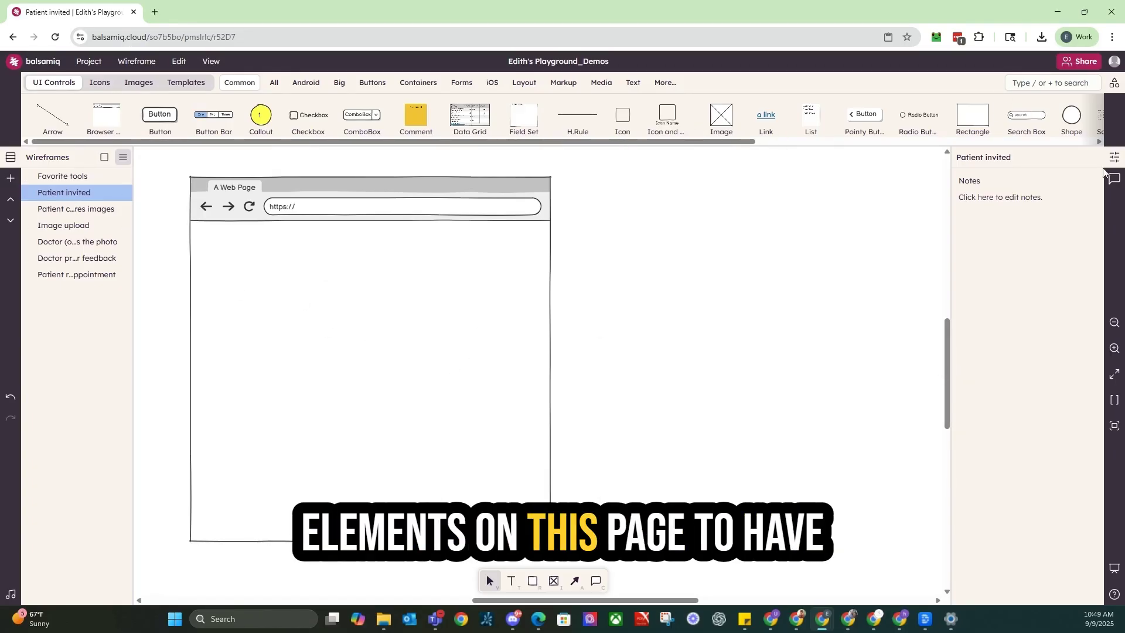
Step: Find the Text Label control, place one near the upper-left of the browser window's content area, and widen it to about 297
click(1037, 82)
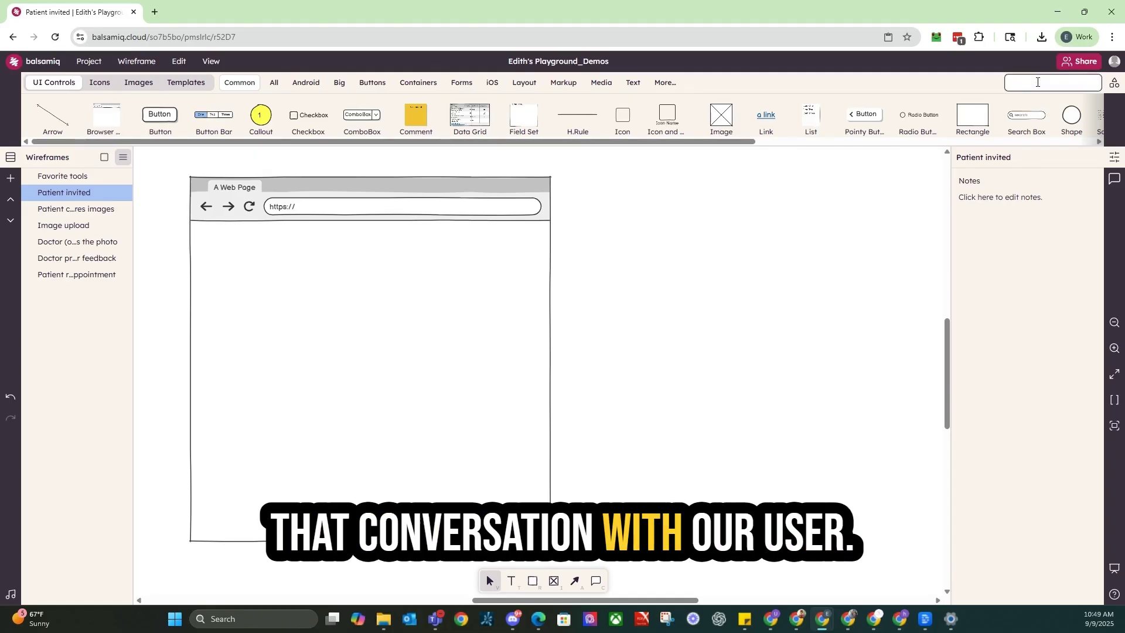
text(text)
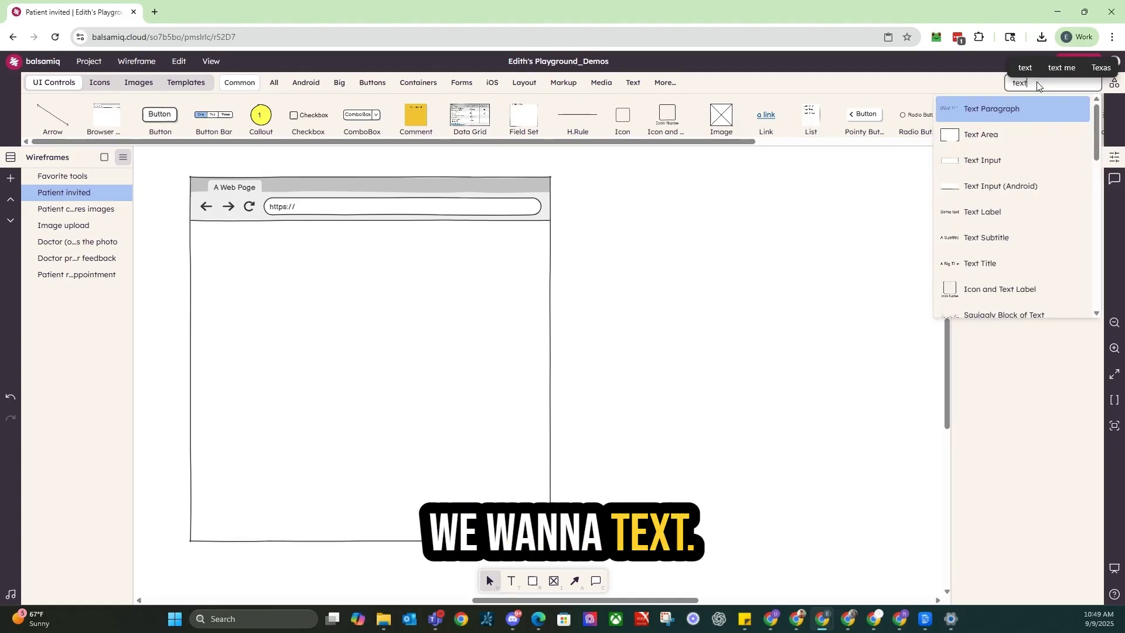
key(Down)
key(Down)
key(Down)
key(Down)
key(Down)
key(Up)
key(Return)
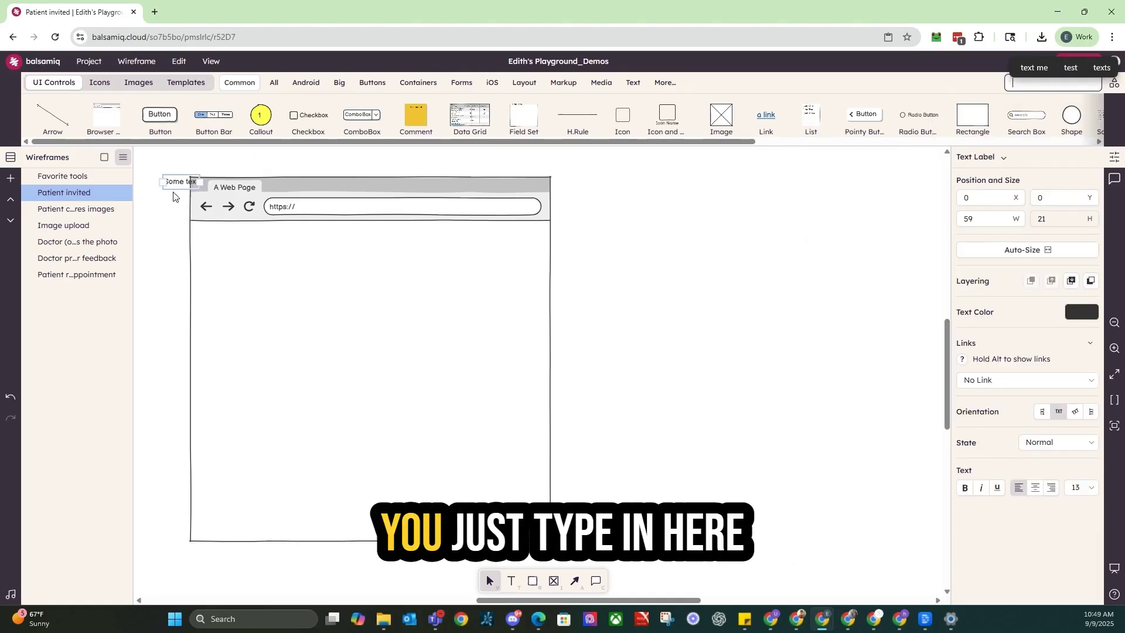
click(226, 243)
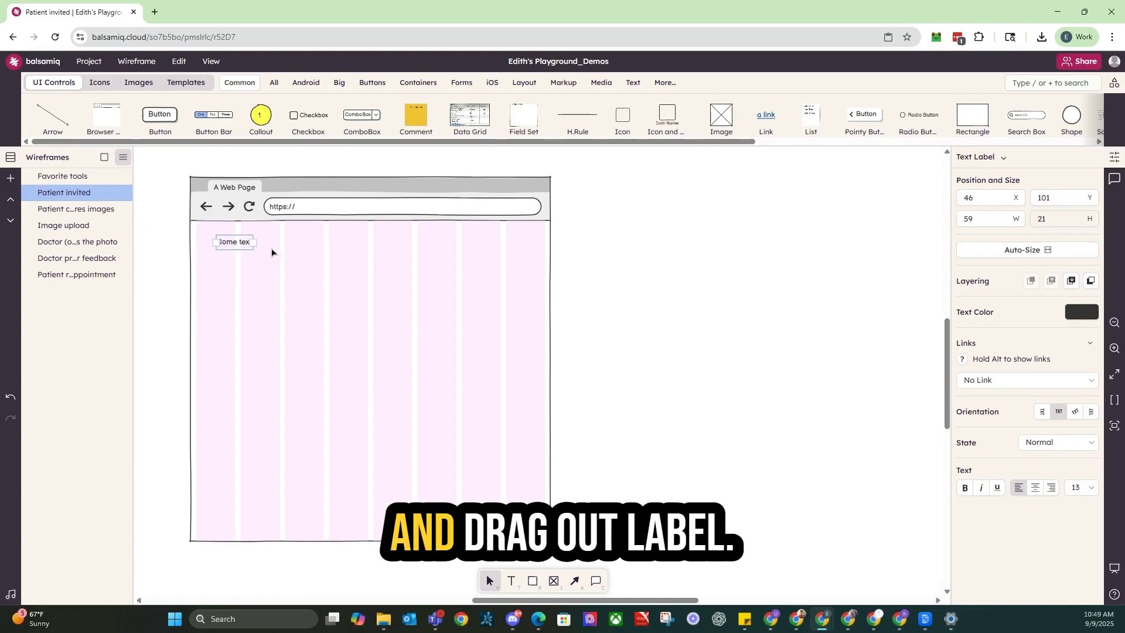
drag(255, 244, 392, 265)
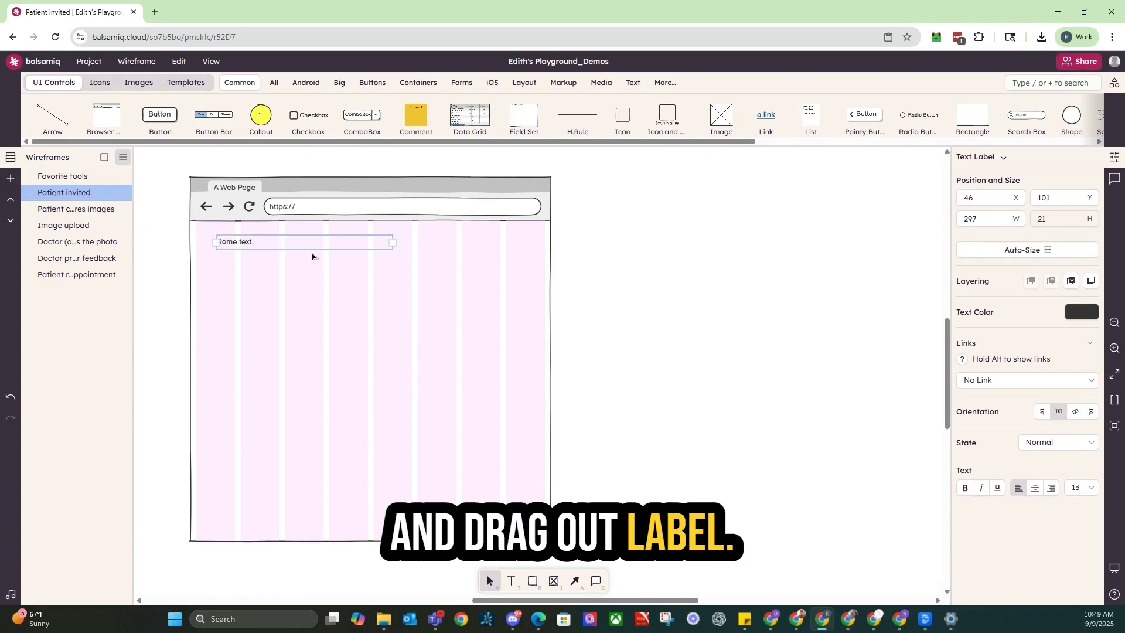
Step: Change the text label's wording to "My Case"
double_click(251, 243)
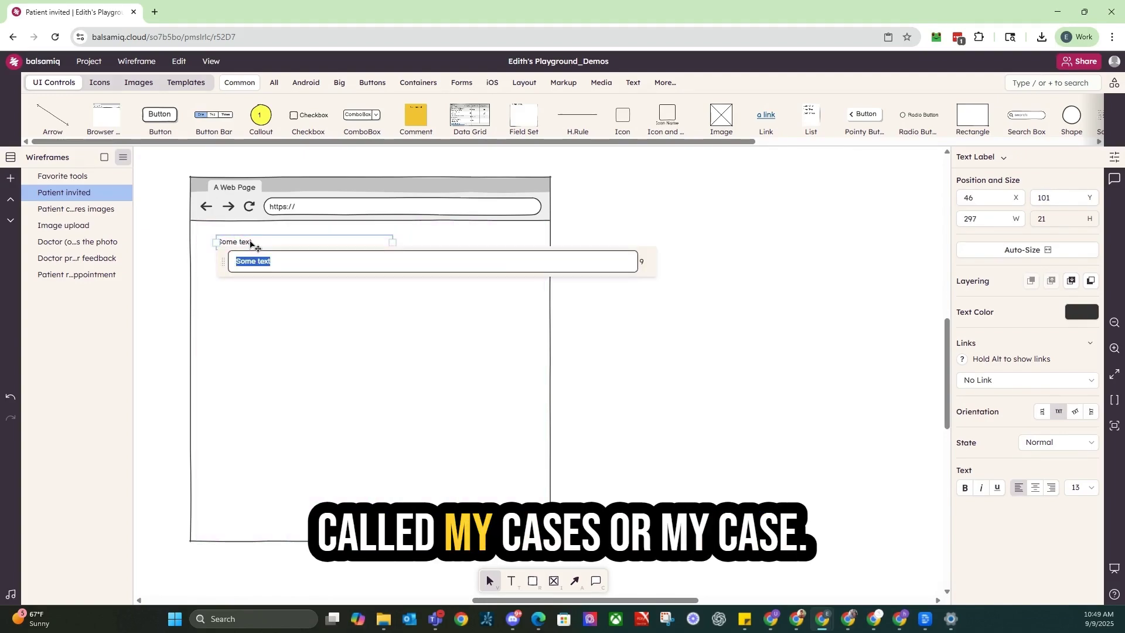
text(My Case)
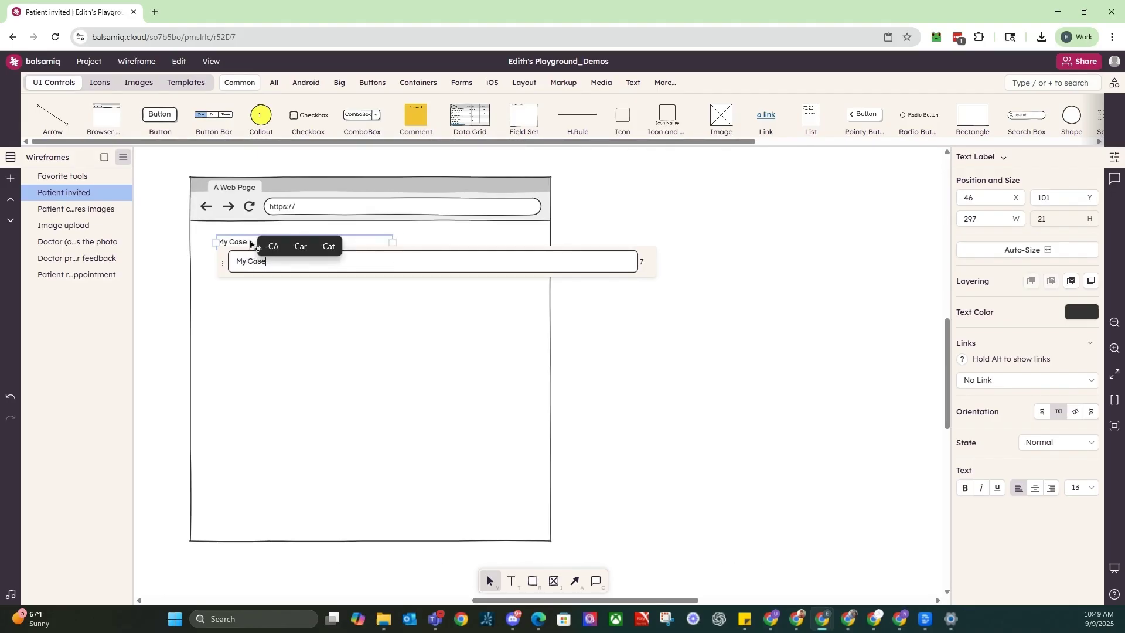
click(678, 384)
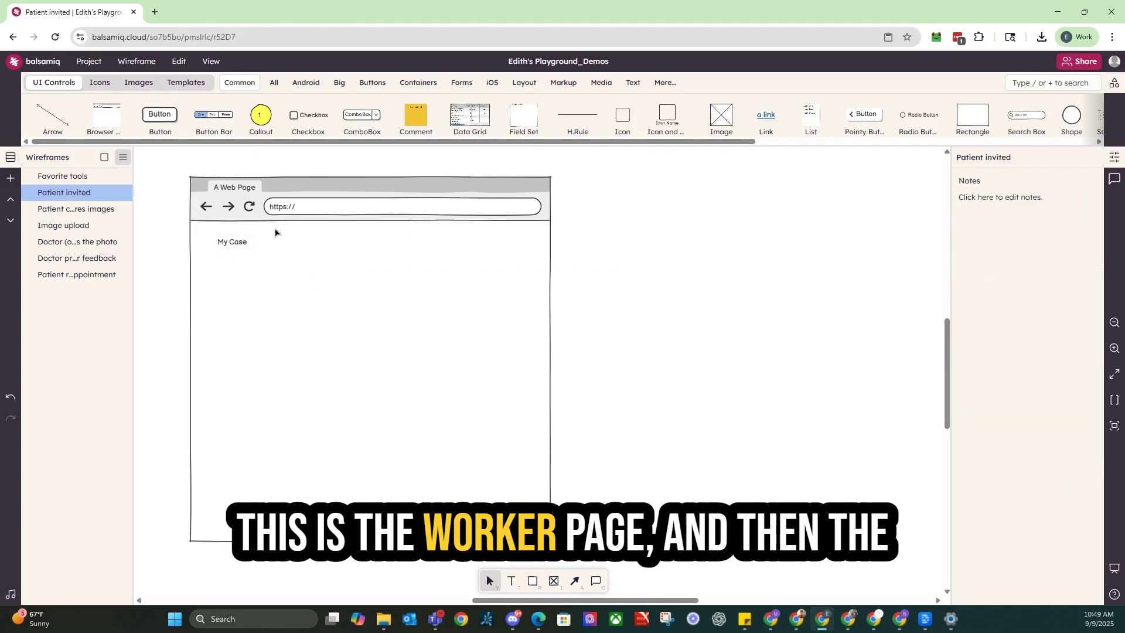
Step: Move the "My Case" label slightly lower, to about X 47, Y 117, and make it bold
drag(213, 245, 216, 255)
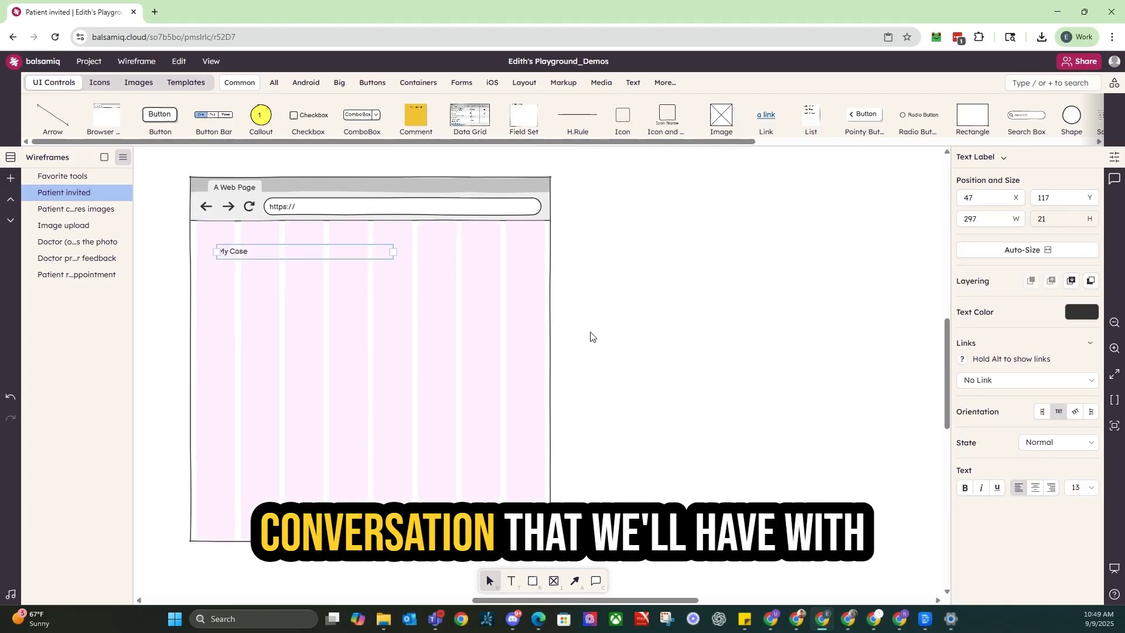
click(704, 337)
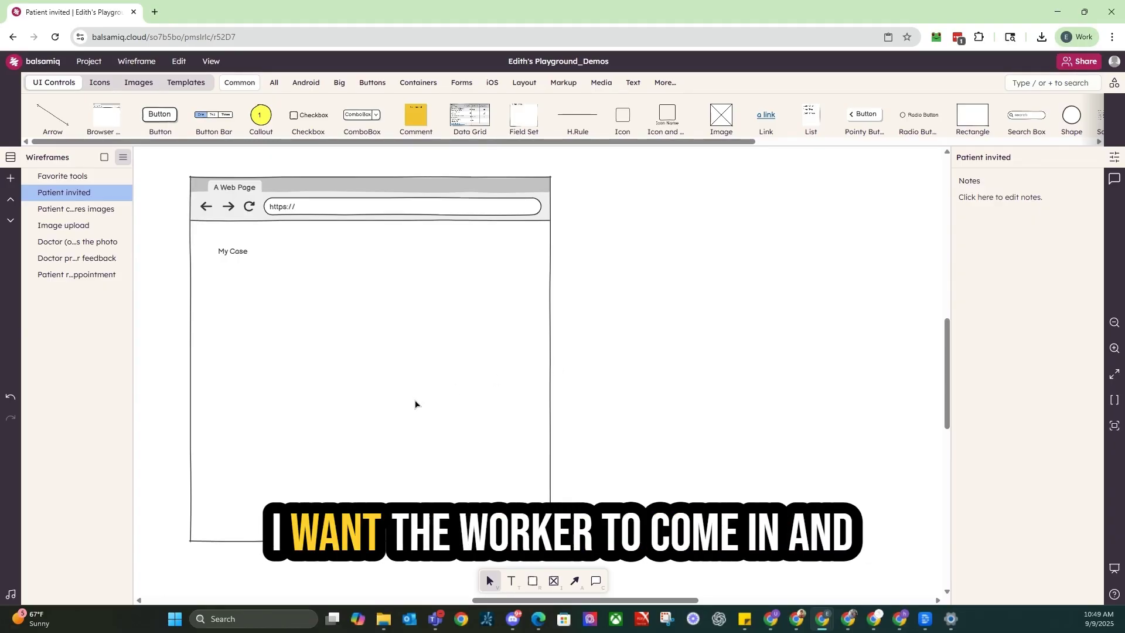
click(244, 256)
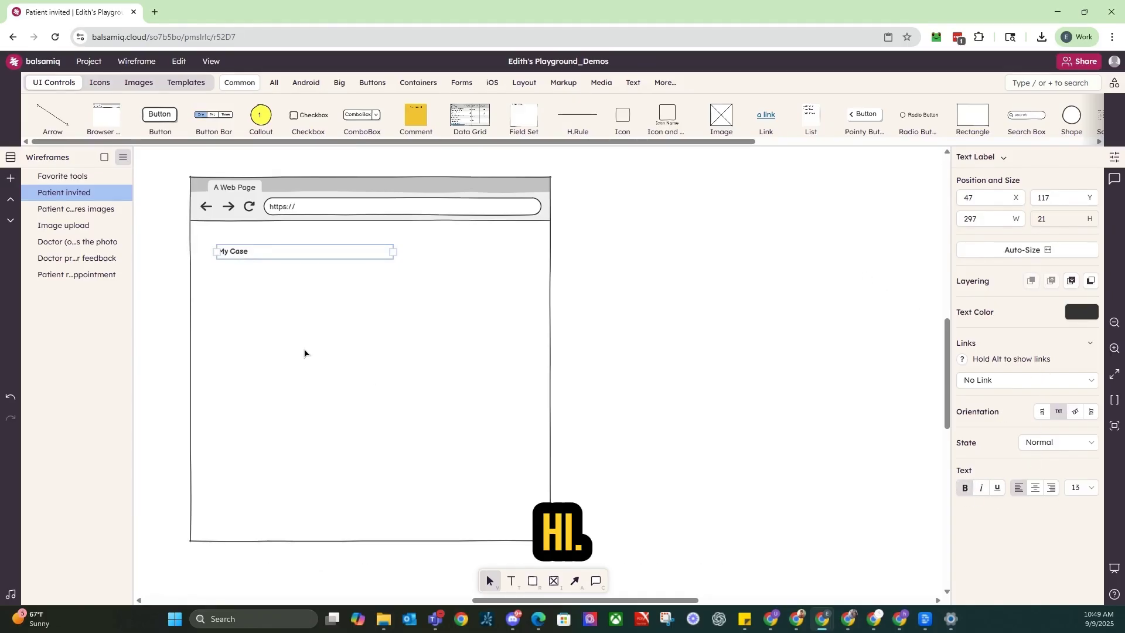
click(310, 331)
Step: Duplicate the "My Case" label and place the copy directly below it at about X 47, Y 154
click(238, 251)
key(ctrl+d)
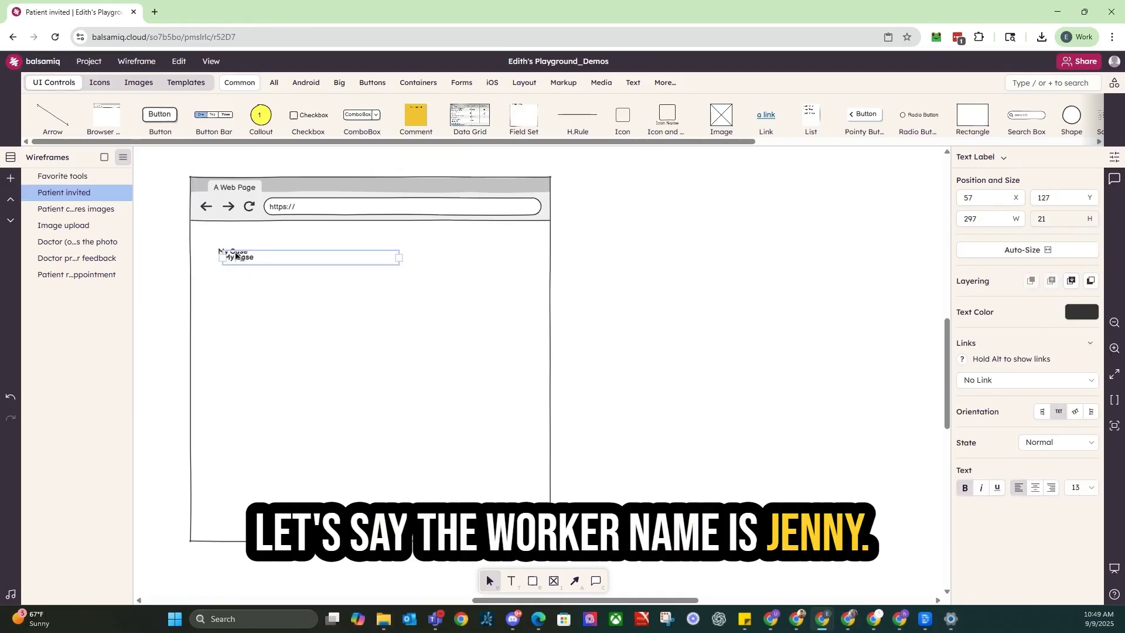
drag(239, 262, 235, 279)
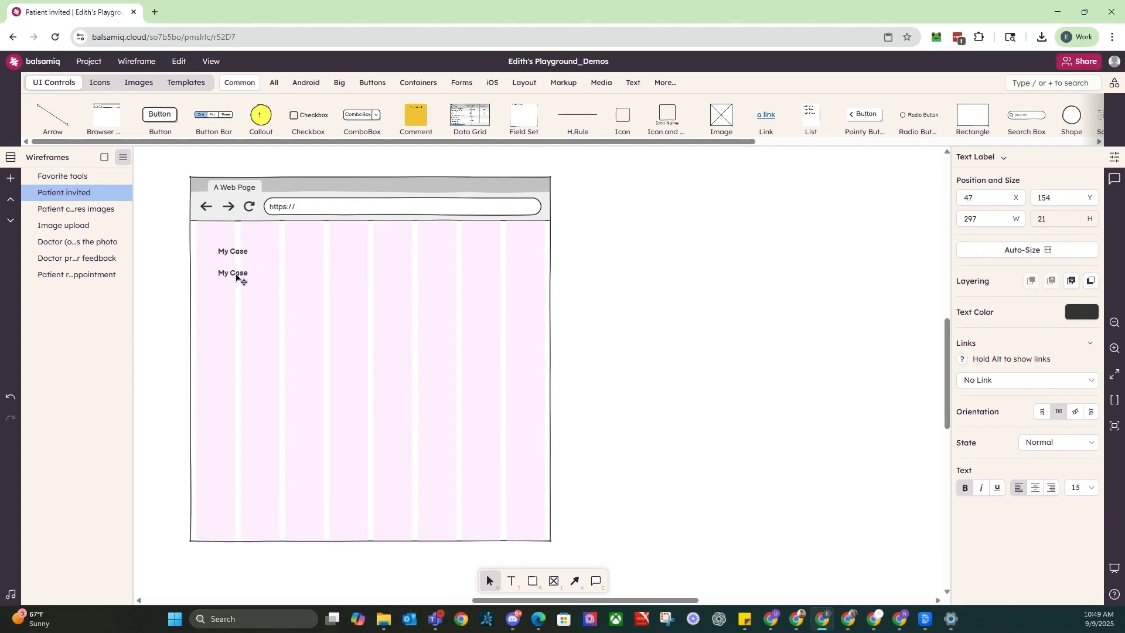
Step: Change the lower label's text to "Hi", the worker's first name, and "you are in the Admin role"
double_click(236, 278)
text(Hi )
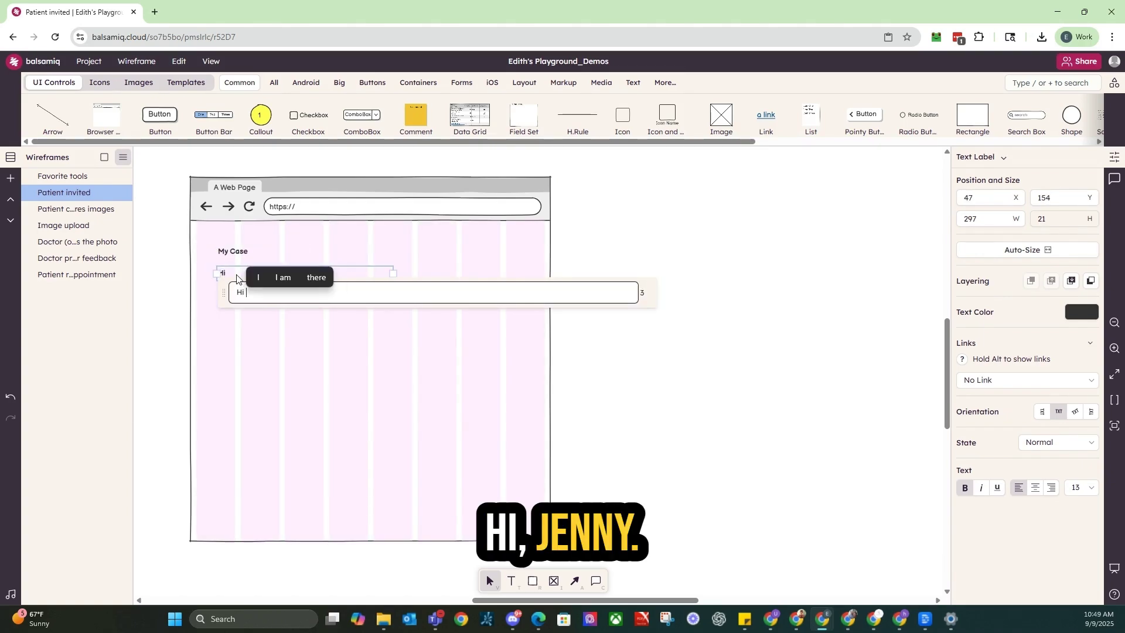
text(Jenny)
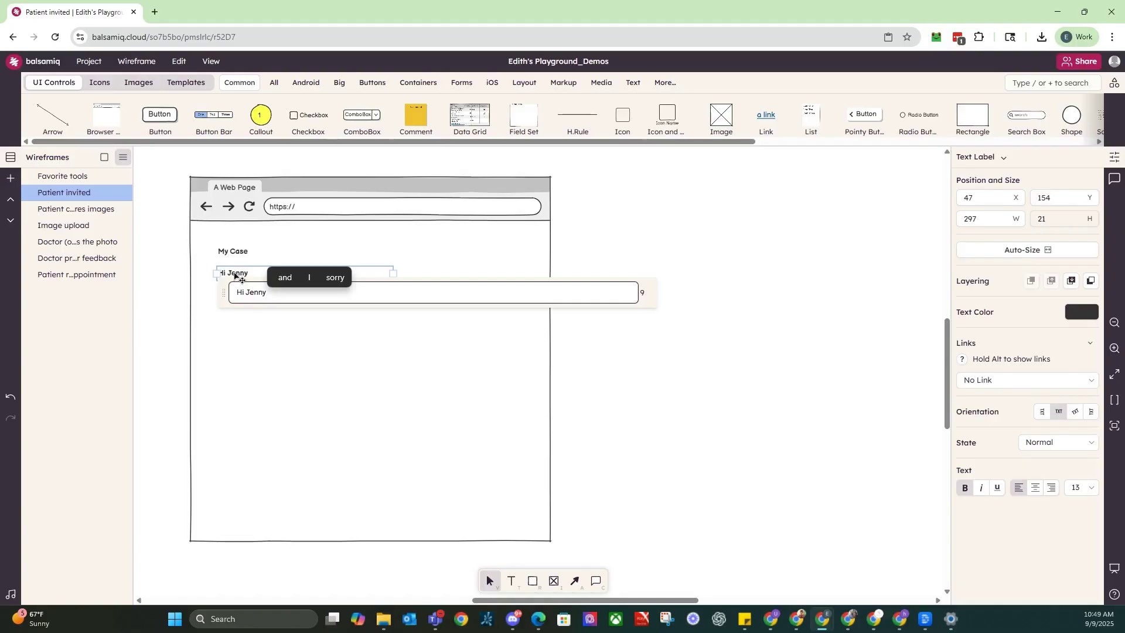
text( yoiu)
key(BackSpace)
key(BackSpace)
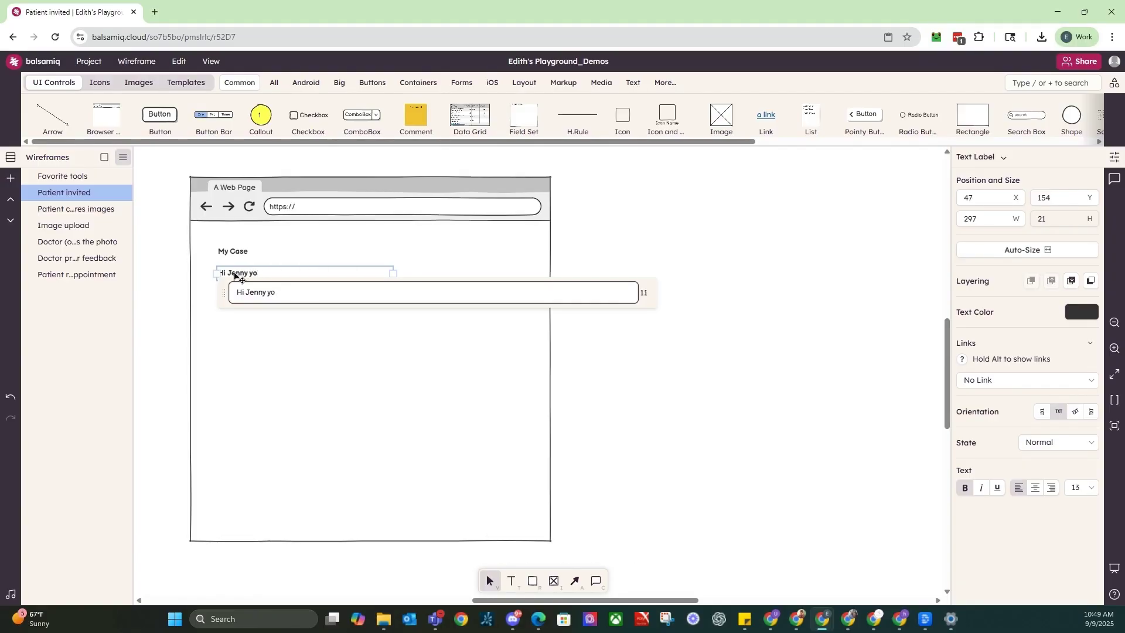
text(ou arein teh)
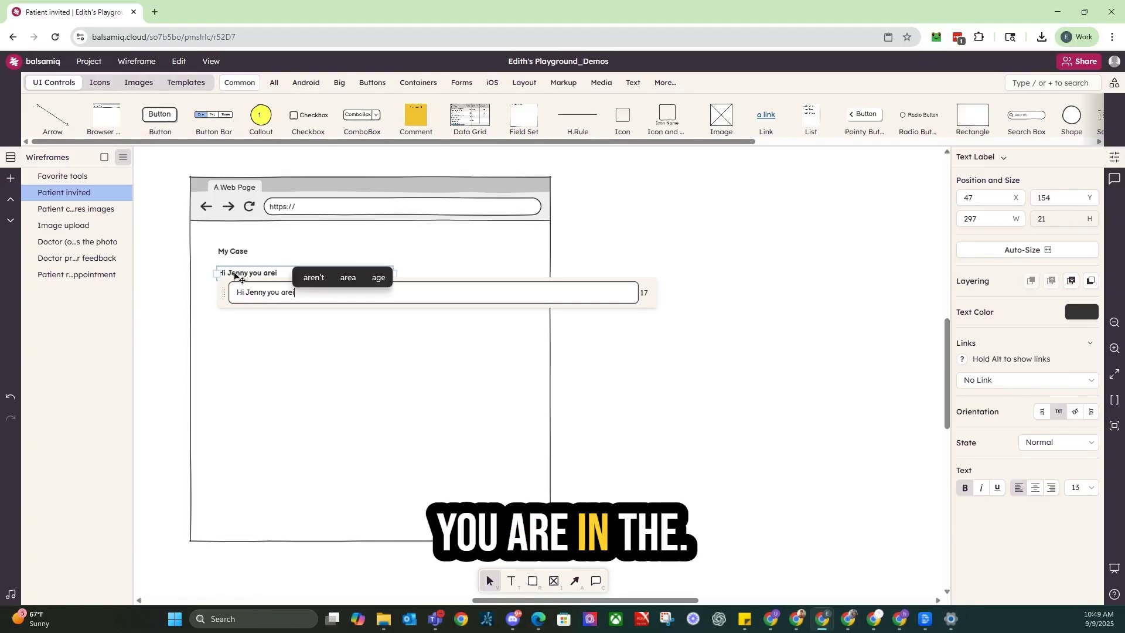
key(BackSpace)
key(BackSpace)
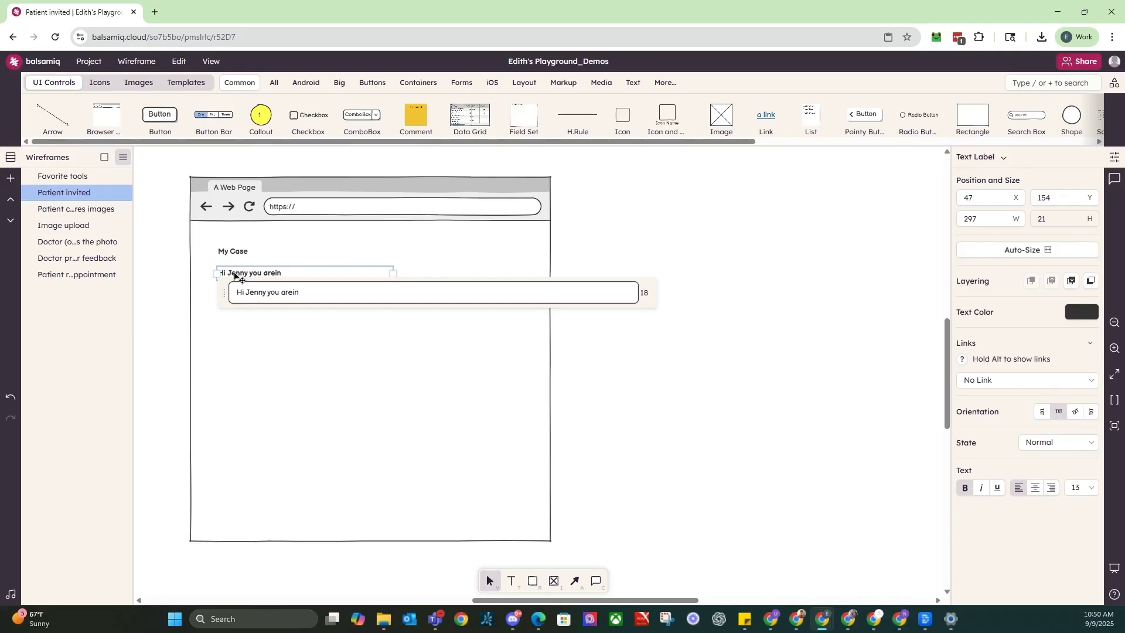
text(in the )
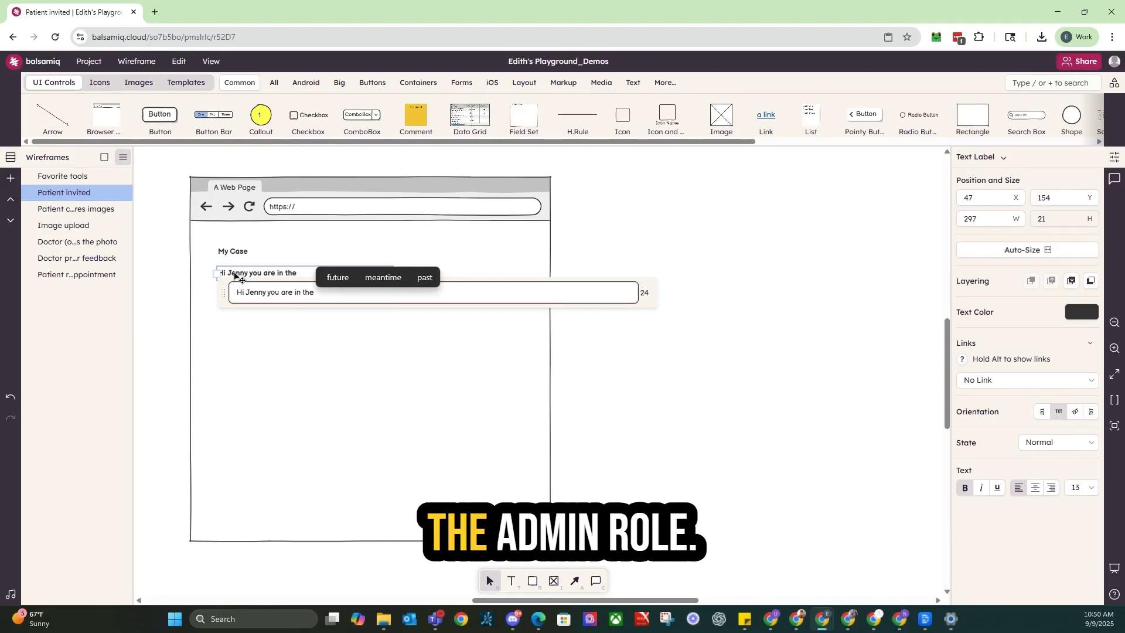
text(Admin role)
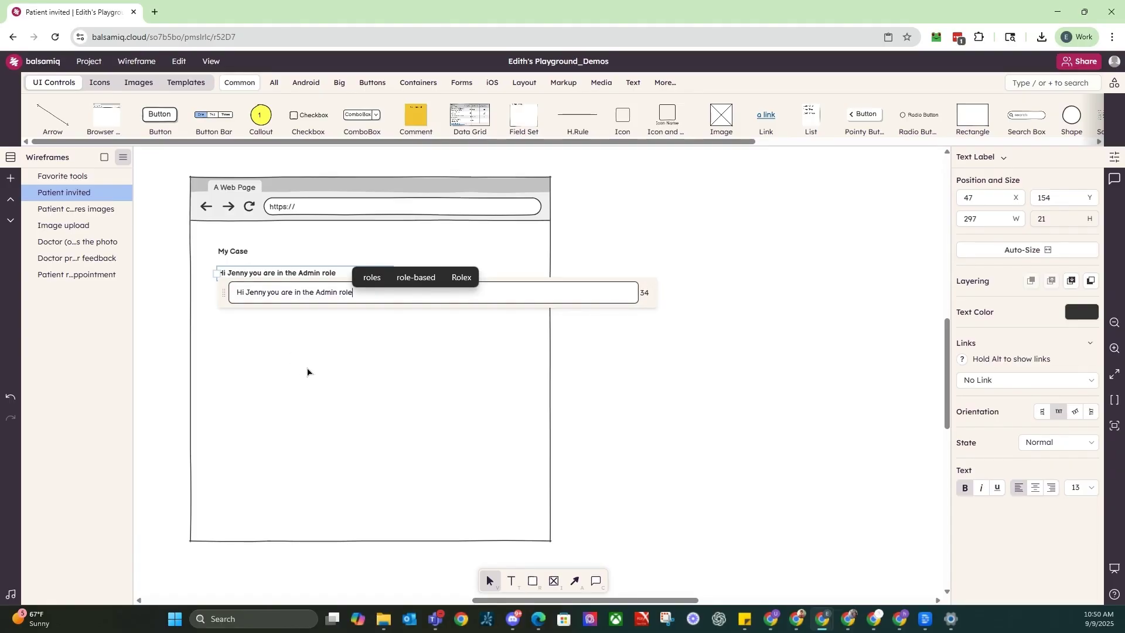
click(306, 371)
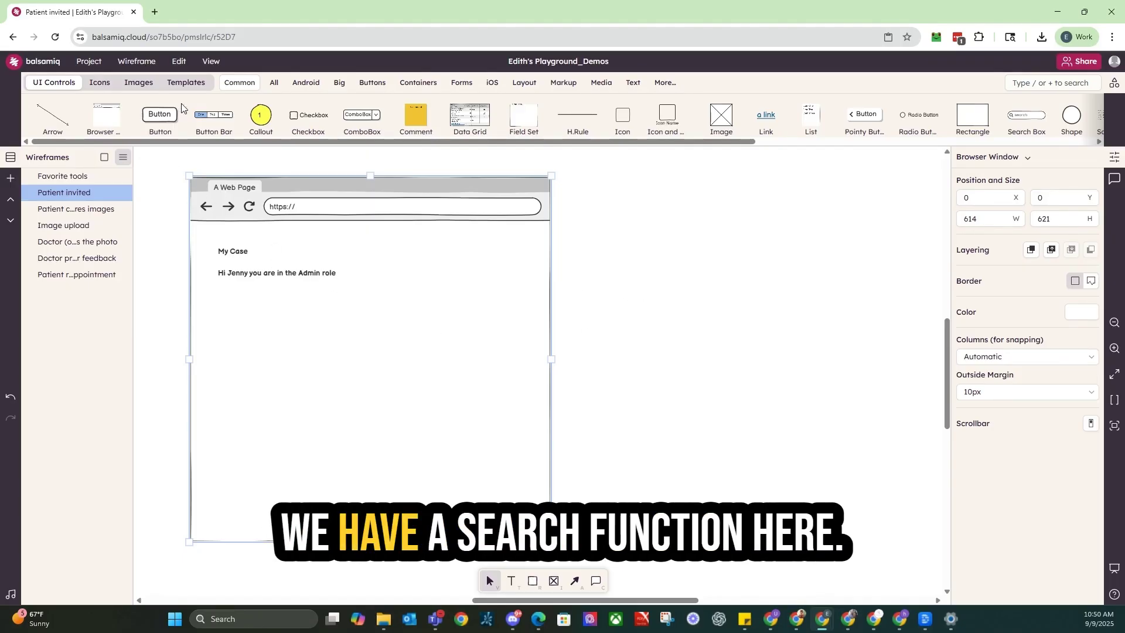
Step: Add a Search Box control below the greeting label at about X 57, Y 238
click(1033, 83)
text(search)
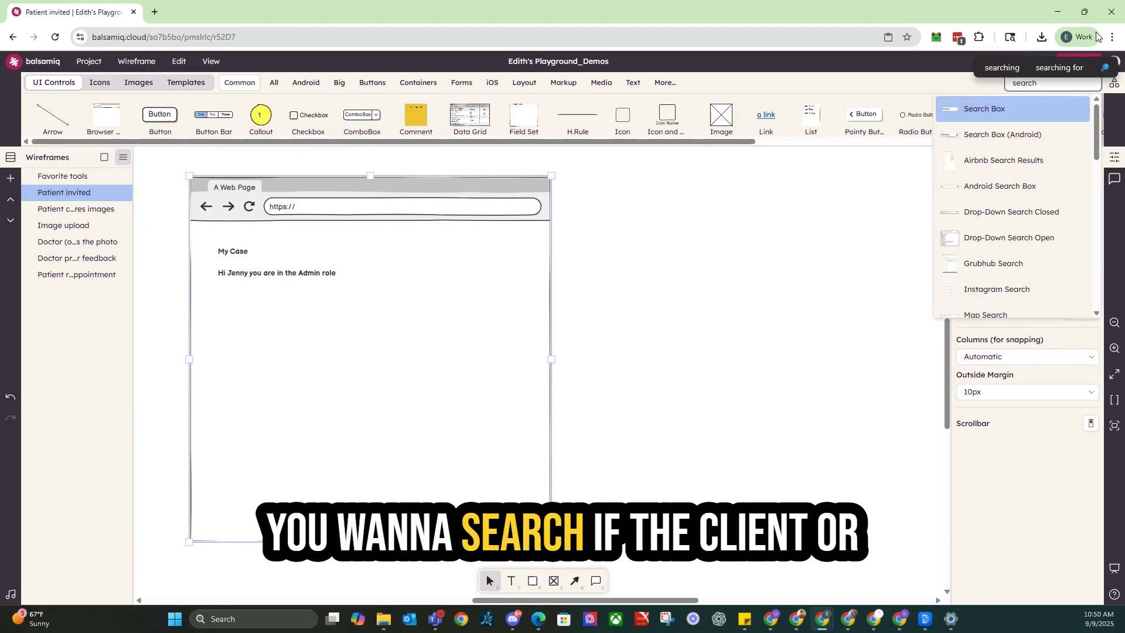
click(992, 110)
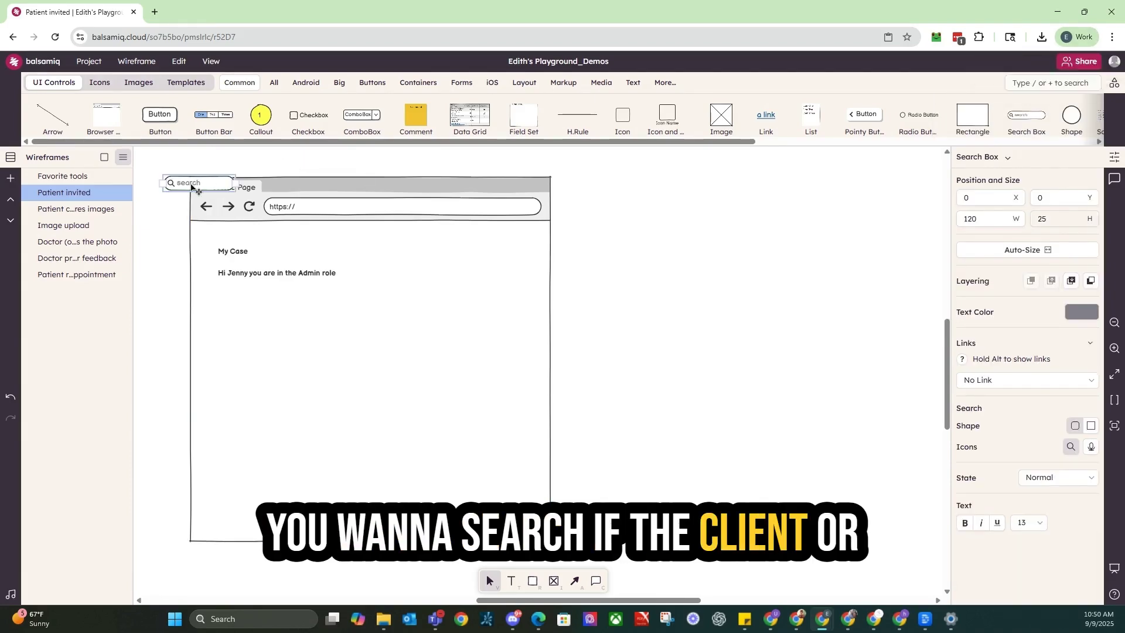
drag(192, 188, 252, 329)
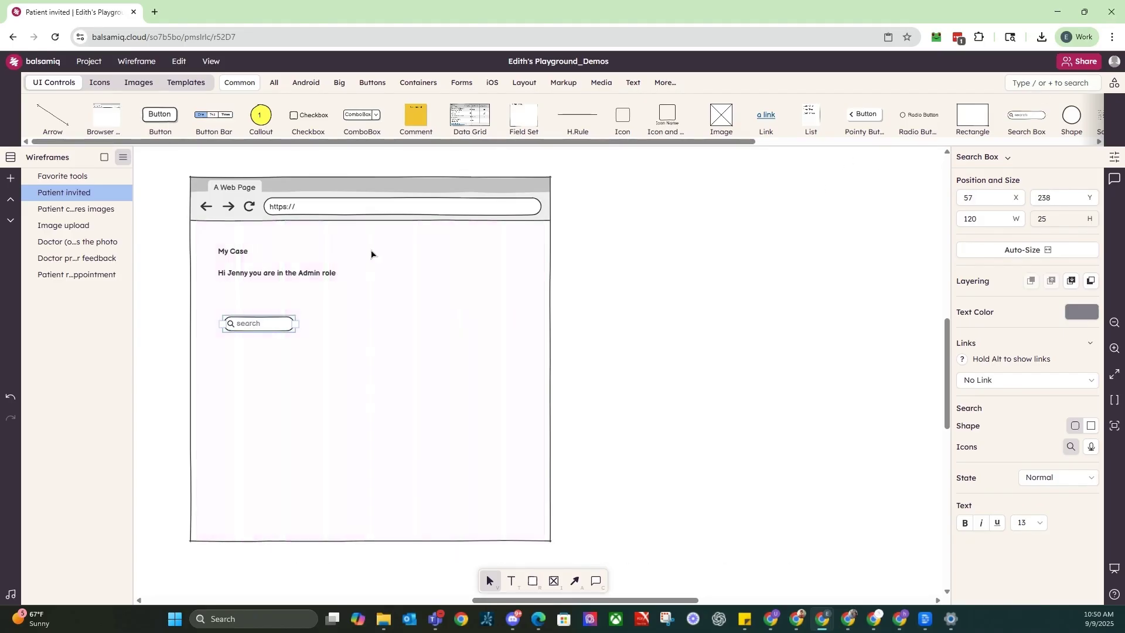
Step: Copy the greeting label and place the copy just above the search box at about X 57, Y 211
double_click(230, 253)
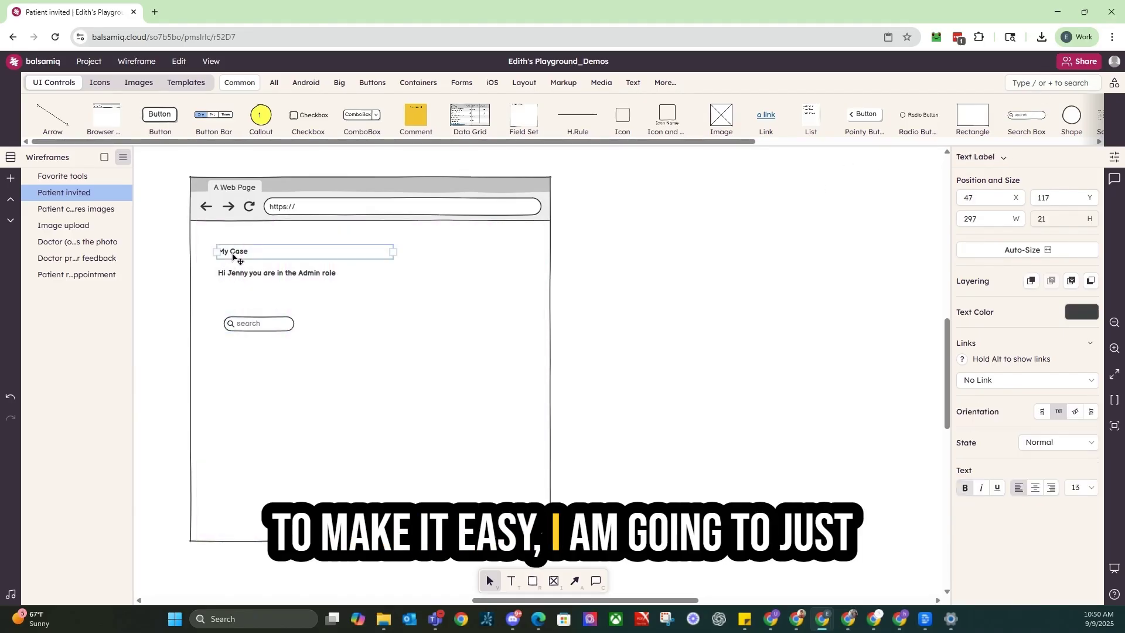
click(232, 286)
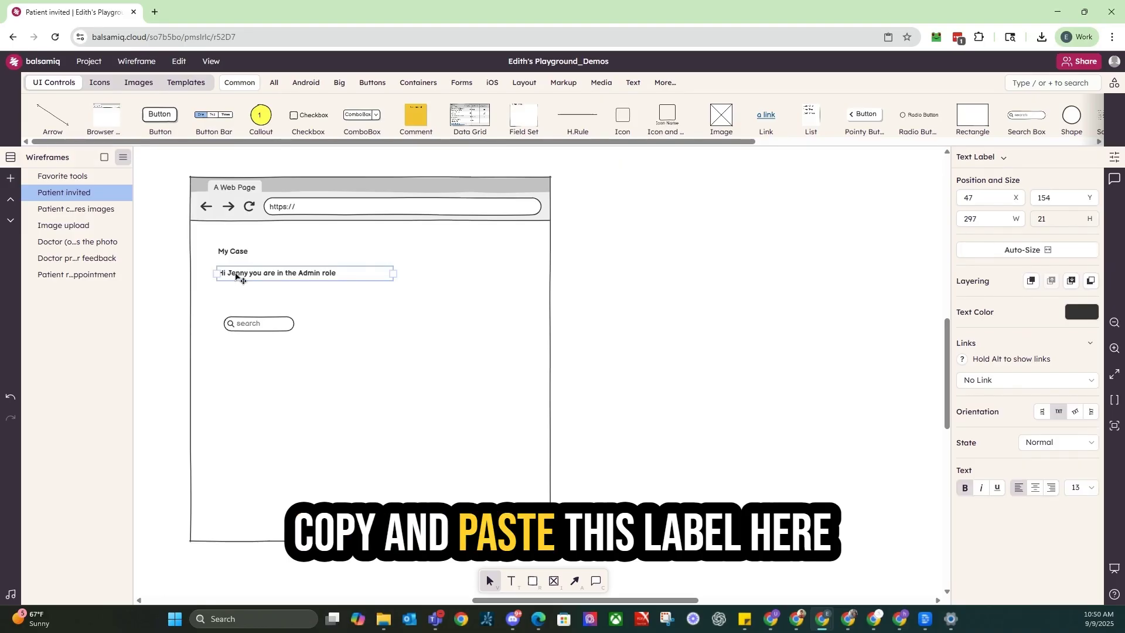
key(ctrl+c)
key(ctrl+v)
drag(236, 281, 244, 309)
Step: Change the text of the label above the search box to "Search by first name"
double_click(245, 307)
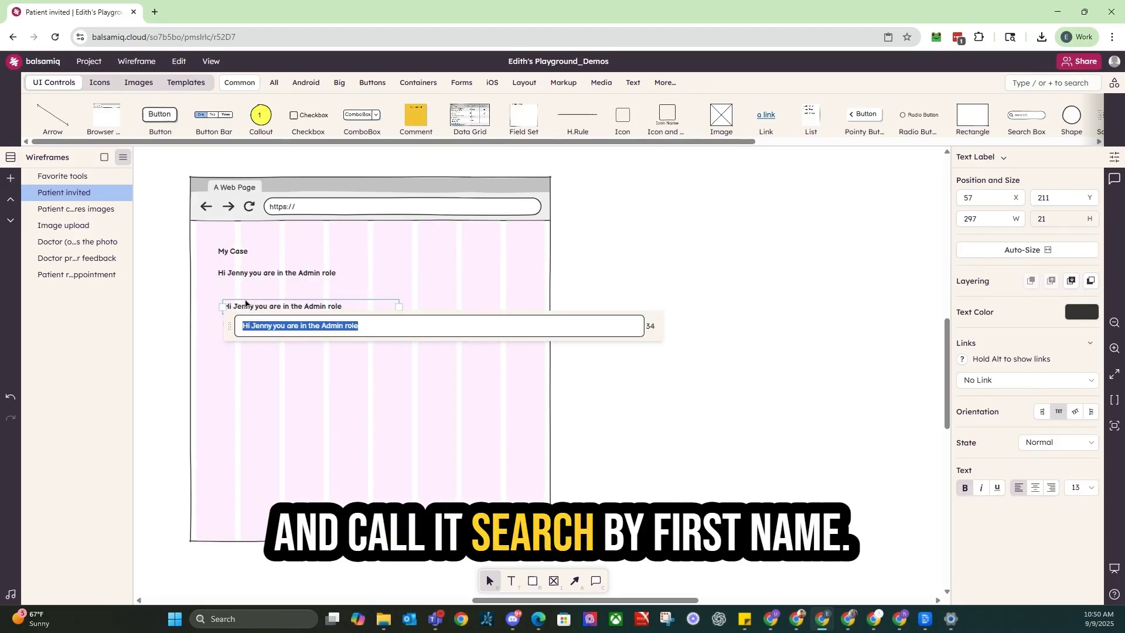
text(Search )
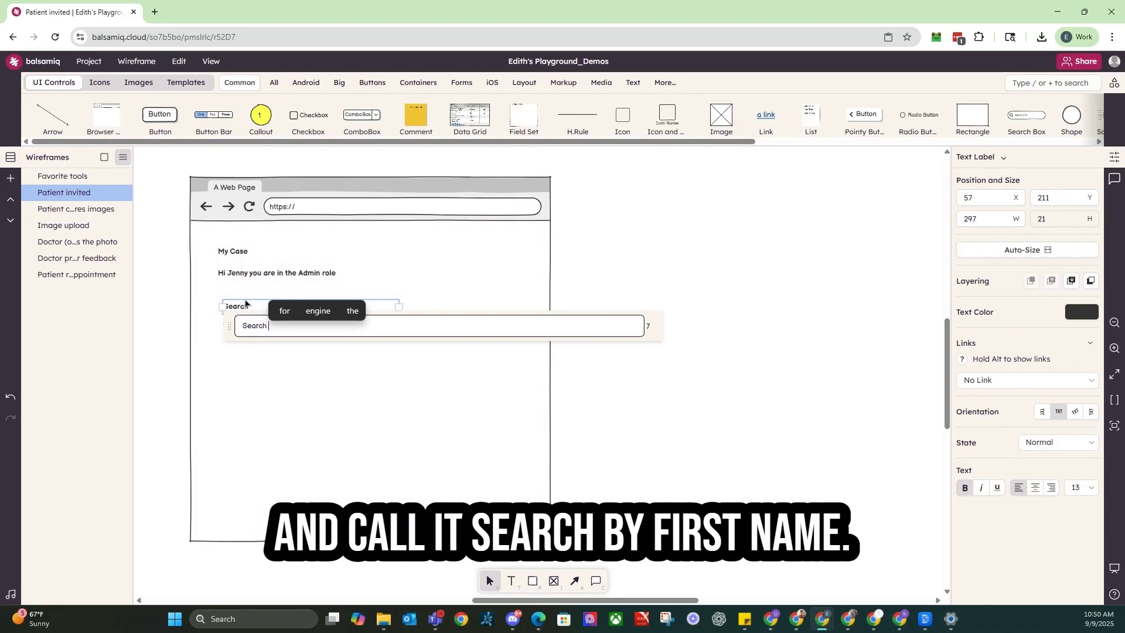
text(by first name)
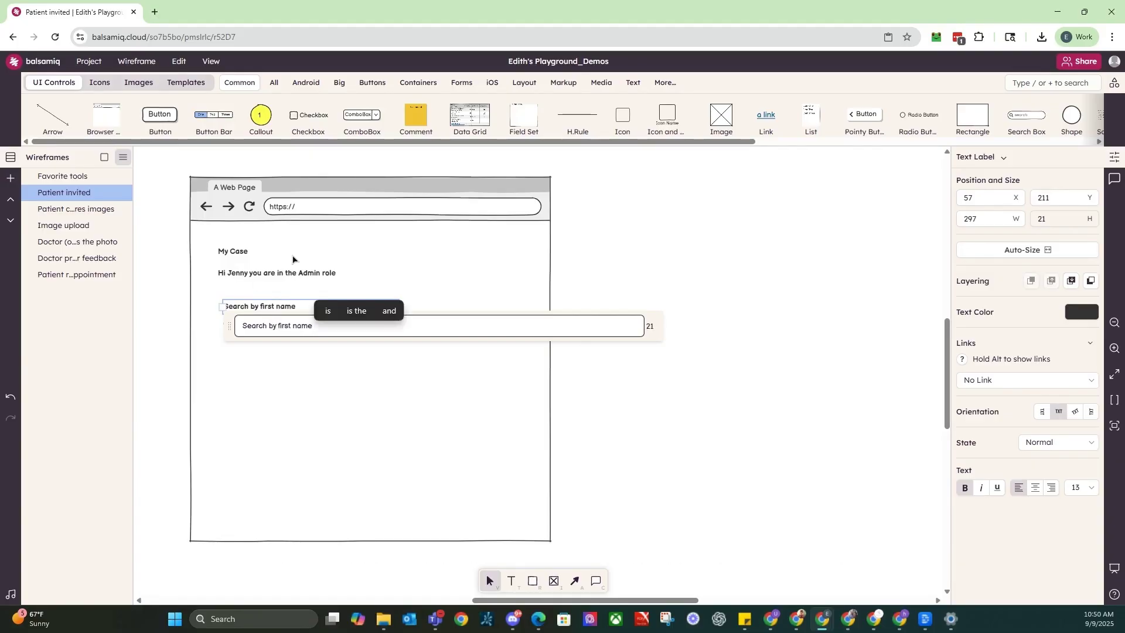
click(302, 369)
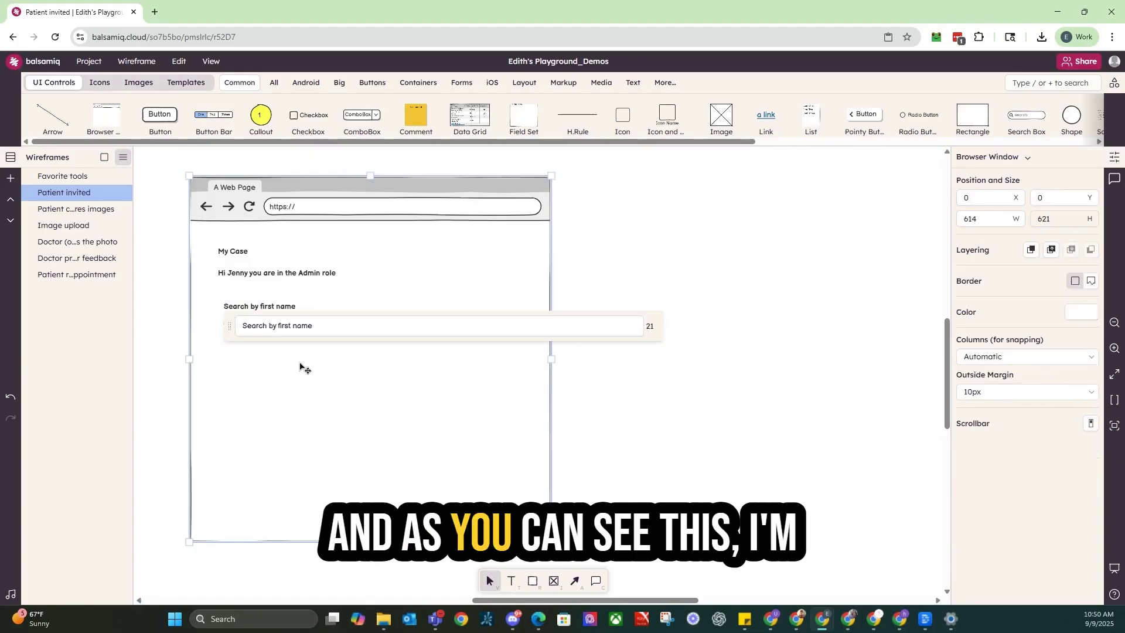
Step: Copy the search box to about X 47, Y 335 and place a copy of its label just above at about X 57, Y 308
click(280, 329)
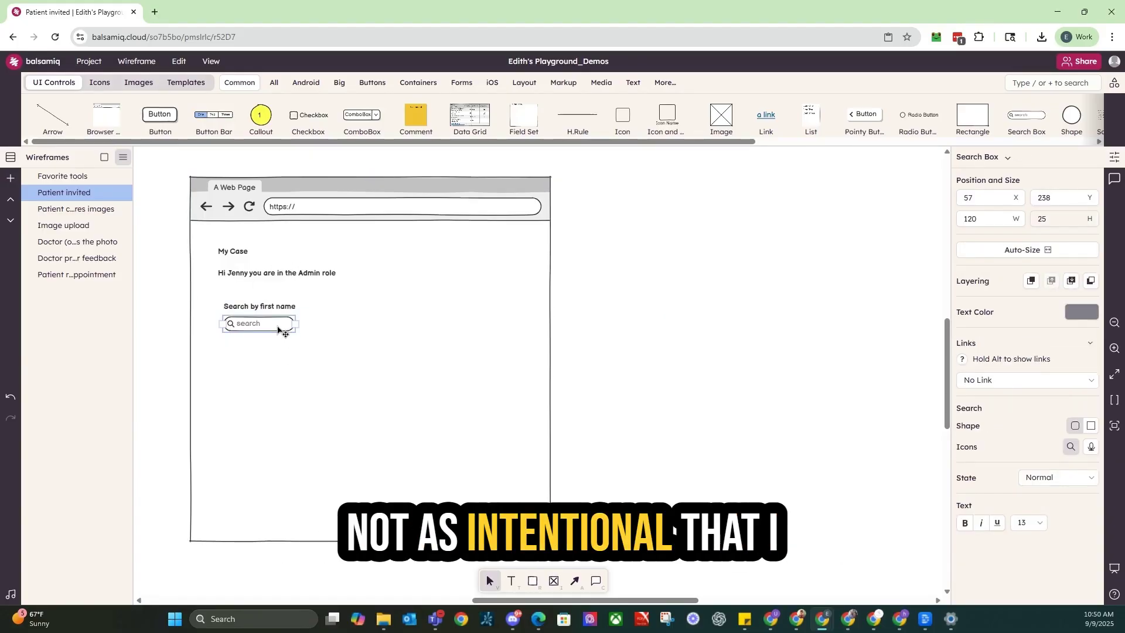
drag(279, 329, 264, 381)
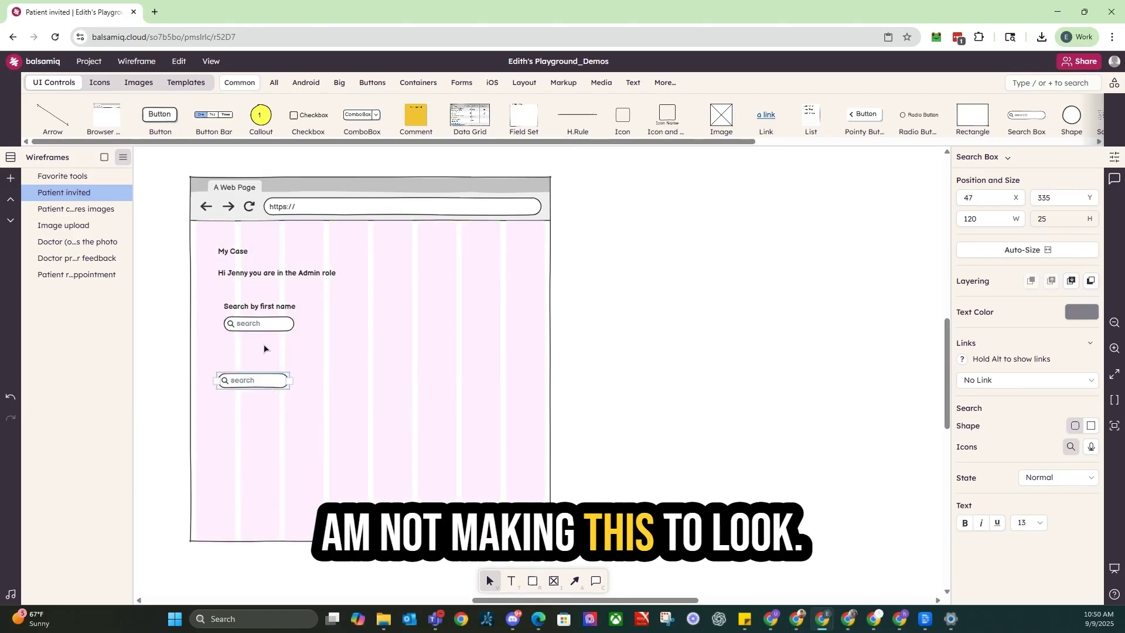
click(263, 311)
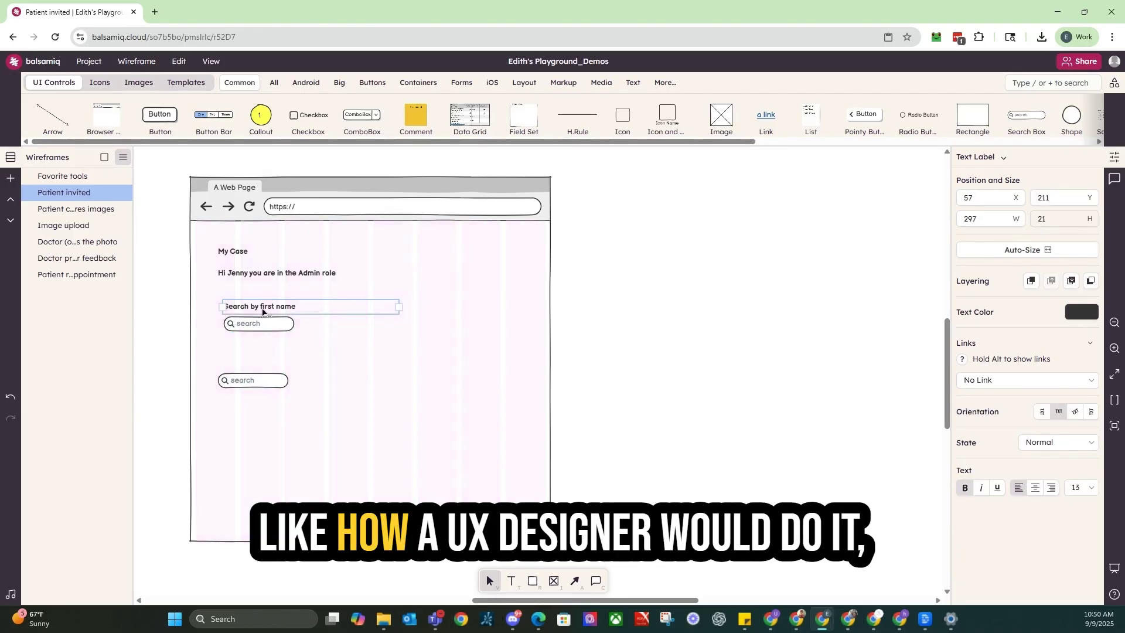
key(ctrl+d)
drag(263, 312, 256, 367)
Step: Change the text of the label above the second search box to "Search by Last name"
double_click(256, 367)
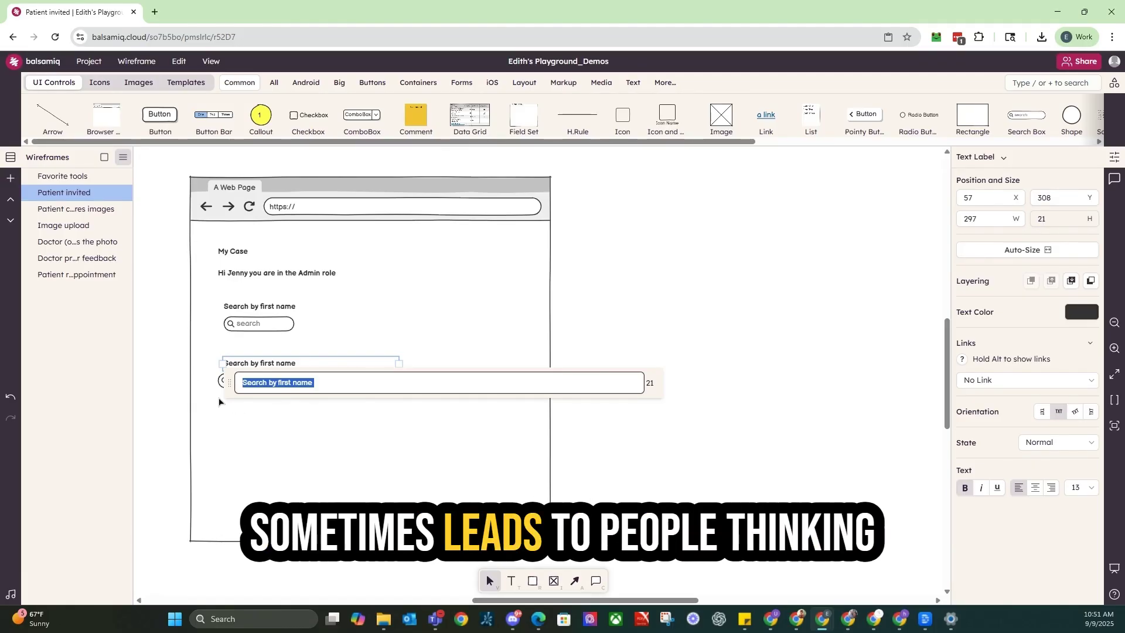
click(282, 424)
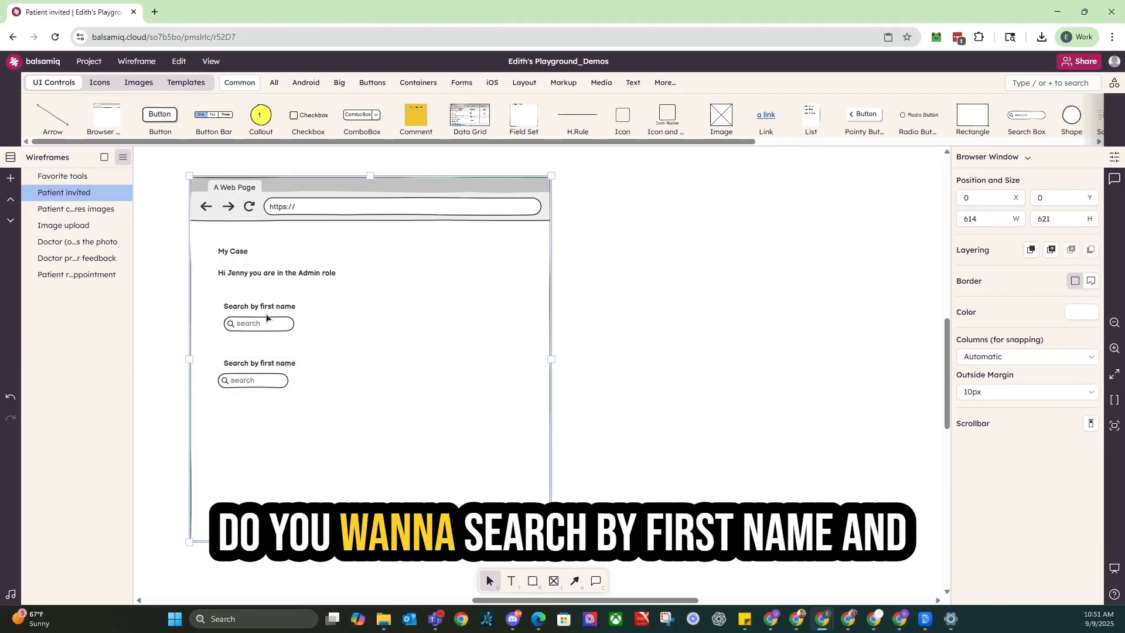
double_click(253, 364)
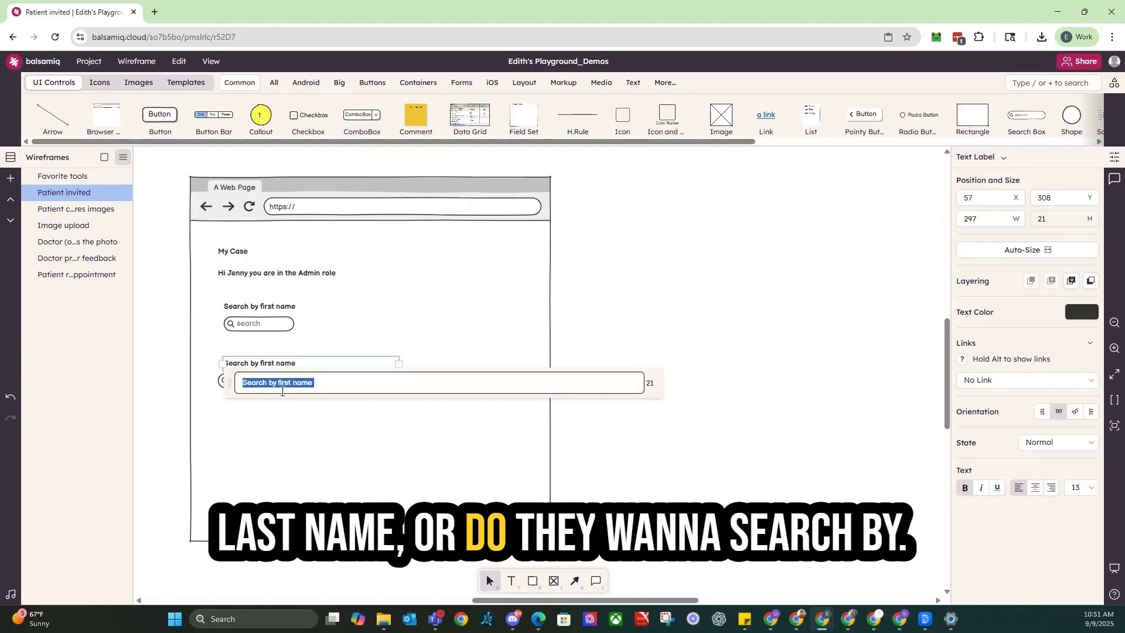
double_click(285, 387)
text(L)
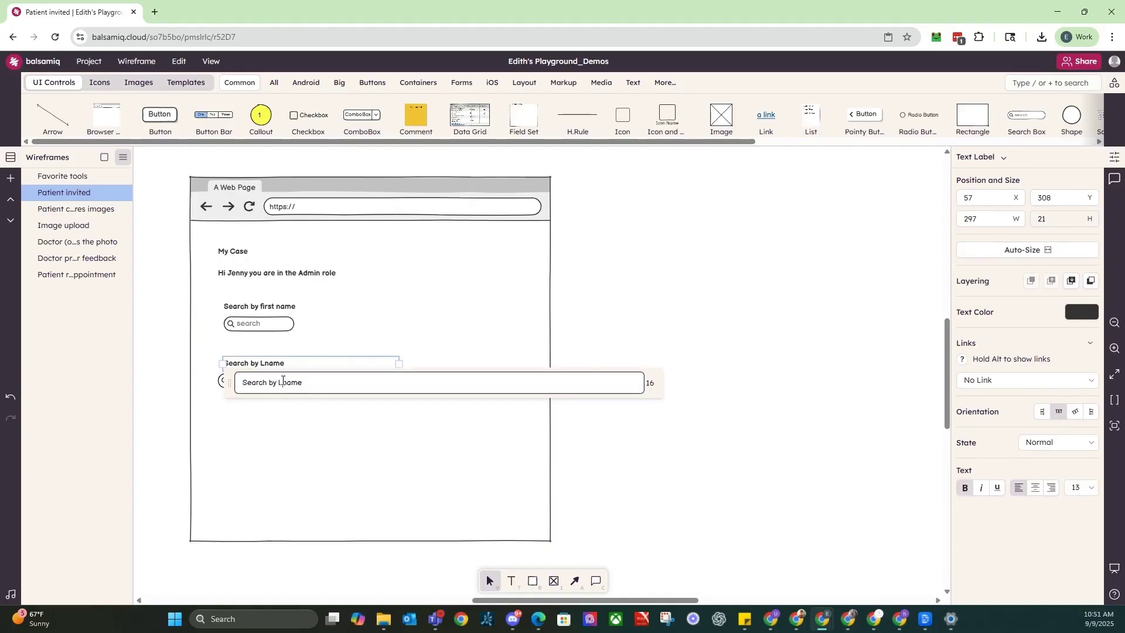
text(ast)
click(373, 309)
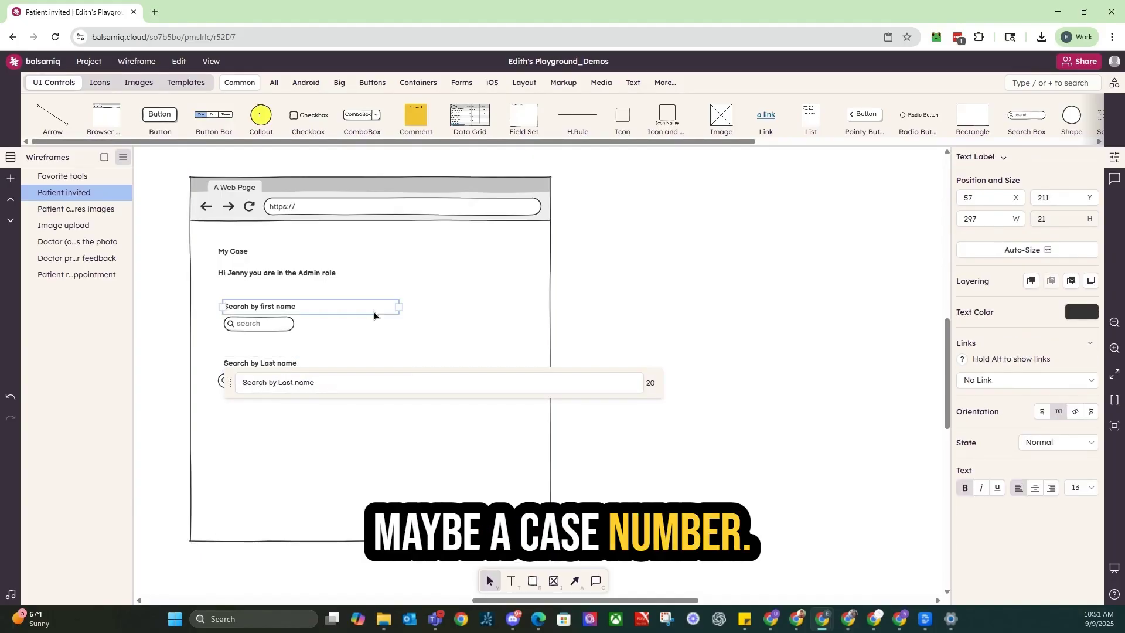
Step: Add a Comment note beside the search boxes at about X 259, Y 224 reading "what is the first action that you want this worker to do?"
drag(407, 119, 350, 318)
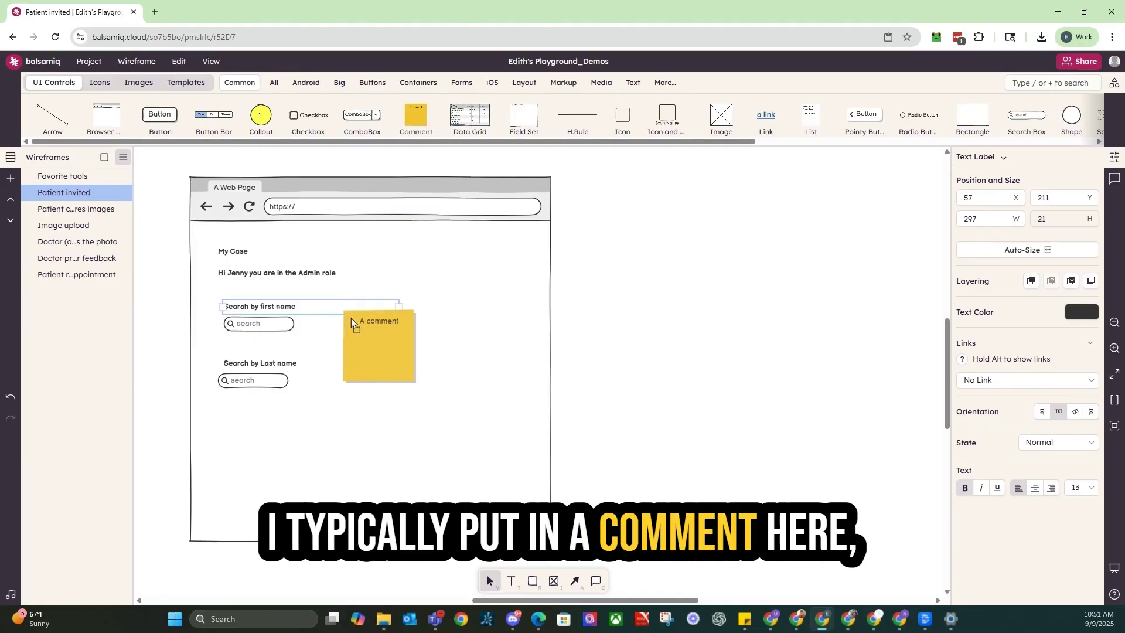
text(what)
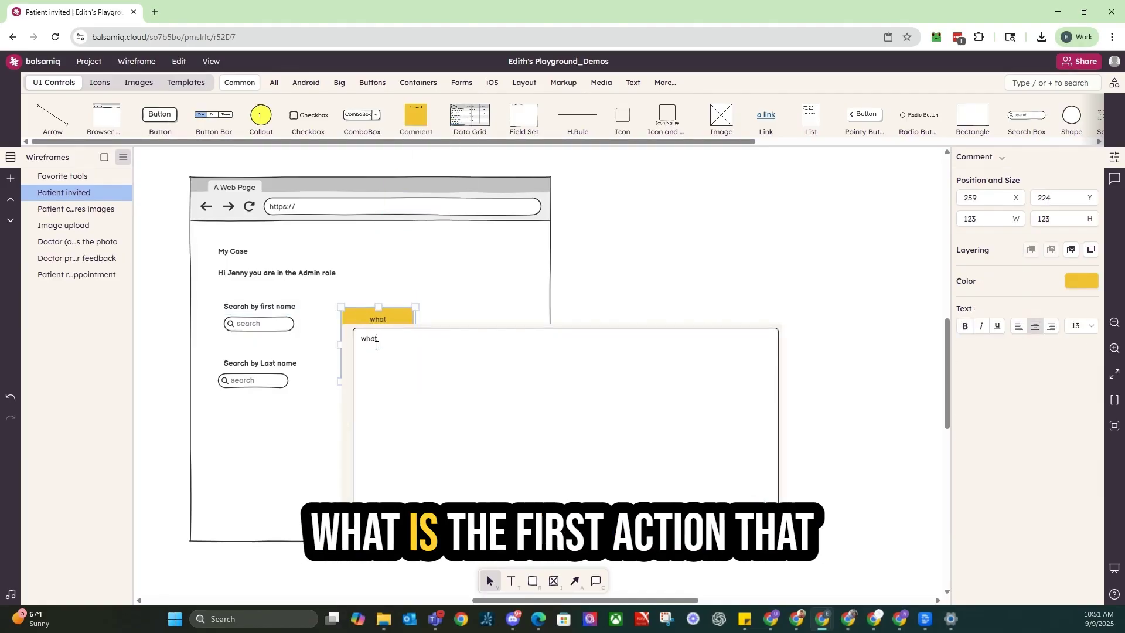
text( is the first ac)
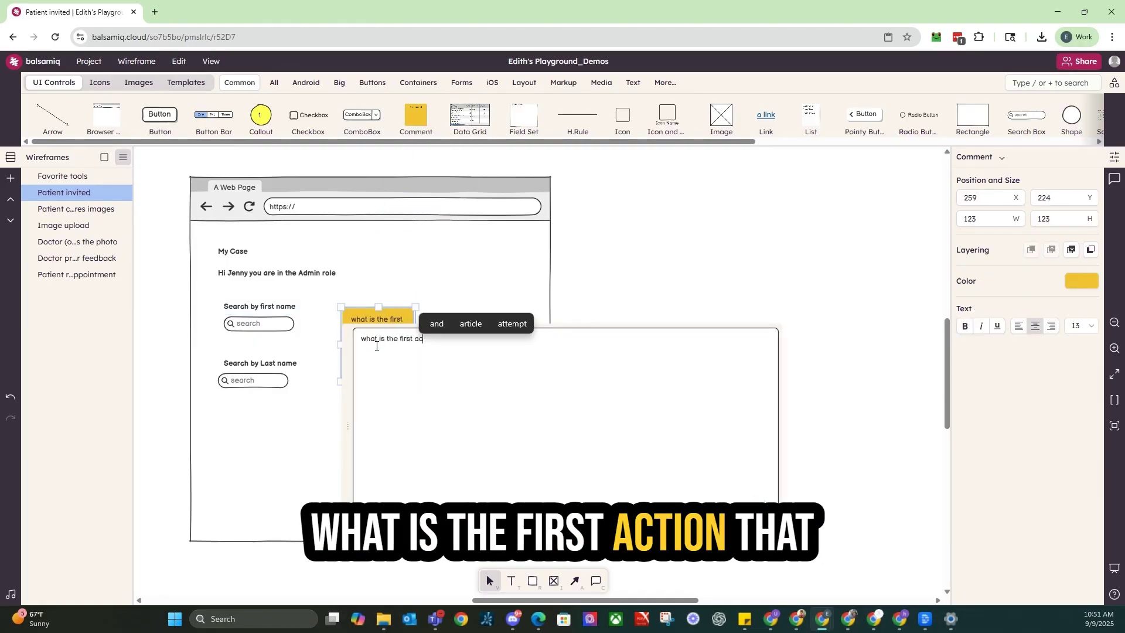
text(tion that you wa)
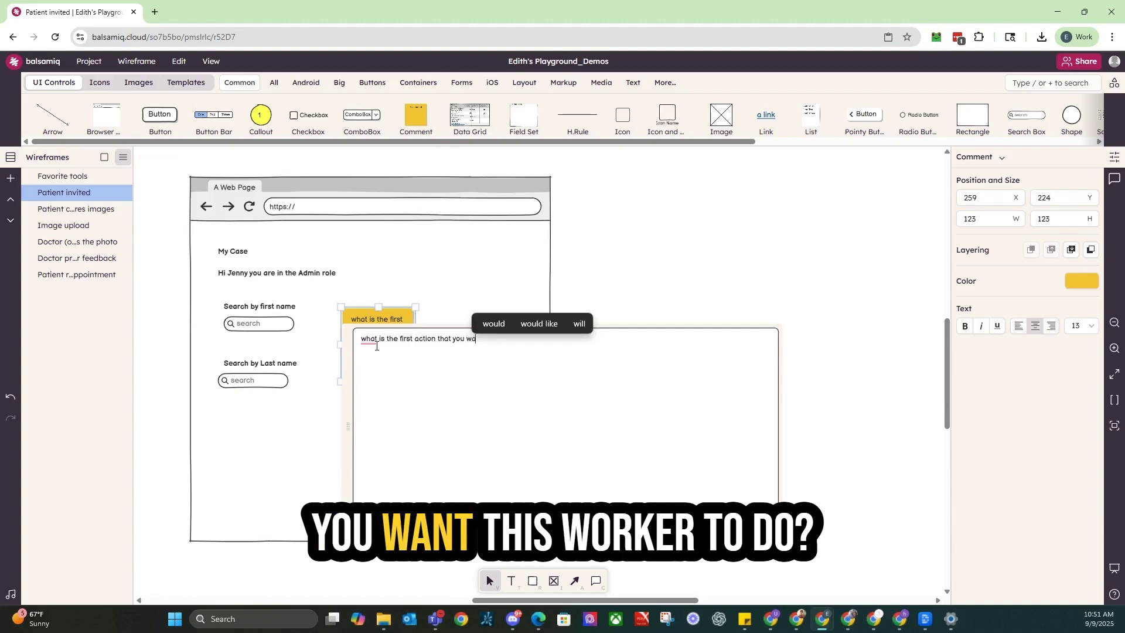
text(nt this worker to do?)
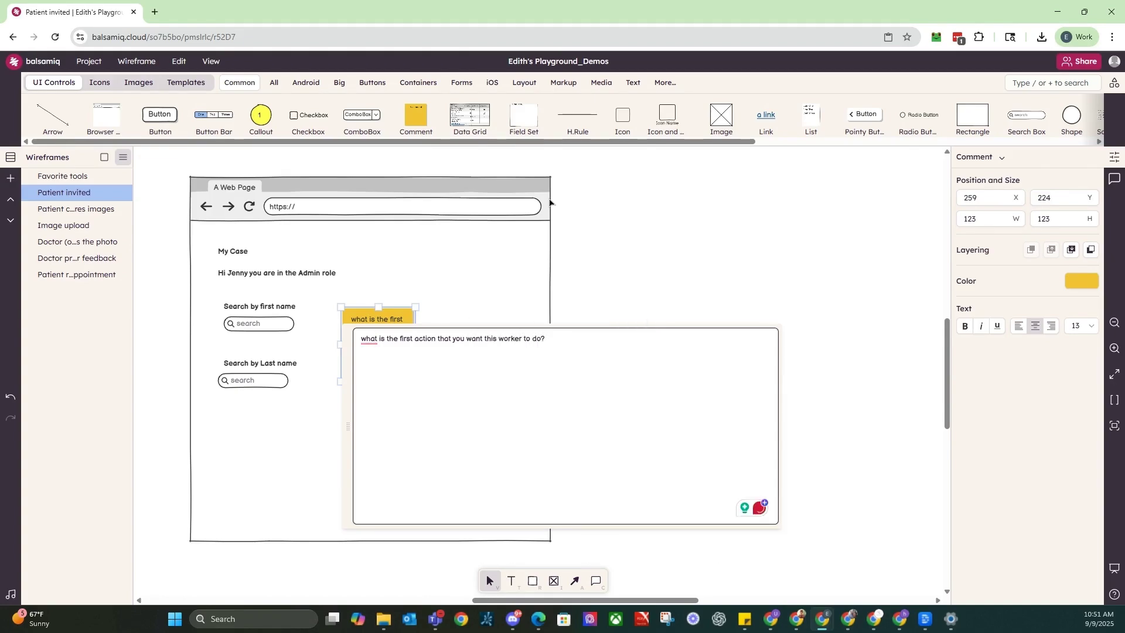
click(622, 287)
click(374, 357)
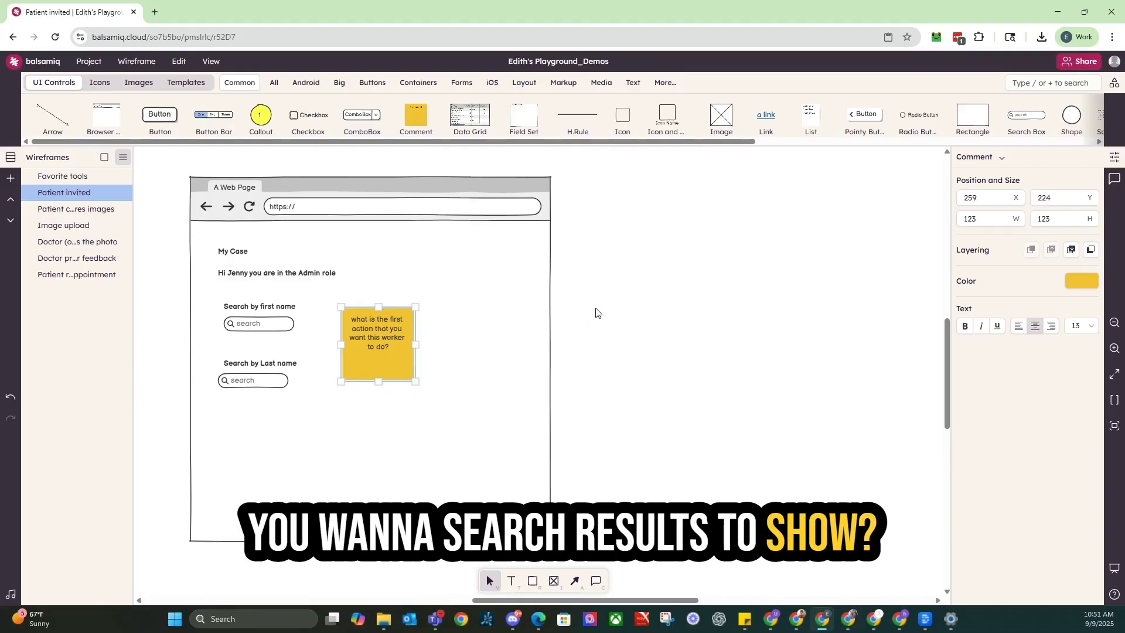
click(697, 305)
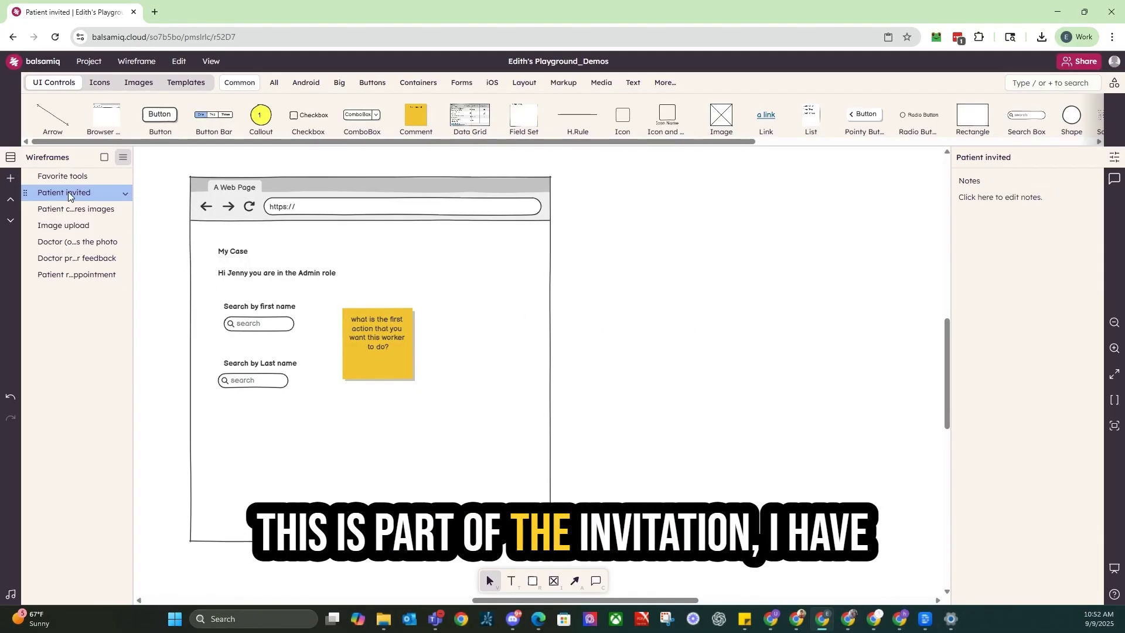
Step: Copy the arrow icon from the "Favorite tools" wireframe into "Patient invited", placing it beside the browser window at about X 627, Y 251
click(66, 174)
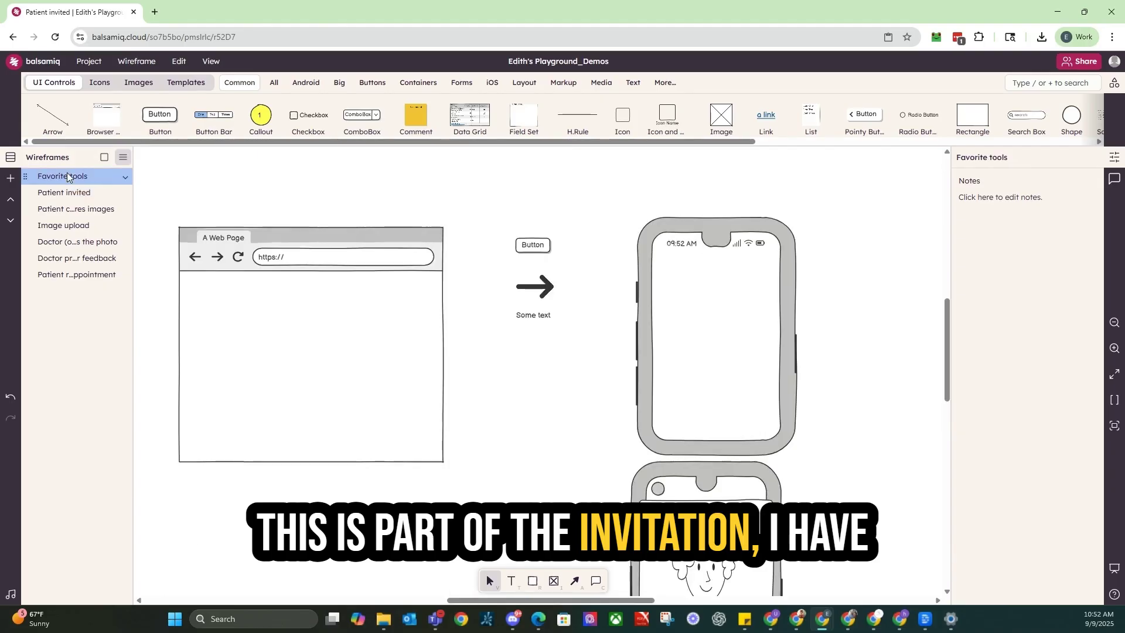
click(545, 293)
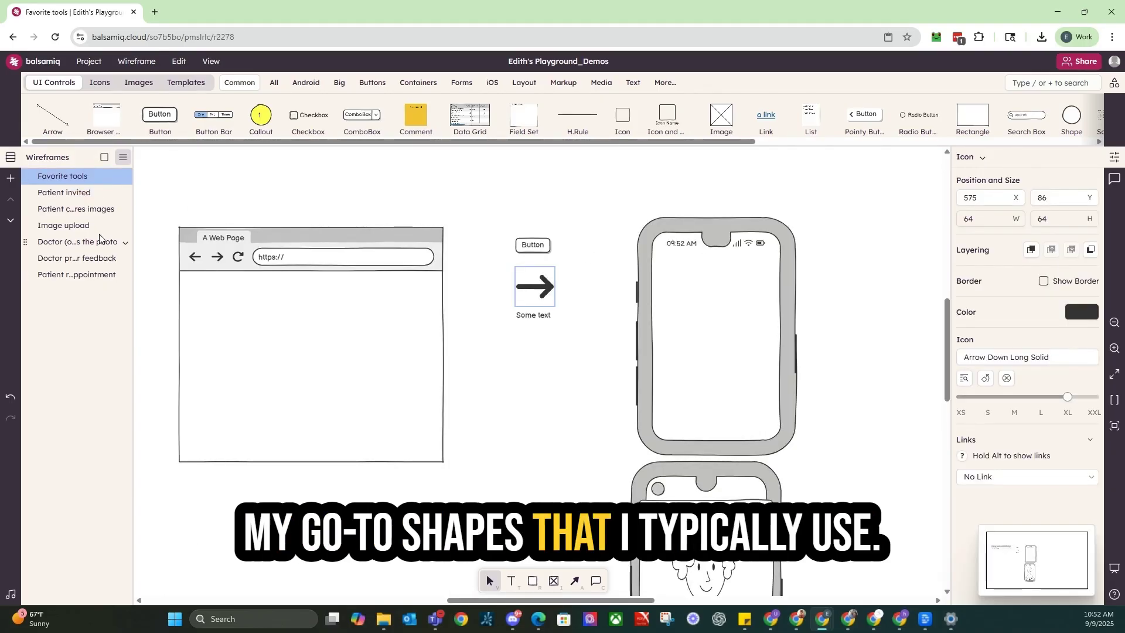
click(65, 193)
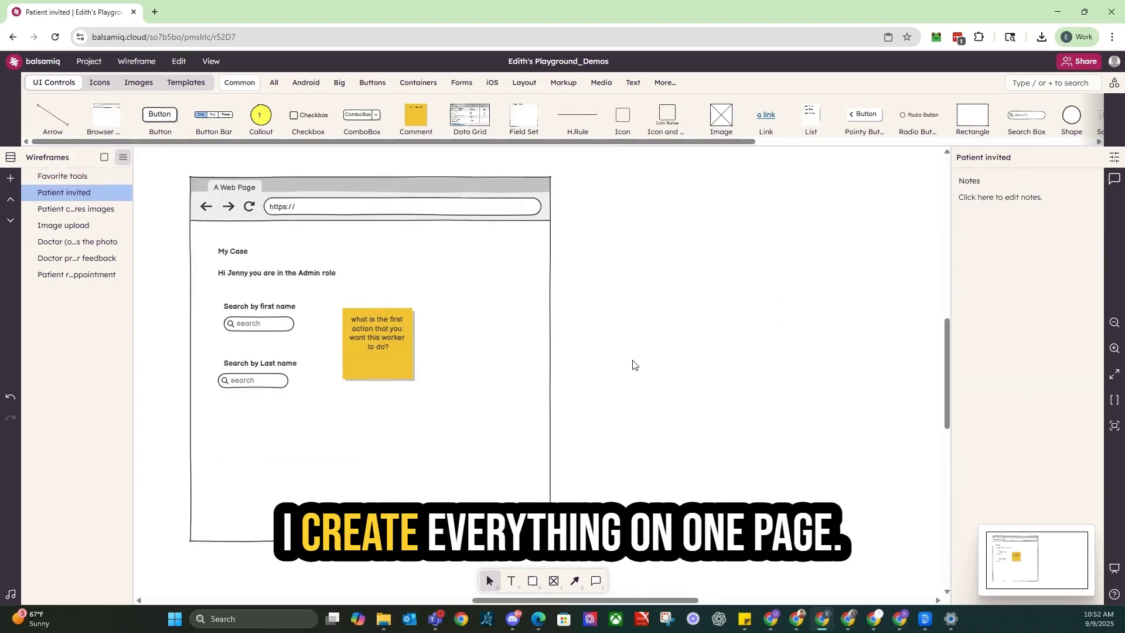
key(ctrl+v)
drag(560, 244, 590, 346)
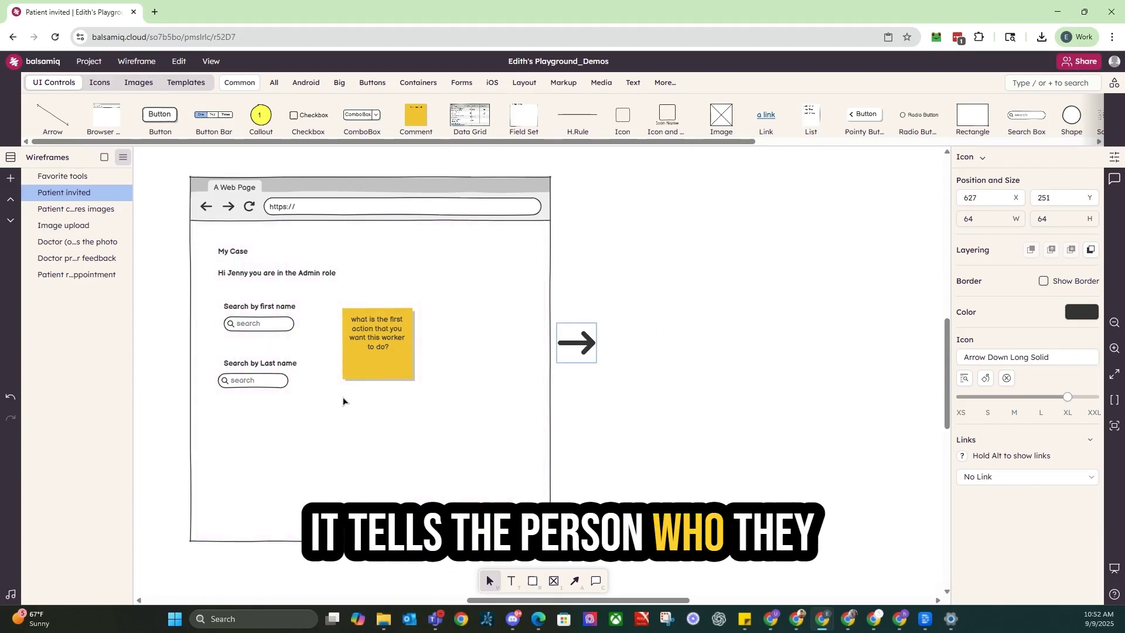
Step: Copy the empty browser window frame to the far side of the arrow at about X 691, Y 0
click(471, 450)
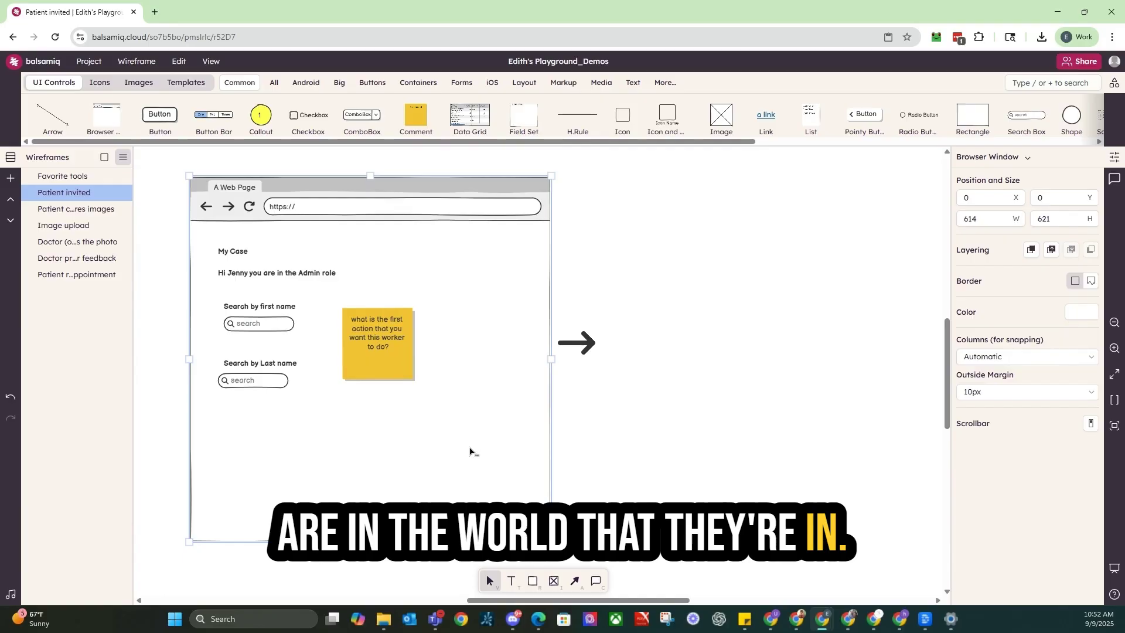
drag(470, 450, 761, 442)
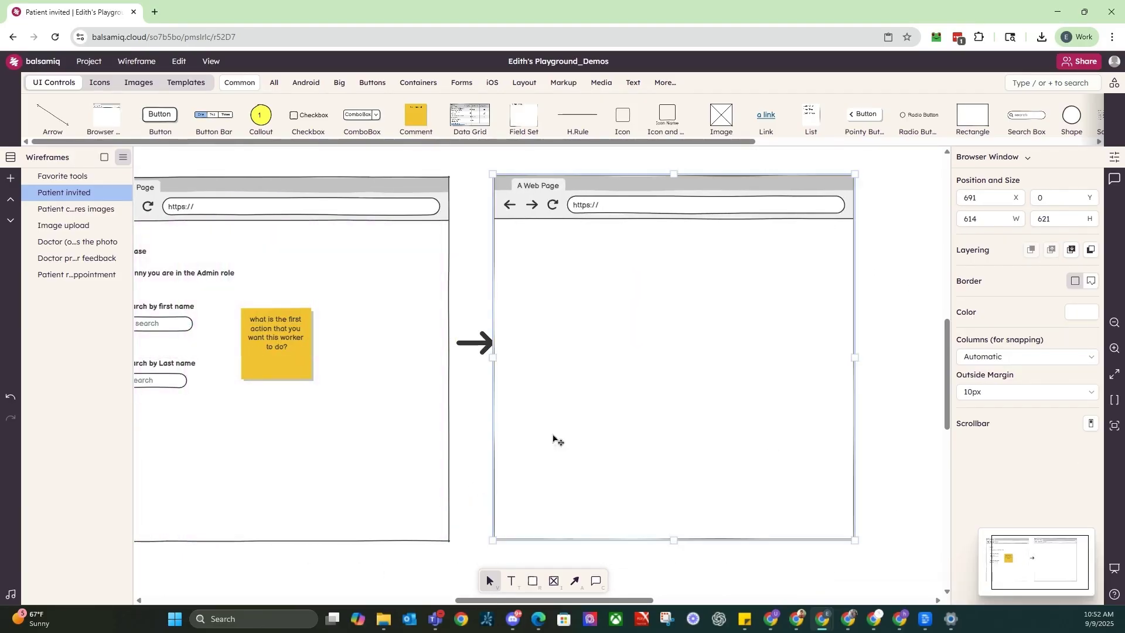
click(478, 454)
Step: Copy the "My Case" label and place the copy just above the first browser window's upper edge
scroll(286, 492, up, 2)
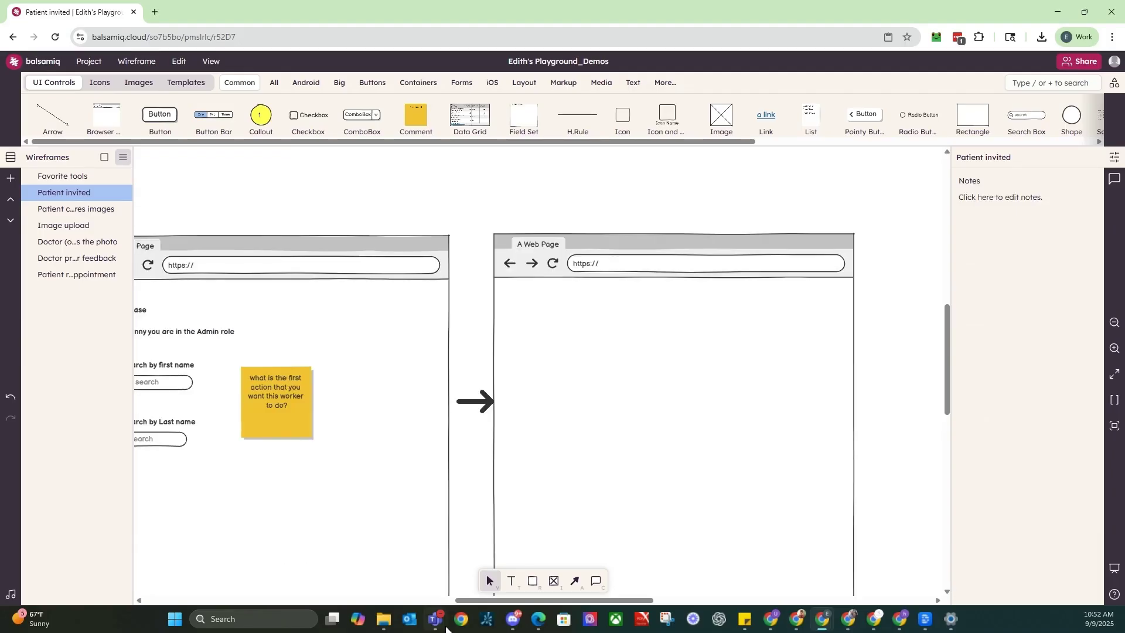
drag(458, 600, 411, 600)
click(322, 310)
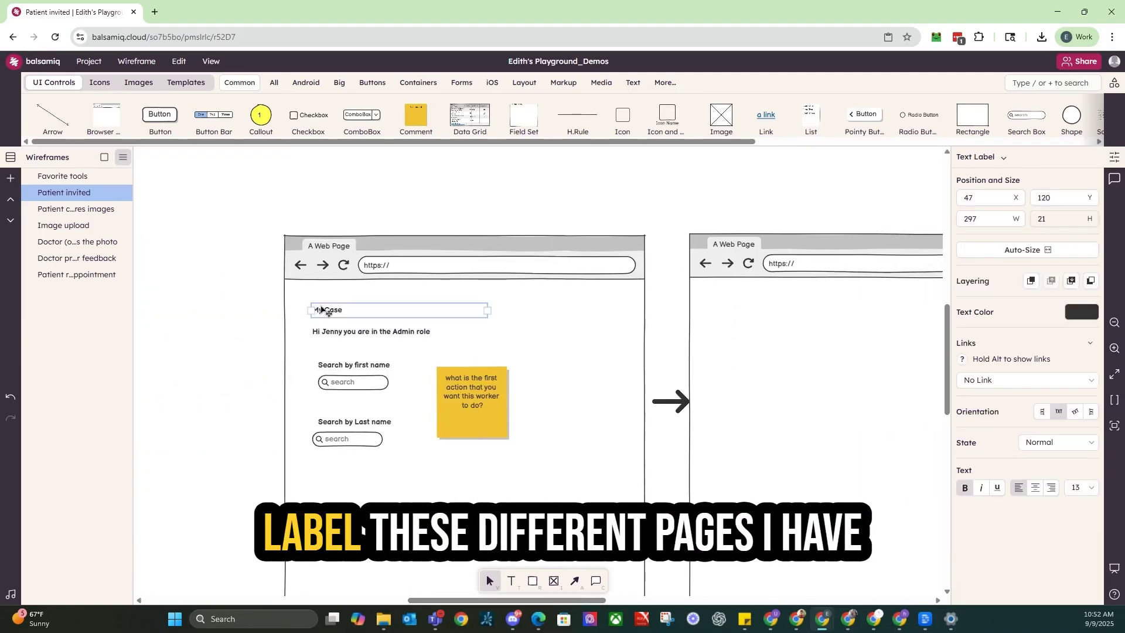
drag(321, 310, 338, 179)
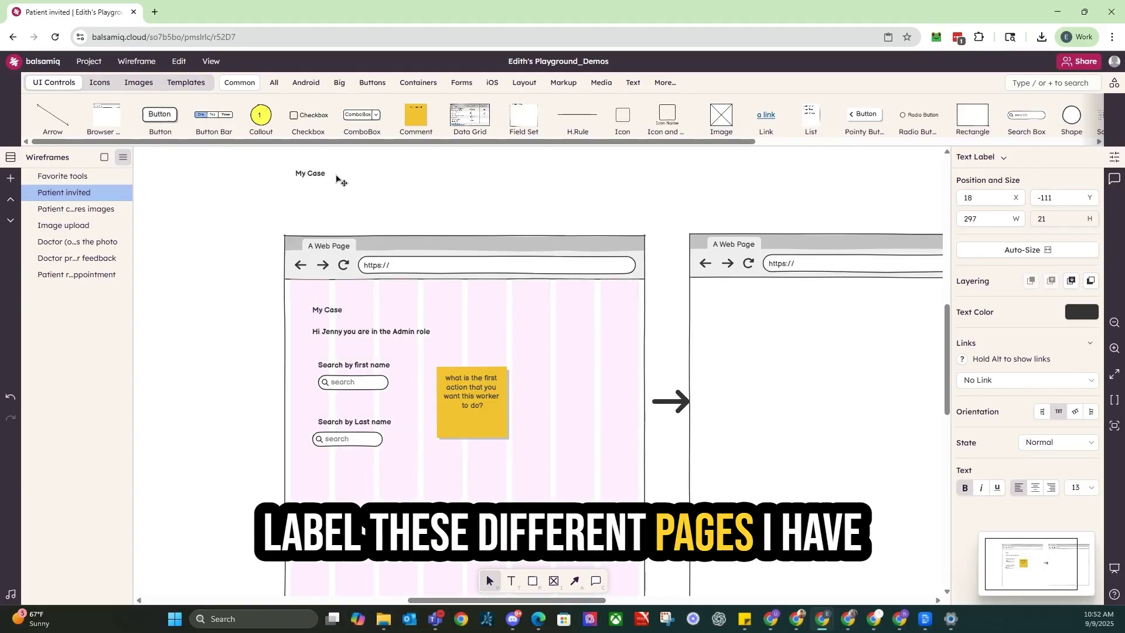
drag(331, 226, 315, 225)
Step: Change the text of the label above the first browser window to "worker landing page"
double_click(316, 225)
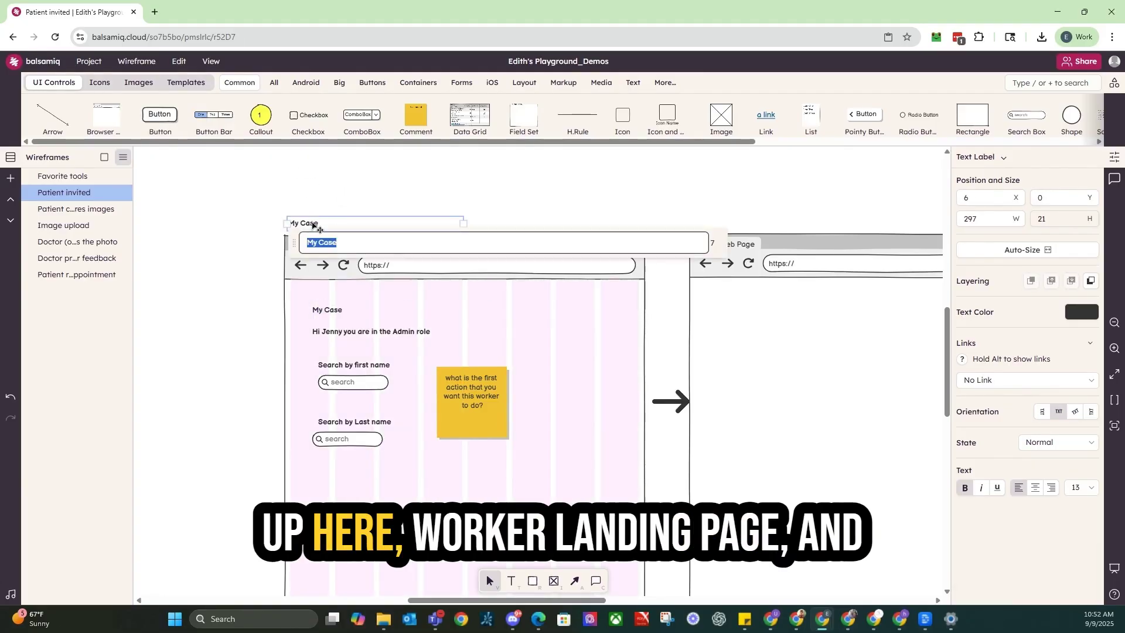
key(BackSpace)
text(work)
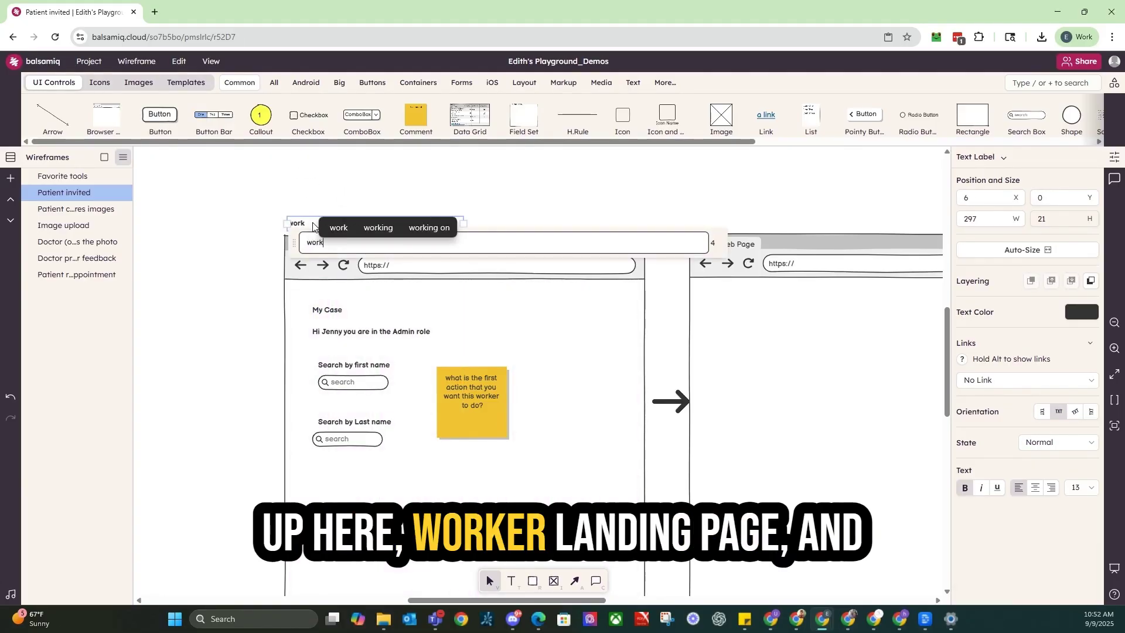
text(er landing page)
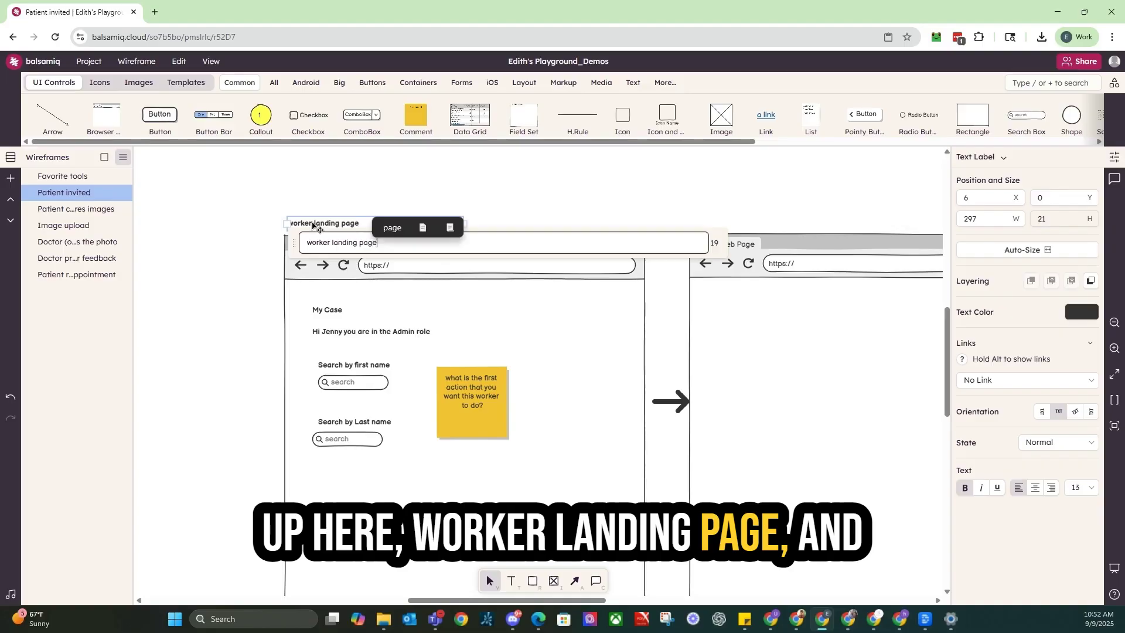
click(481, 198)
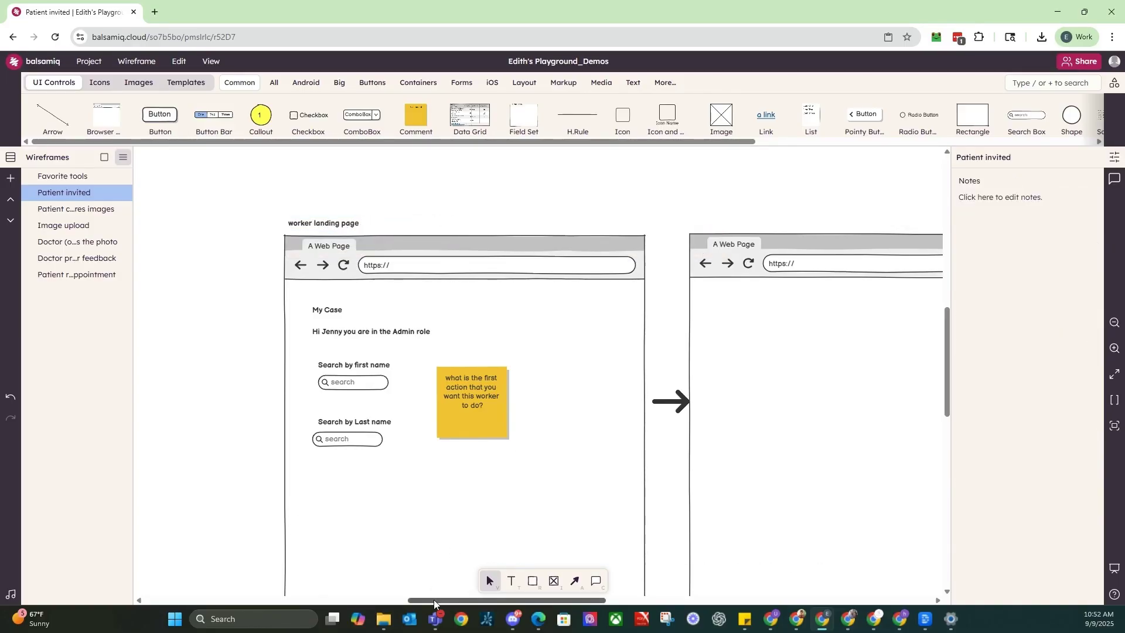
Step: Paste another "My Case" label and place it above the second browser window at about X 707, Y 7
scroll(434, 599, right, 5)
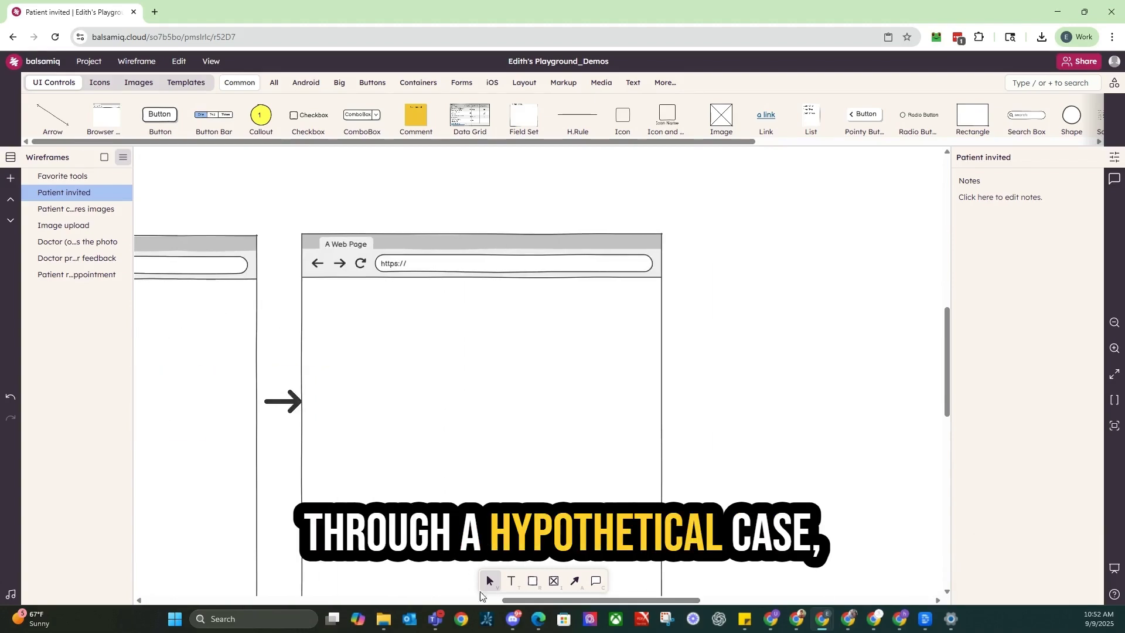
drag(535, 600, 513, 600)
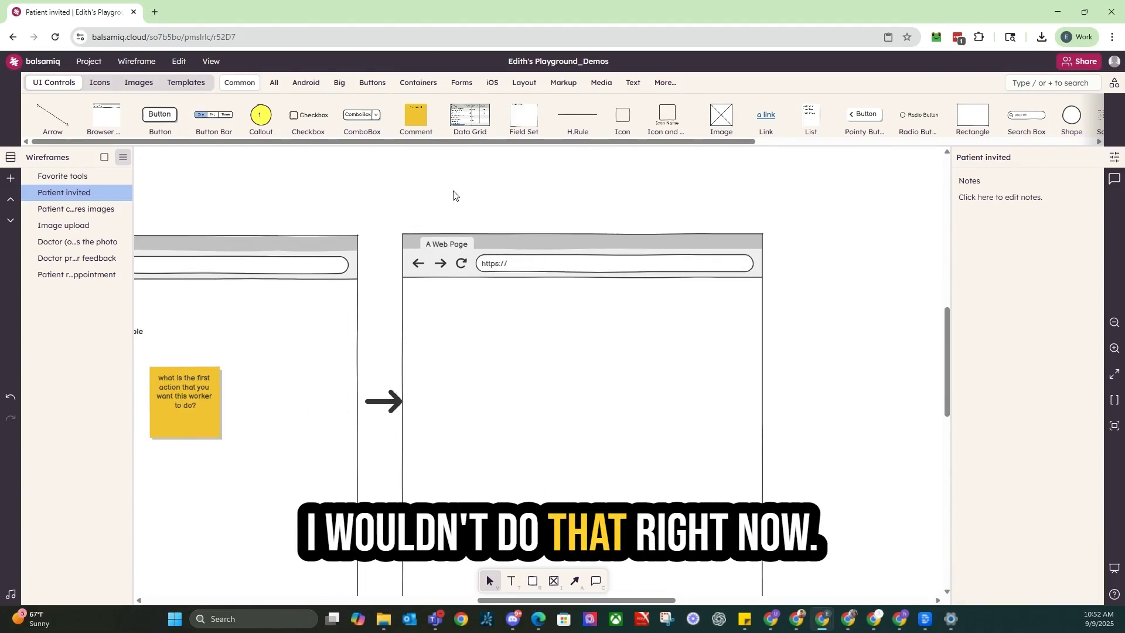
key(ctrl+z)
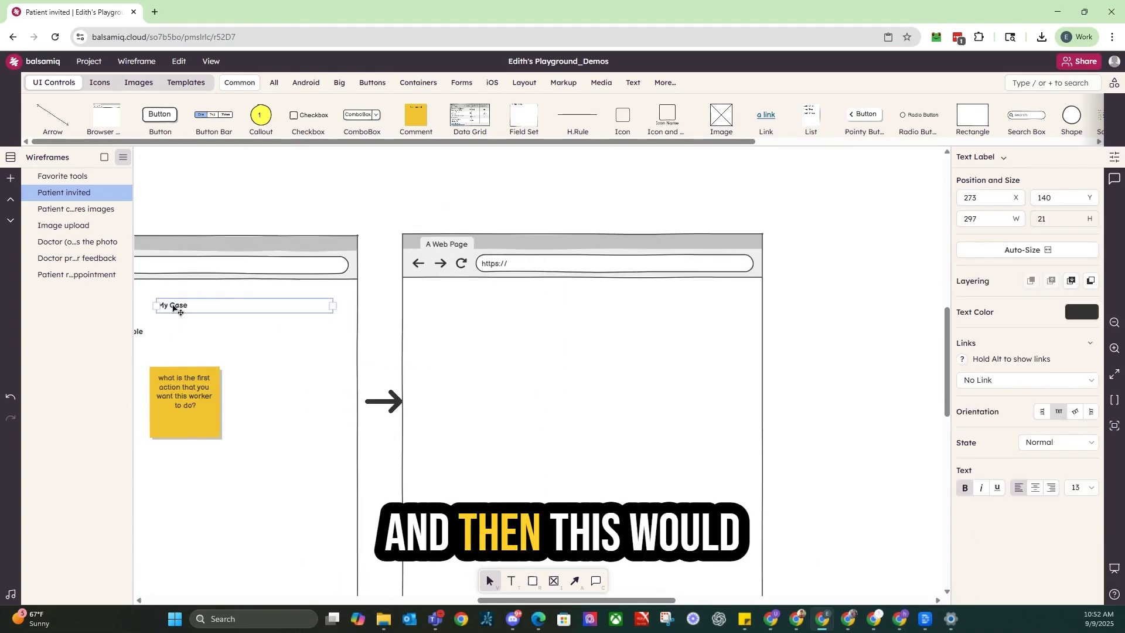
drag(174, 307, 433, 228)
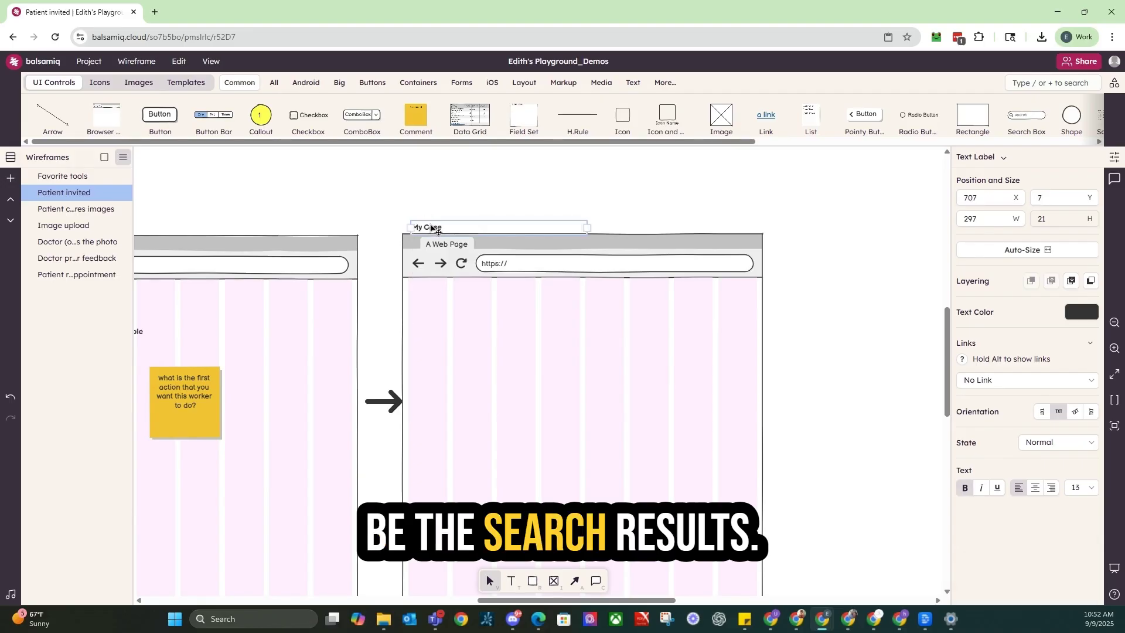
Step: Change the text of the label above the second browser window to "Search results"
double_click(432, 228)
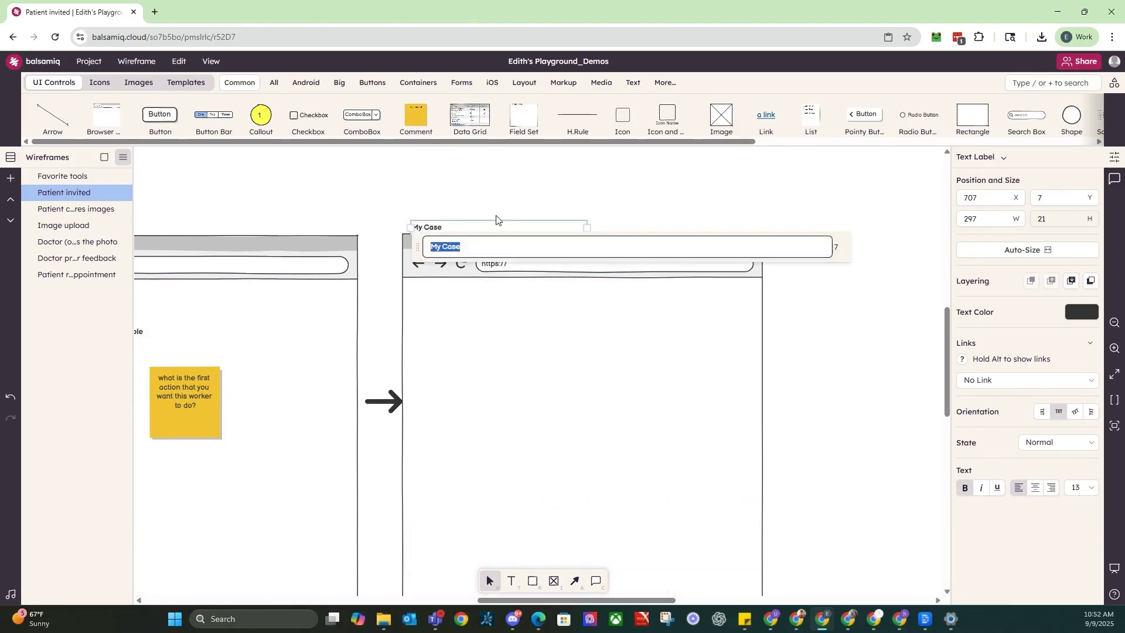
text(Search results)
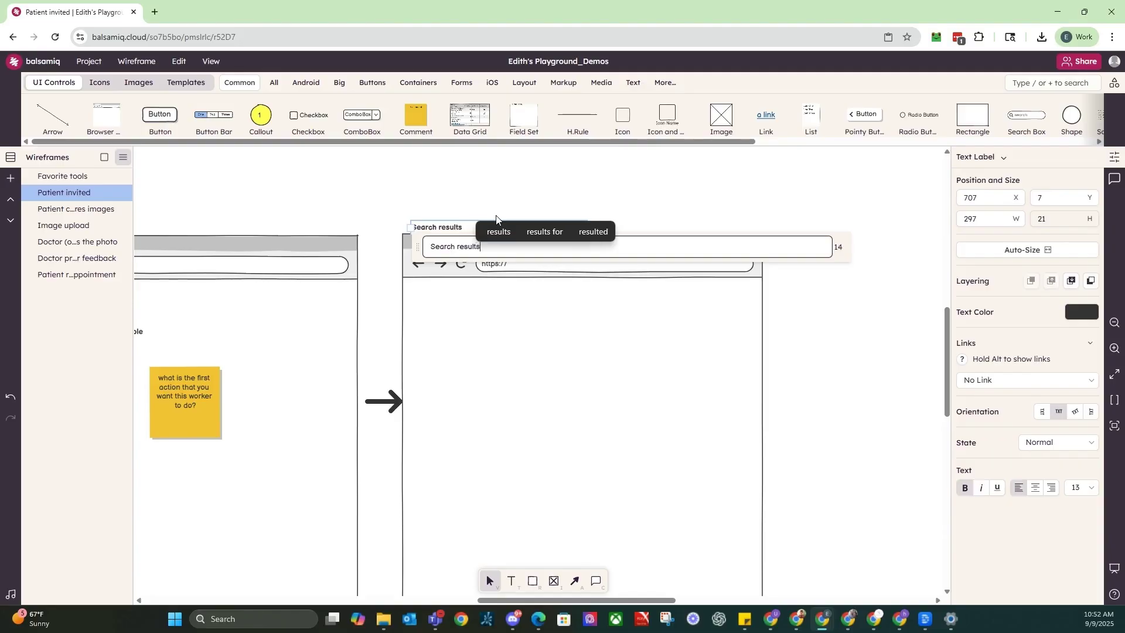
click(841, 405)
scroll(503, 404, down, 2)
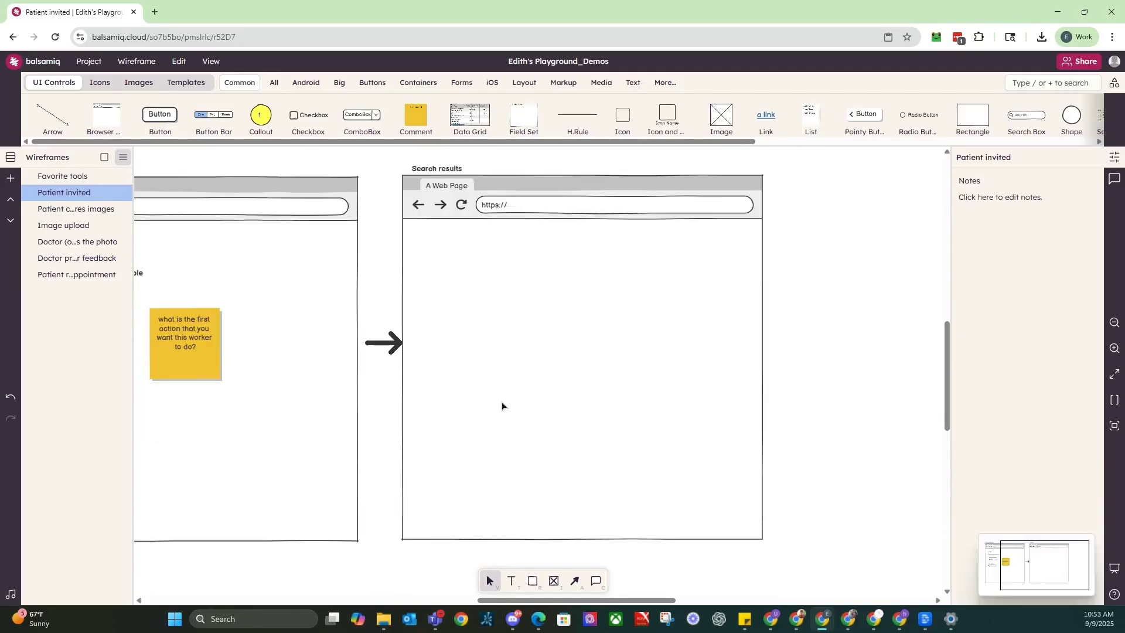
Step: Copy the "Search by first name" label and its search box together into the upper part of the Search results browser window
drag(495, 600, 449, 592)
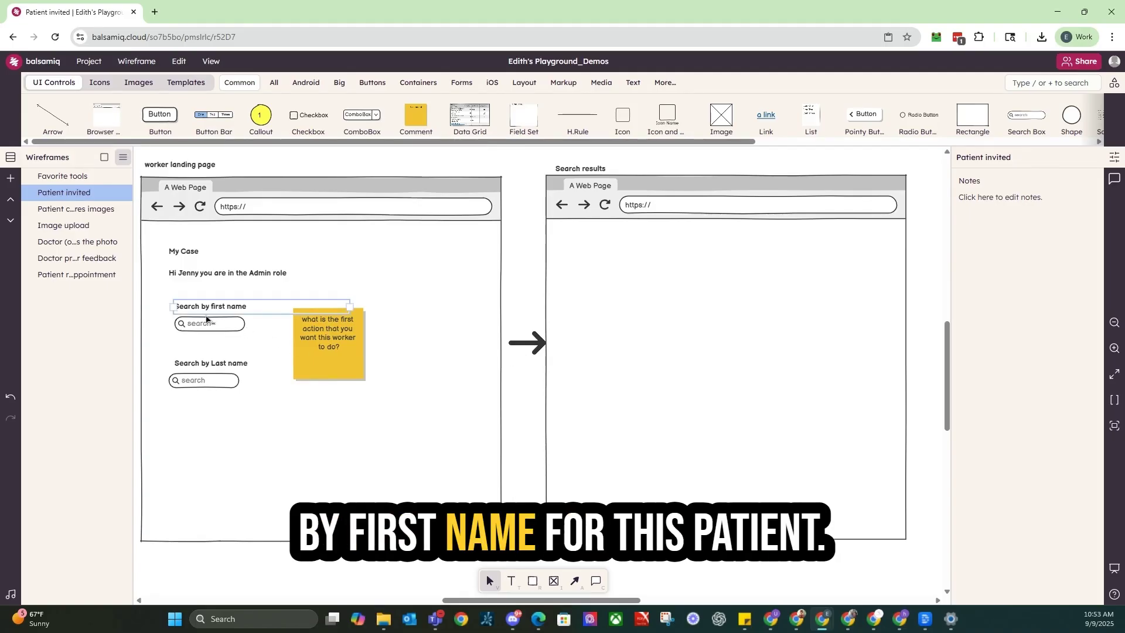
click(206, 318)
shift+click(198, 329)
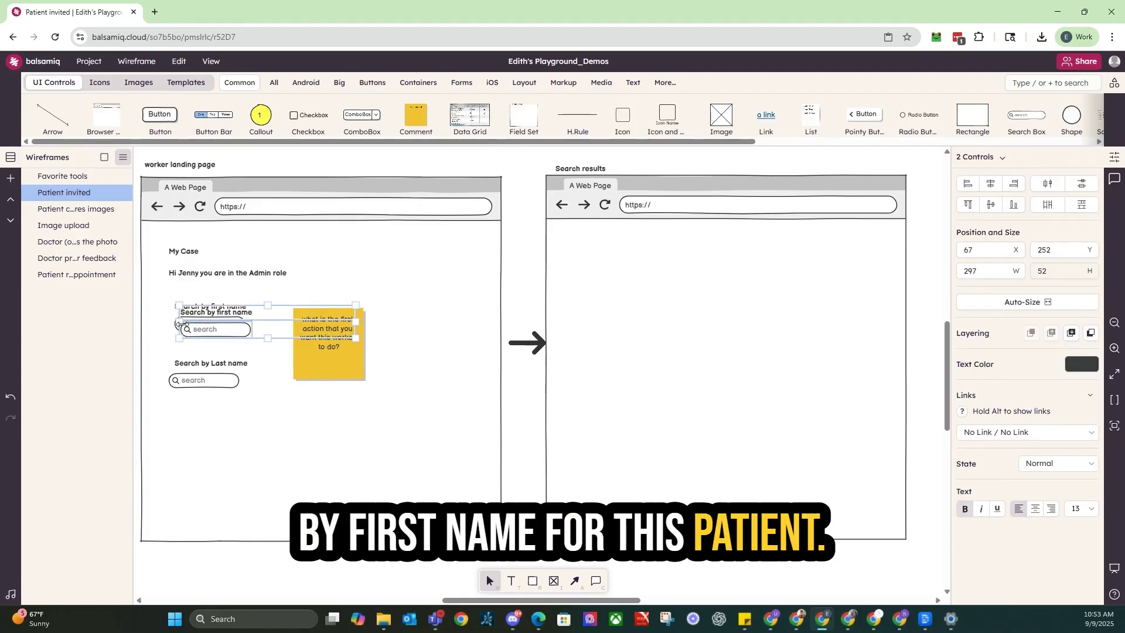
drag(183, 327, 602, 298)
click(596, 305)
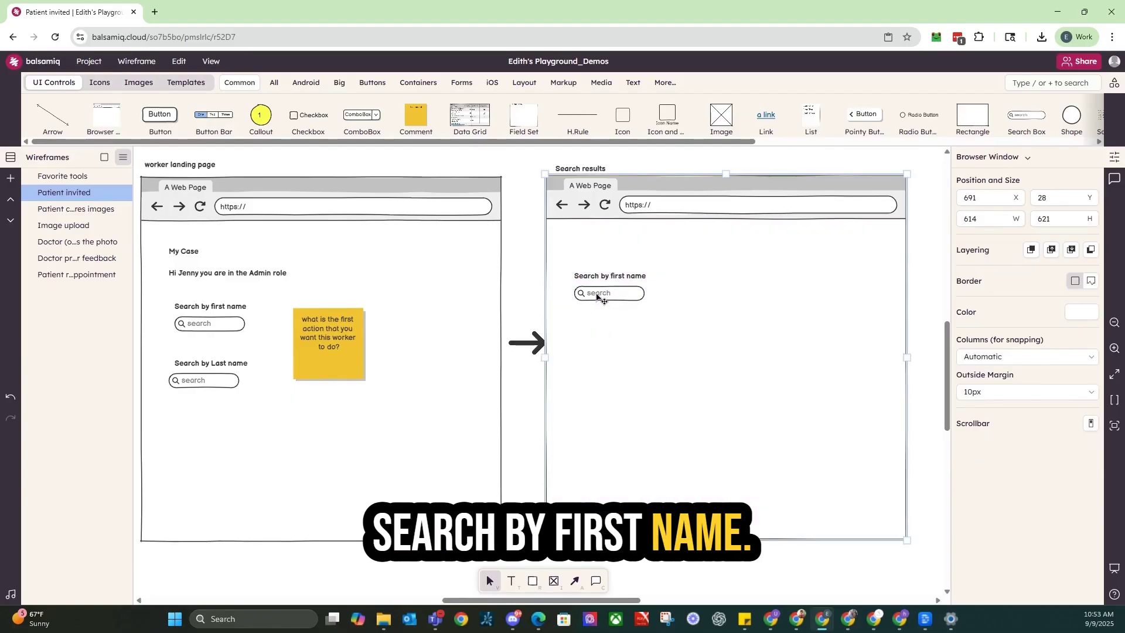
Step: Replace the placeholder text of the search box on the Search results page with a sample patient first name
double_click(597, 295)
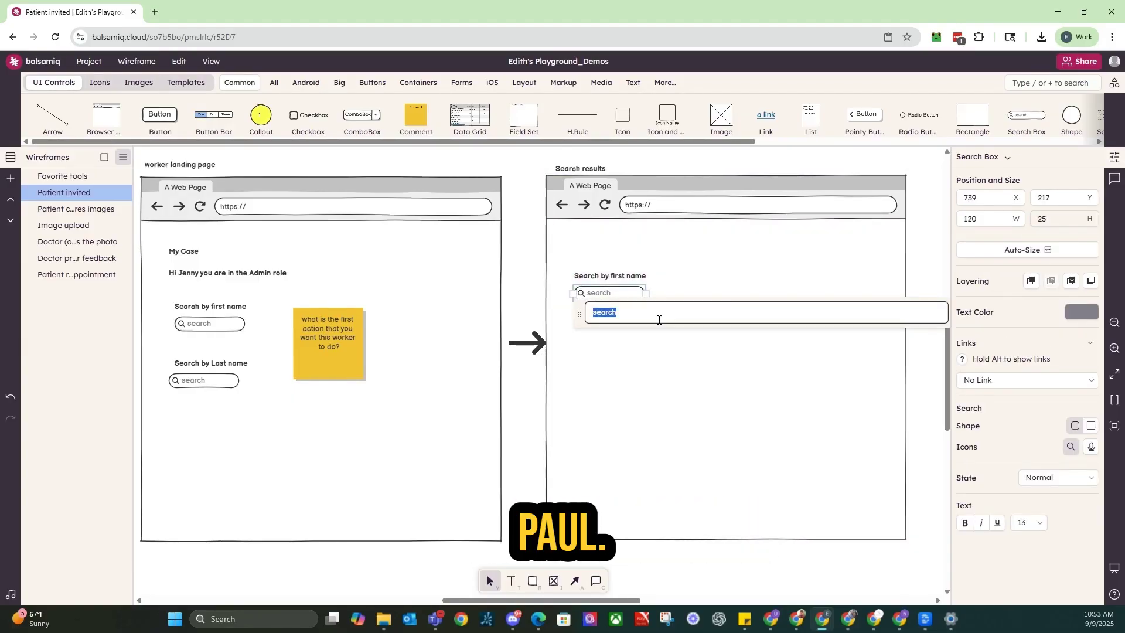
text(Pual)
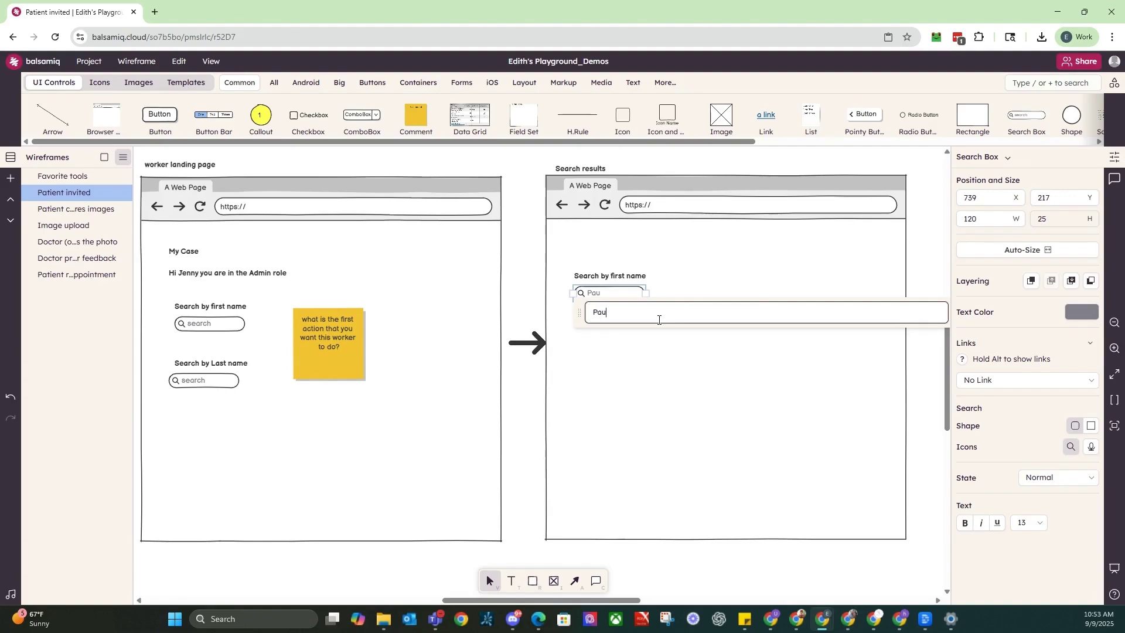
text(l)
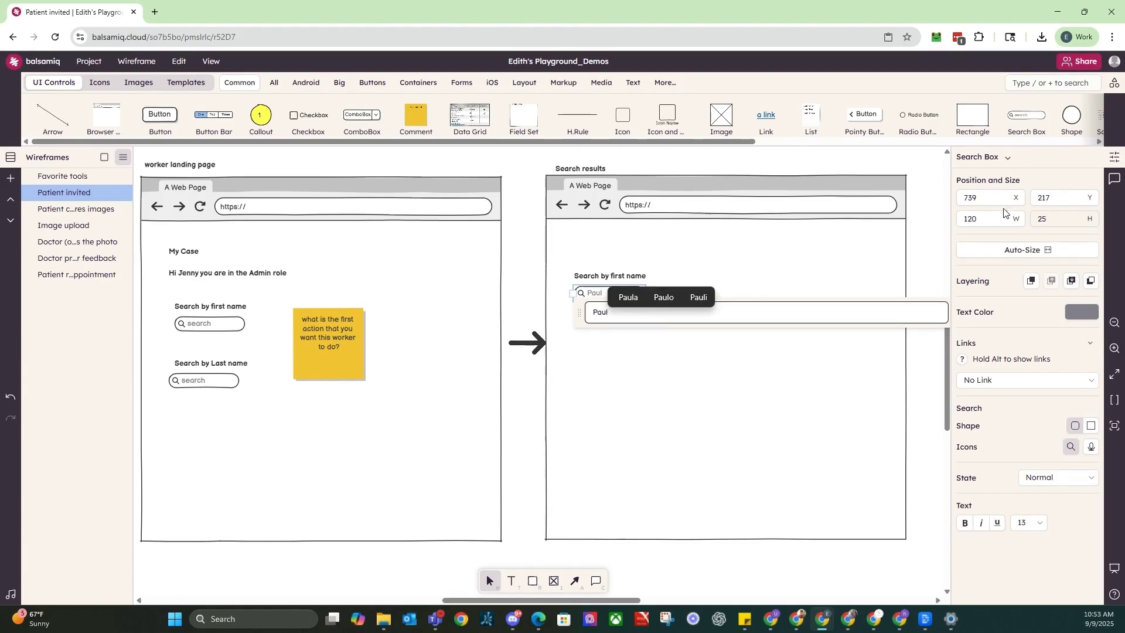
click(620, 321)
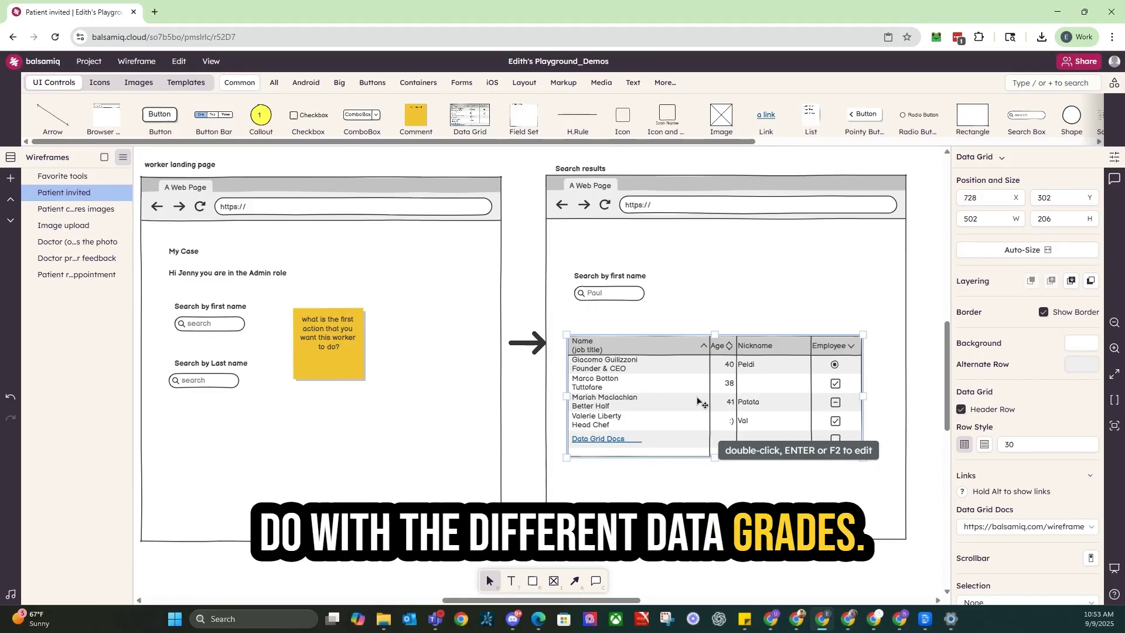
Step: Edit the data grid's header row, removing the job title text and renaming Age to ID and Nickname to info
double_click(658, 369)
click(629, 382)
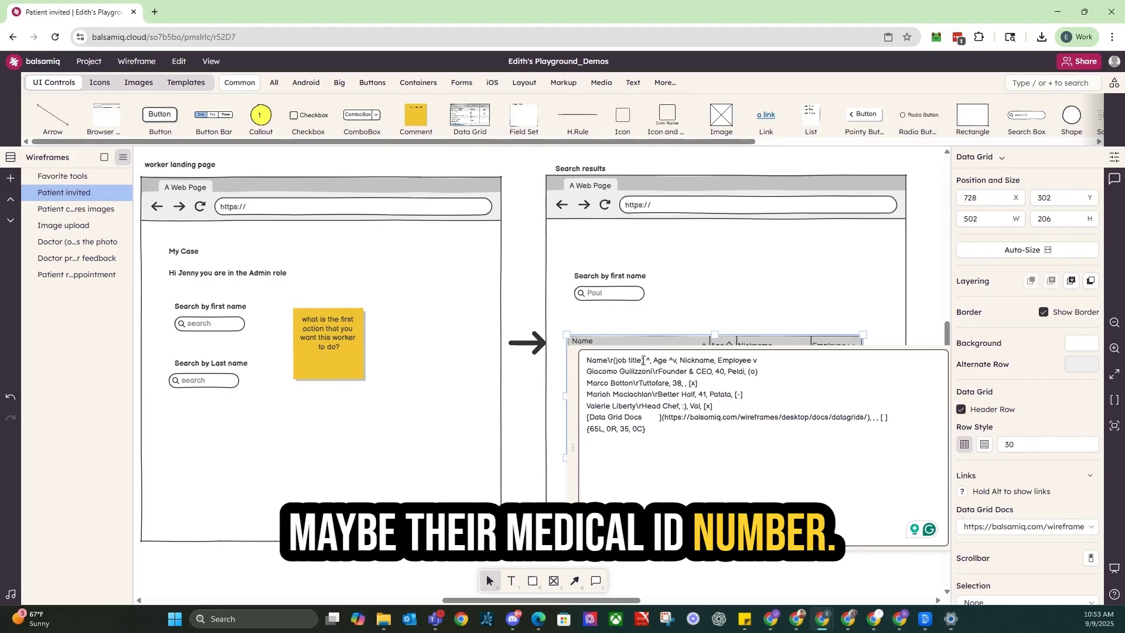
drag(643, 360, 615, 360)
key(BackSpace)
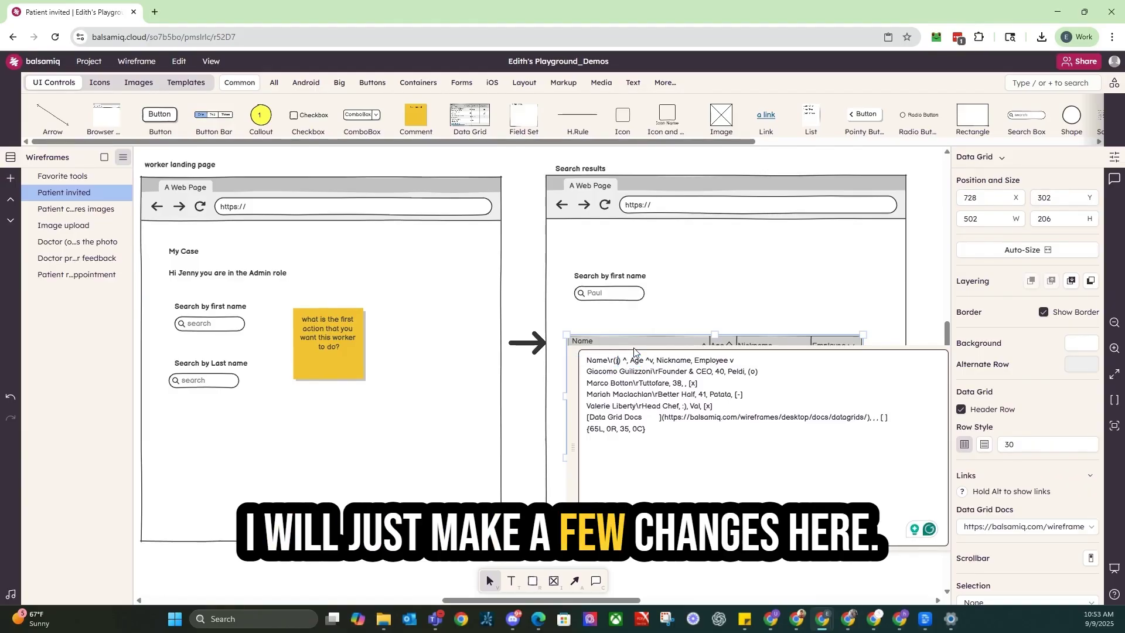
key(ctrl+a)
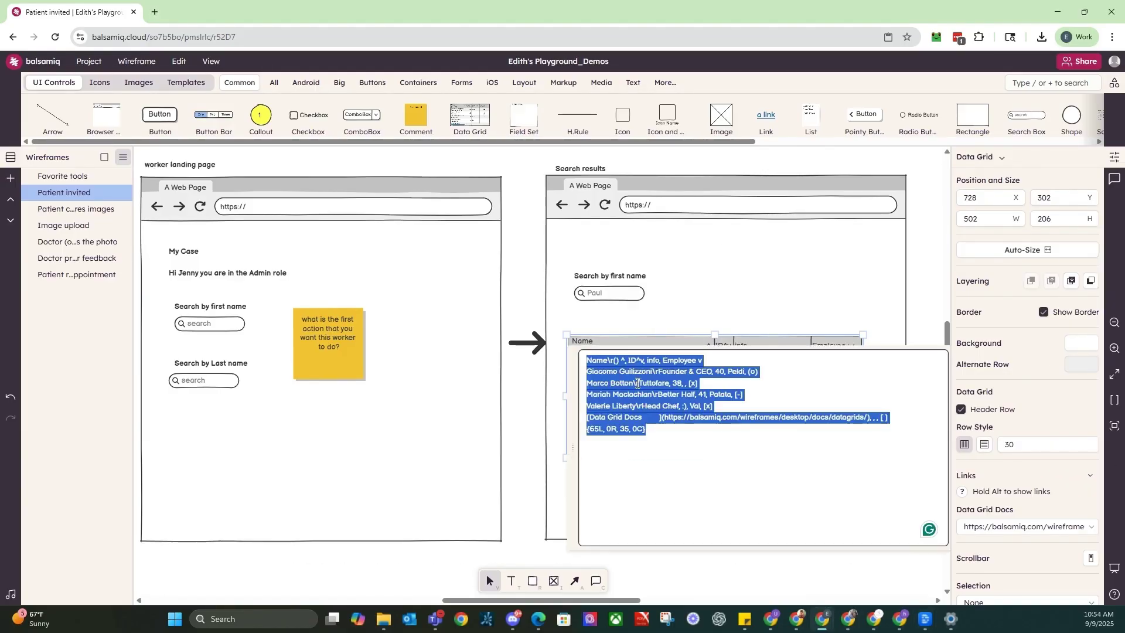
Step: Replace the data grid's sample rows with one patient row holding a full name and ID, and add a first column headed "Acton"
click(664, 438)
drag(655, 431, 587, 372)
text(Pa)
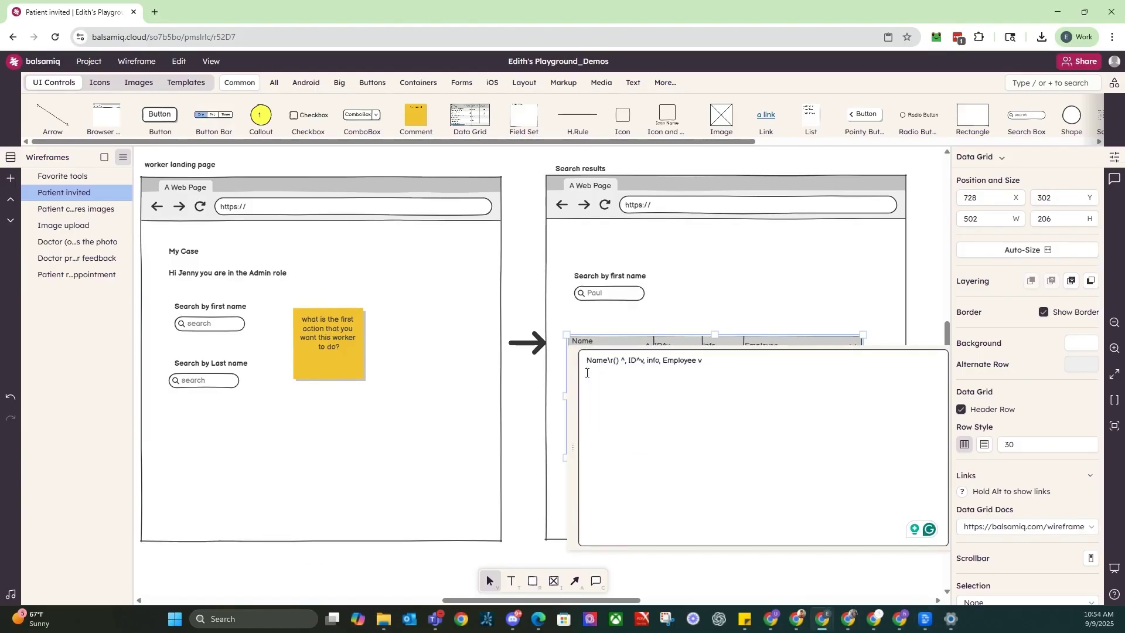
text(ul v)
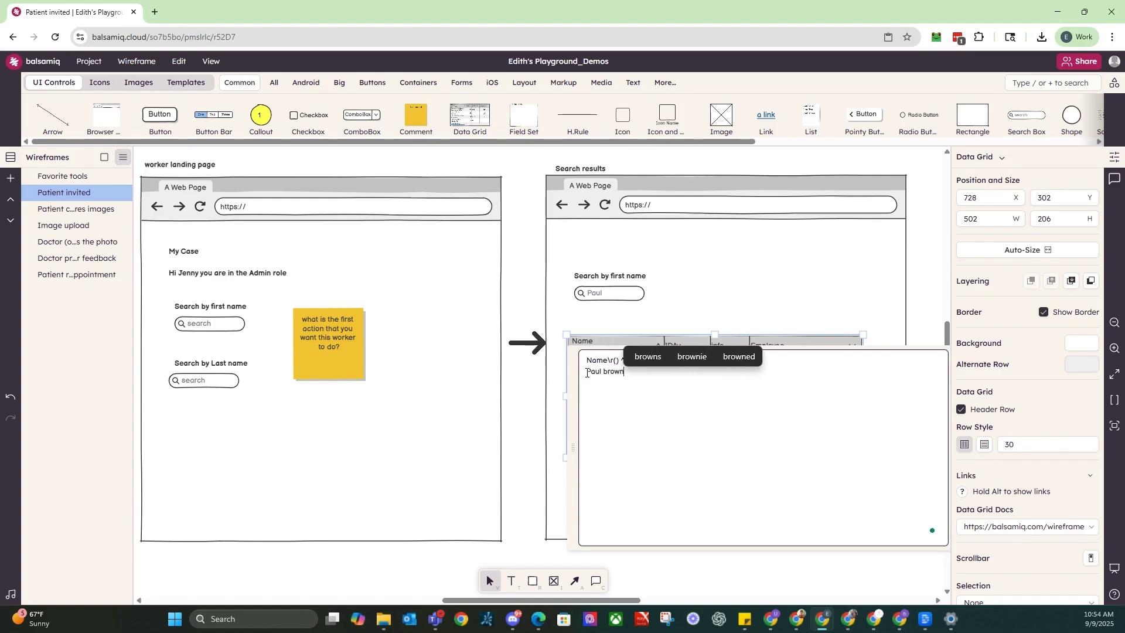
text(rown, 1235,)
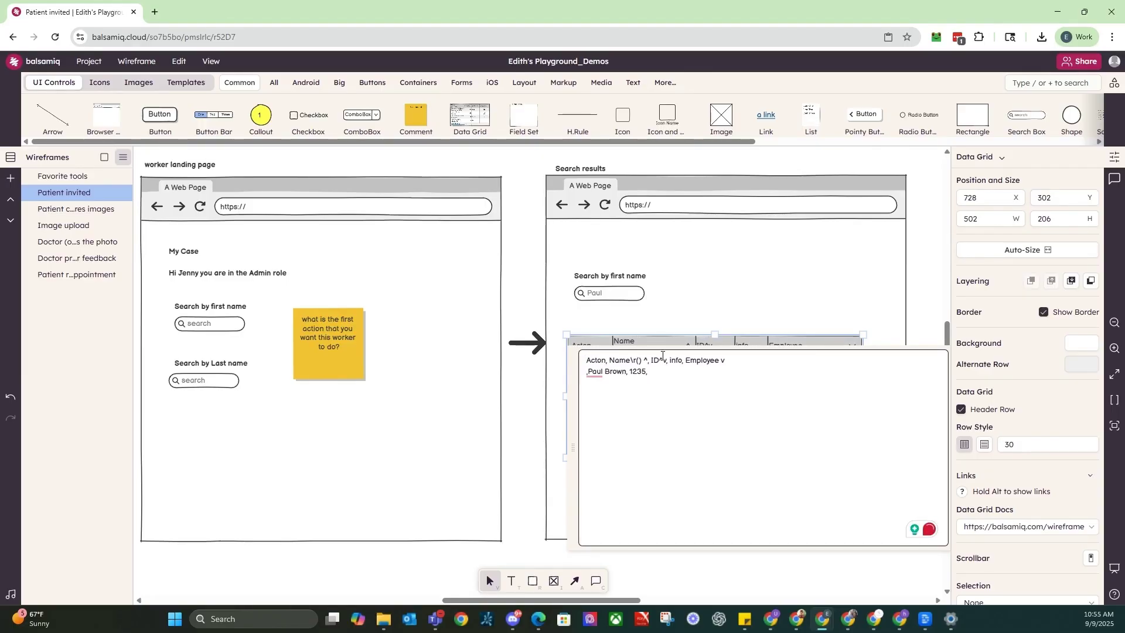
Step: Rename the data grid's info column to "Notes" and remove the Employee heading
text(Notes)
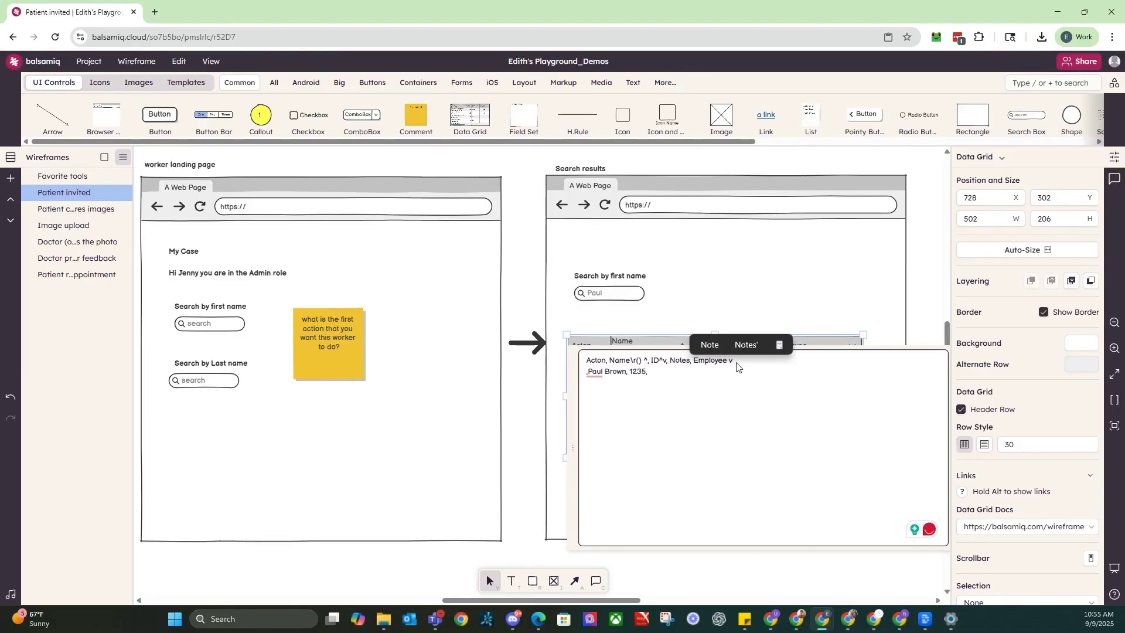
text( v)
click(743, 370)
key(Delete)
click(703, 398)
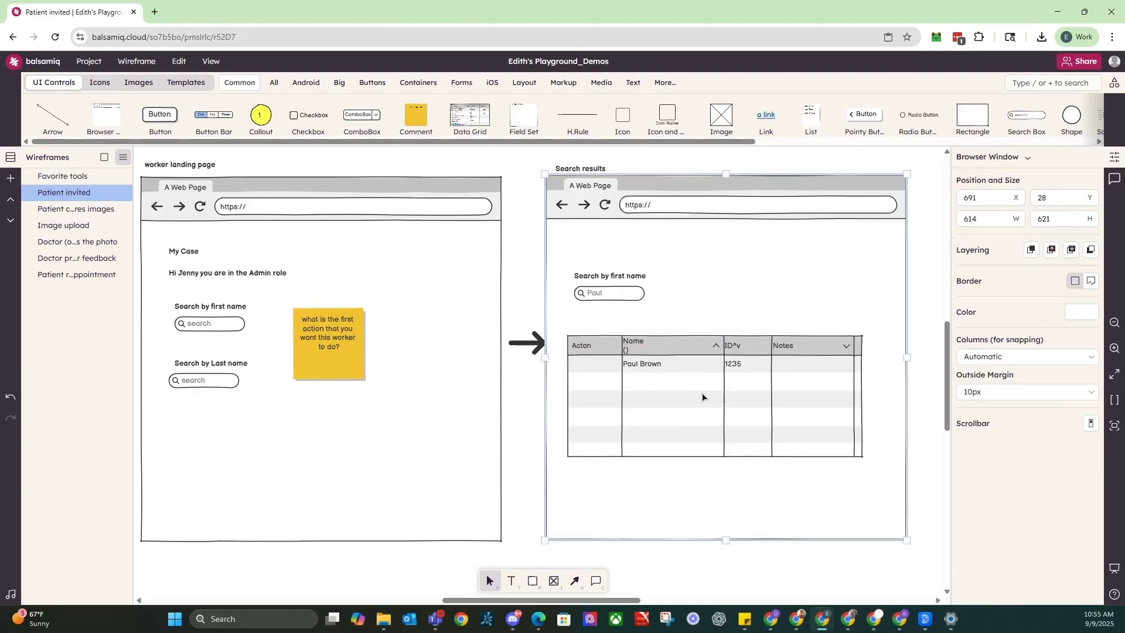
Step: Clean up the data grid's header by deleting the empty parentheses after Name and separating ID from its sort markers with a space
double_click(703, 367)
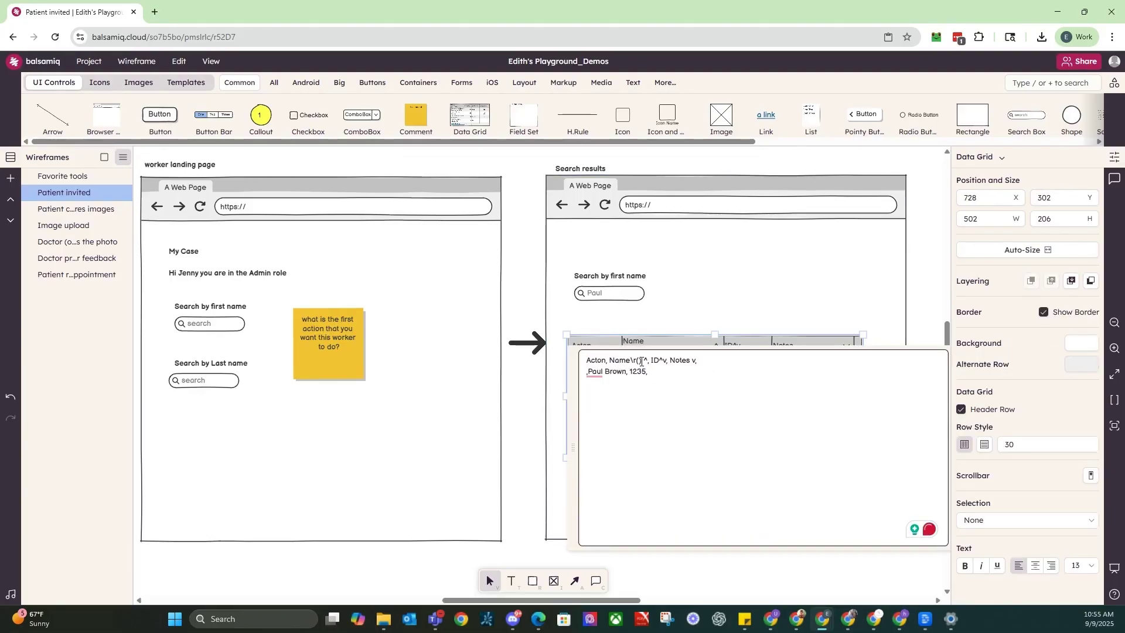
click(688, 359)
double_click(660, 361)
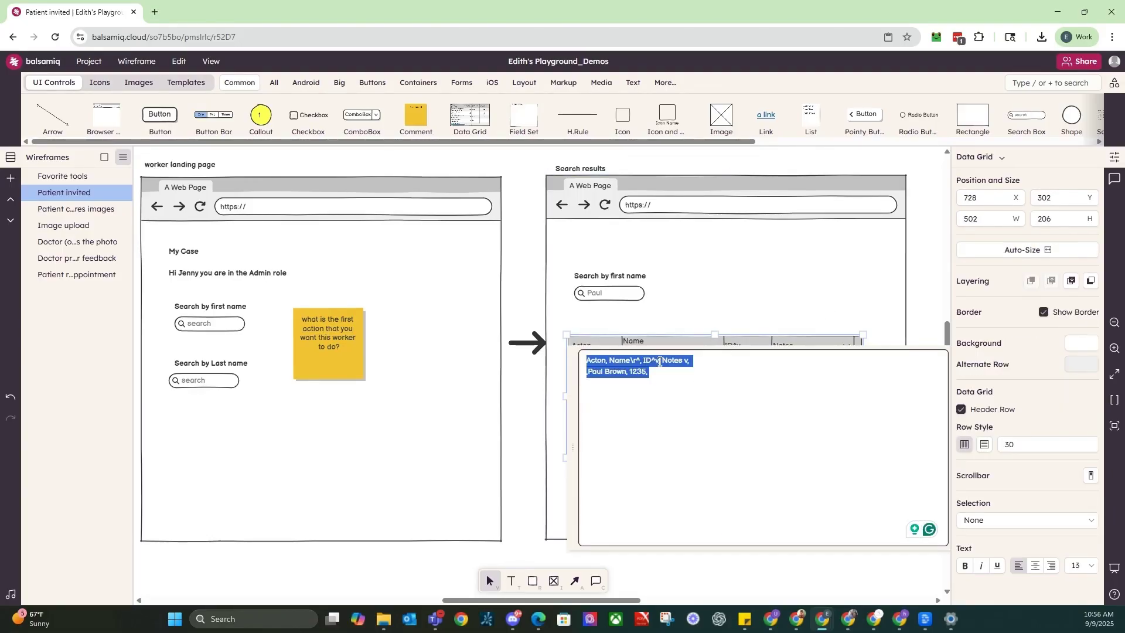
click(697, 307)
double_click(689, 366)
click(686, 391)
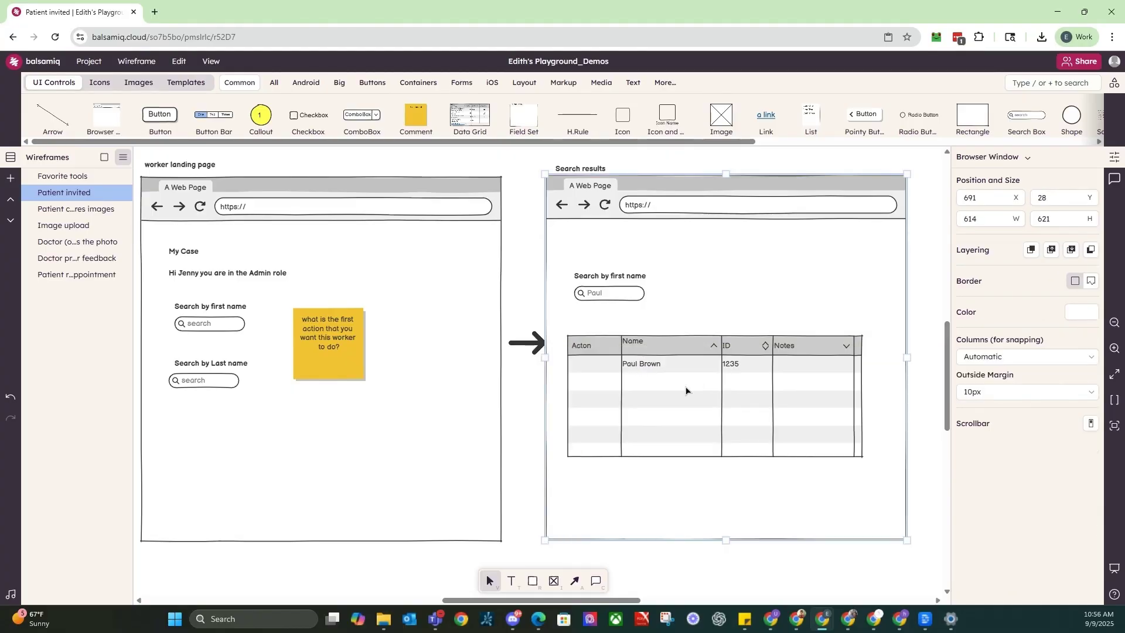
Step: Add a button labelled "Edit" in the Acton cell of the patient's row in the data grid
drag(160, 115, 588, 360)
double_click(587, 360)
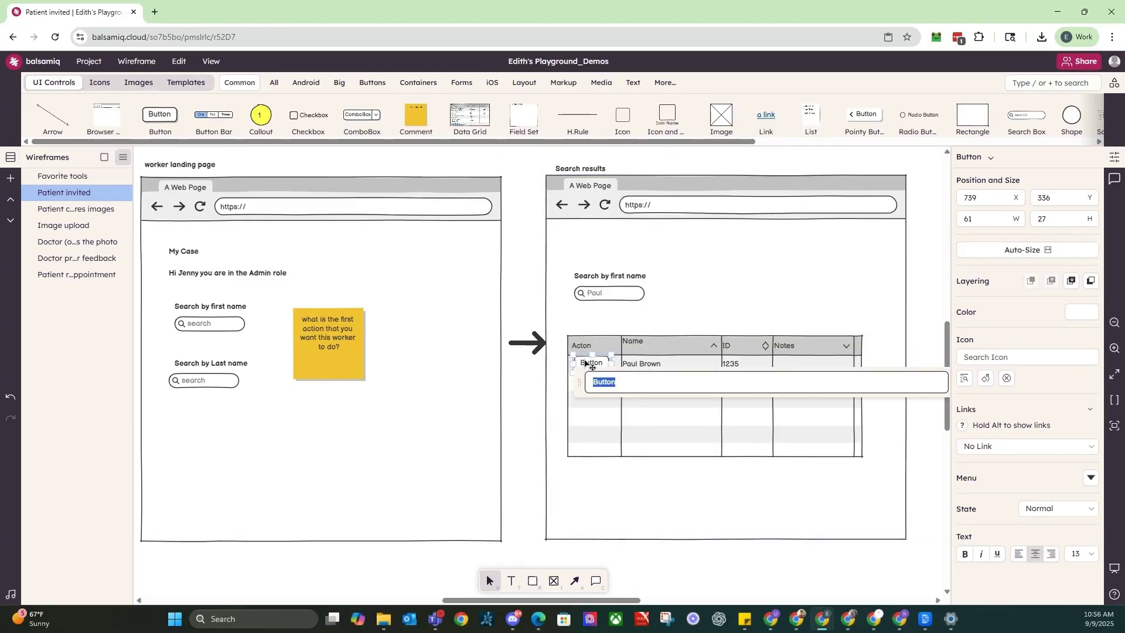
text(Edith)
key(BackSpace)
click(713, 469)
click(587, 363)
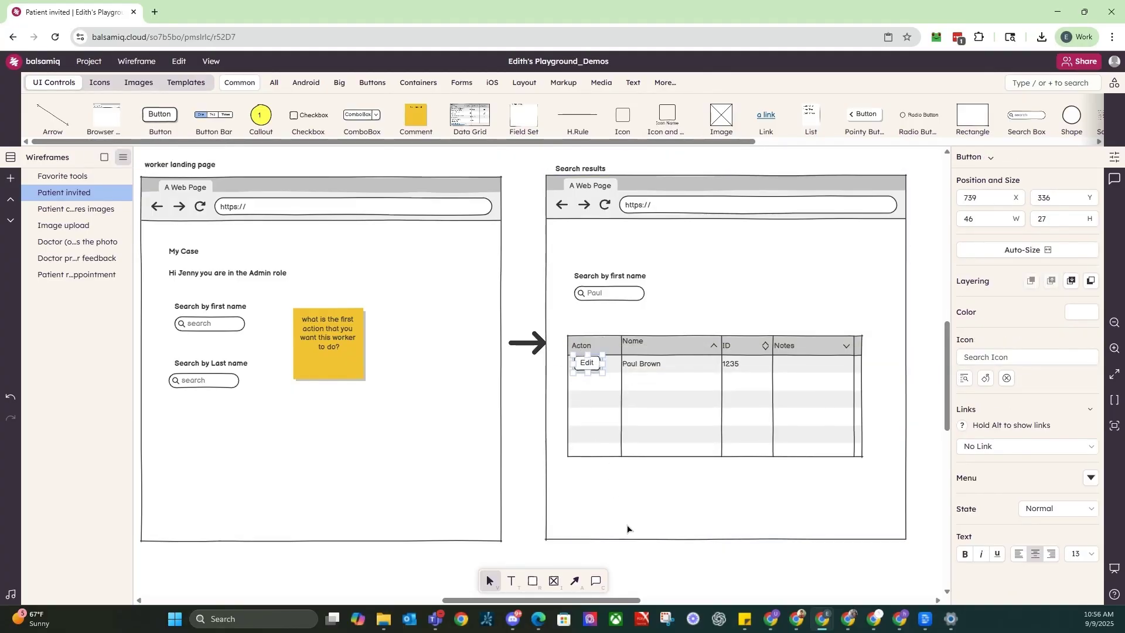
Step: Copy the Edit button, place the copy below the data grid at about X 723, Y 548, and widen it to about 165
drag(584, 359, 750, 494)
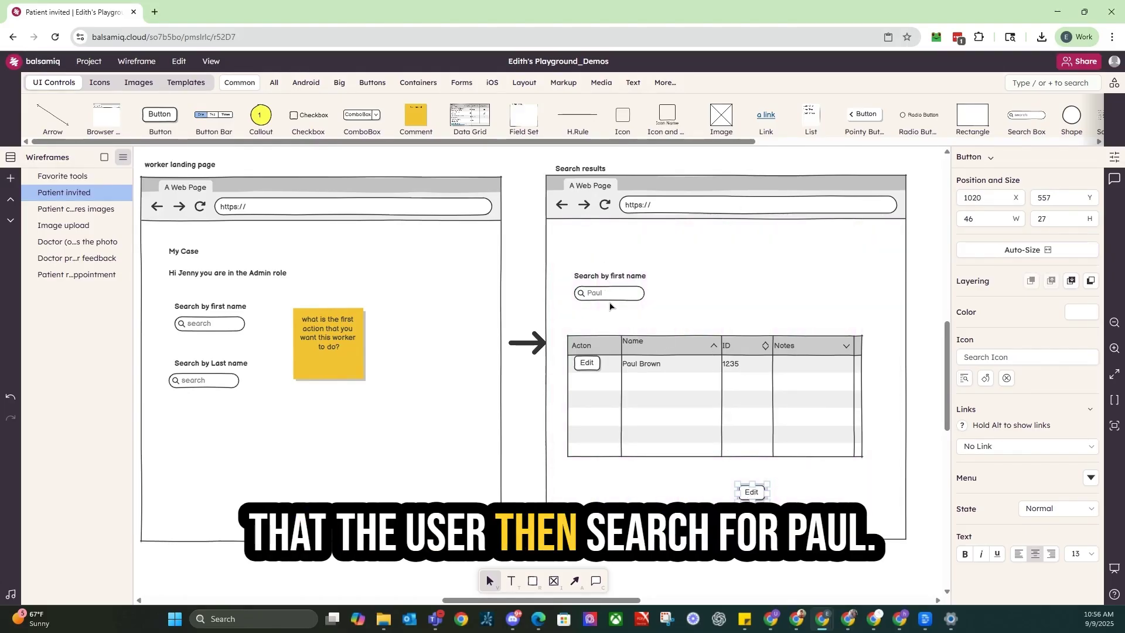
click(848, 431)
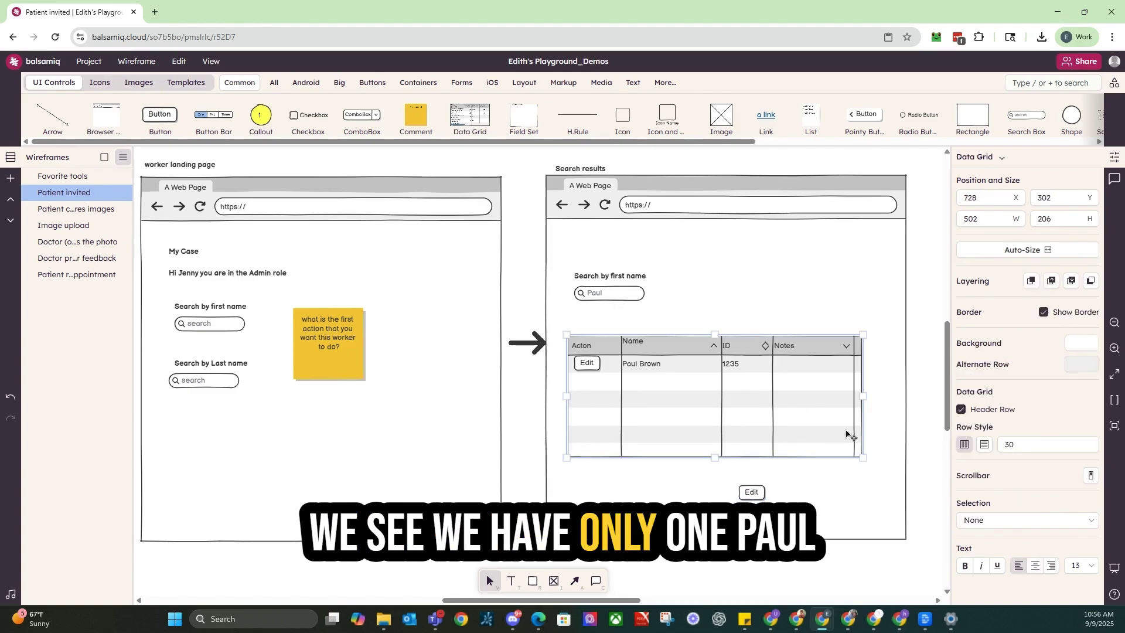
mouse_move(870, 396)
mouse_down()
mouse_move(887, 396)
mouse_move(870, 396)
mouse_up()
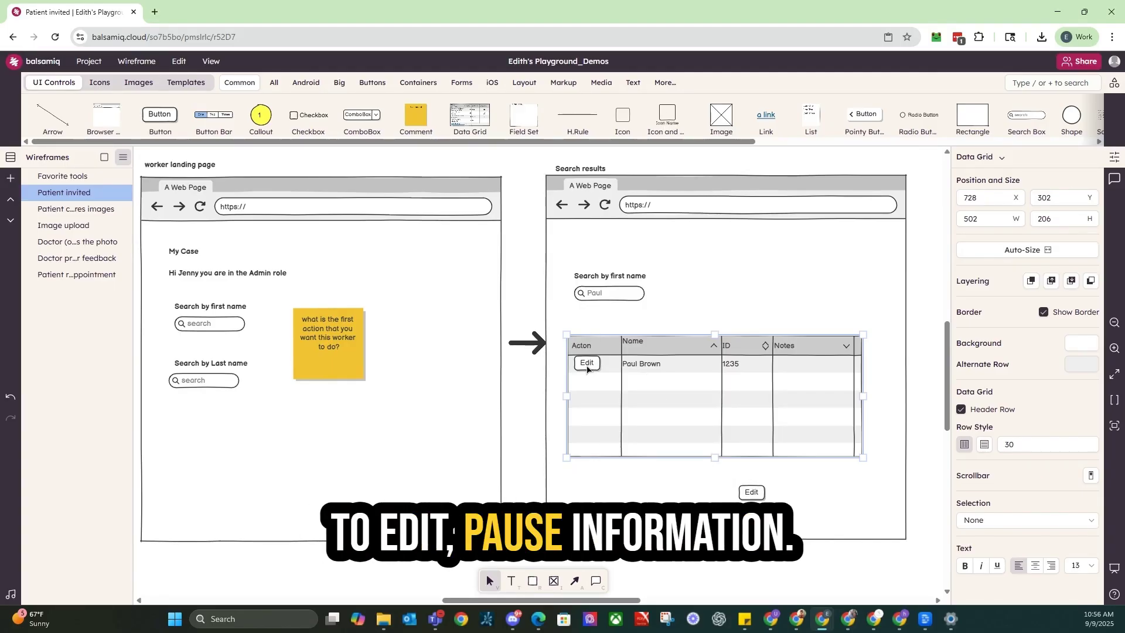
drag(750, 492, 672, 493)
Step: Change the label of the wide button below the data grid to "Add new"
double_click(623, 490)
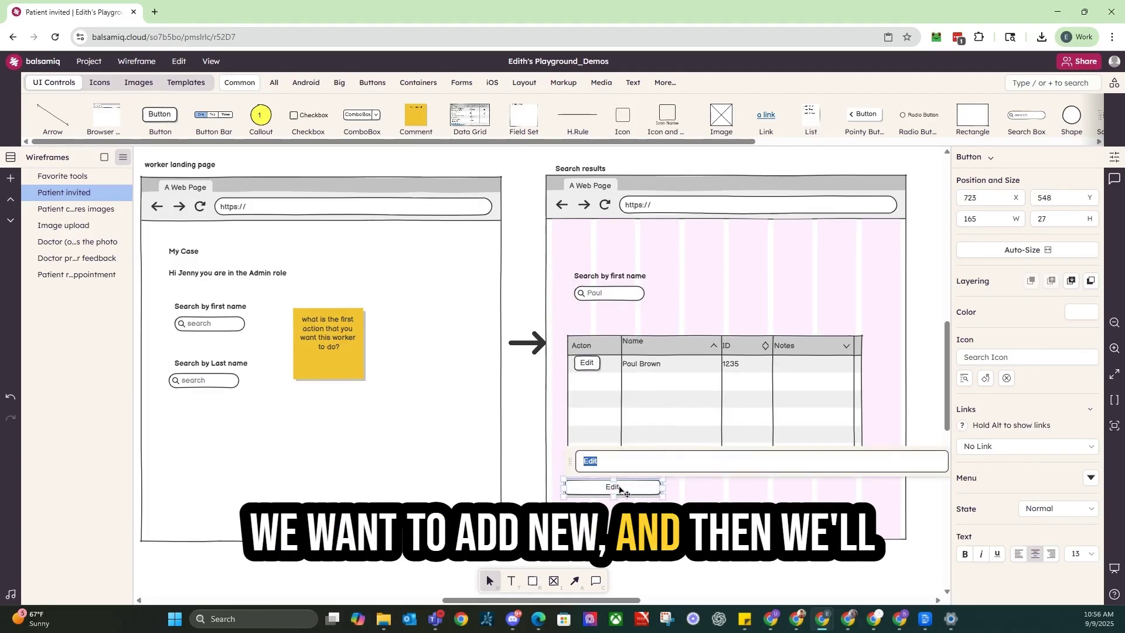
text(Add )
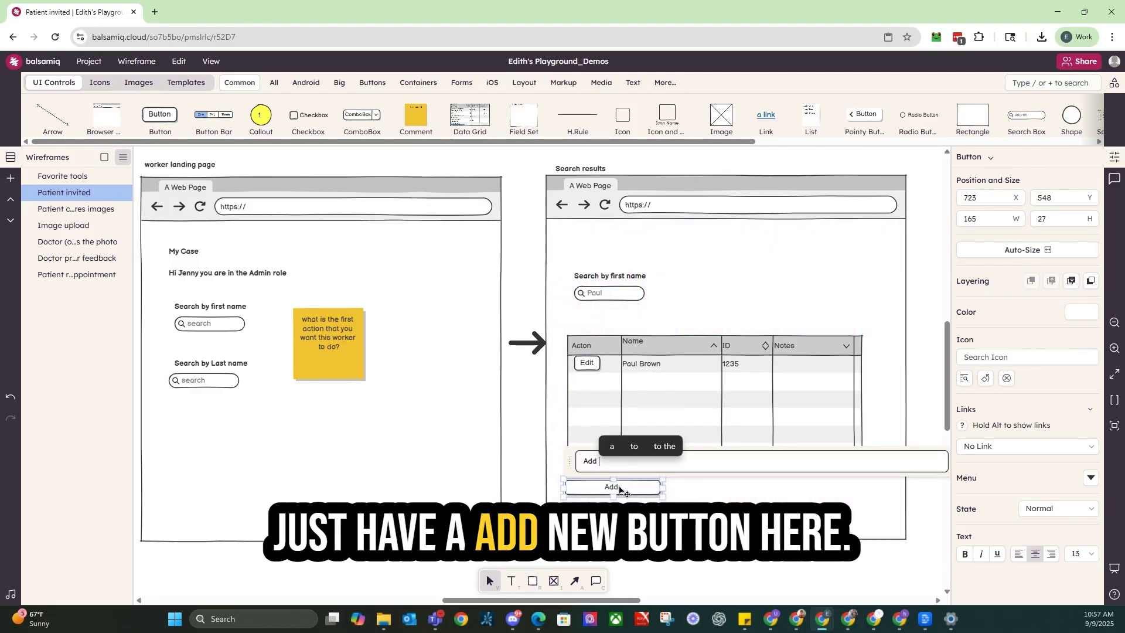
text(nw)
key(BackSpace)
text(ew)
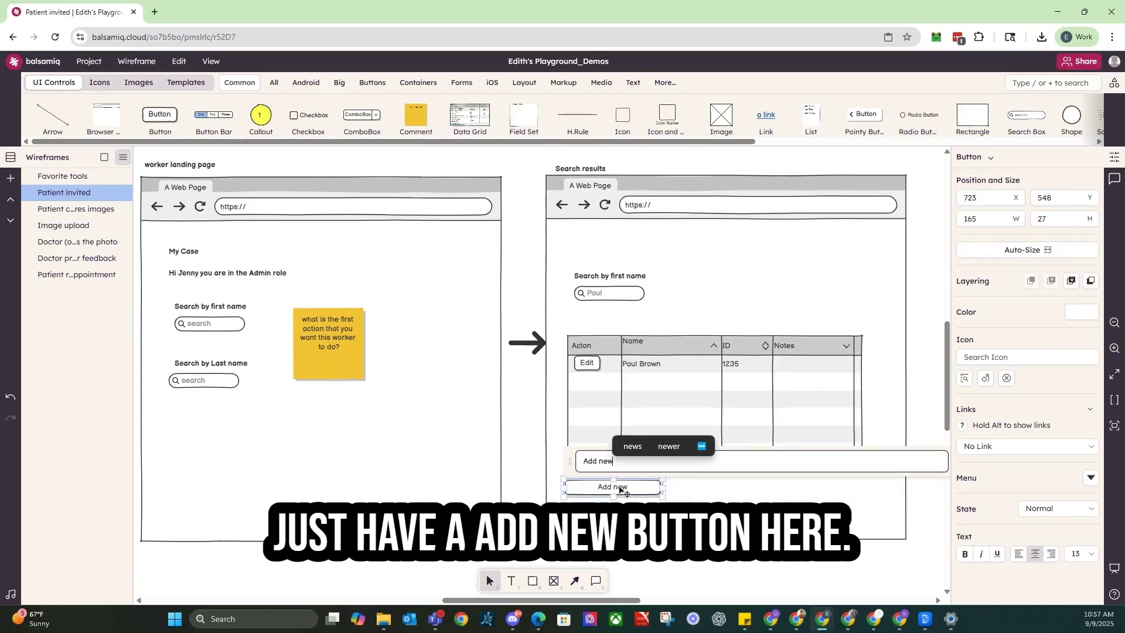
click(743, 296)
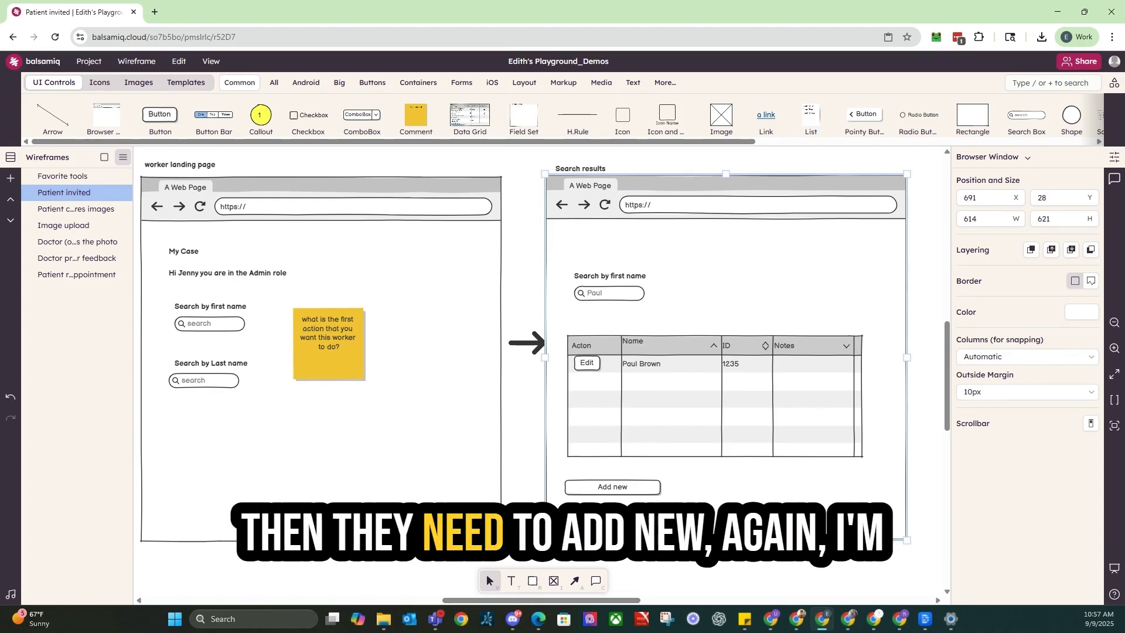
Step: Copy the flow arrow and place the copy beside the Search results window's outer edge at about X 1305, Y 266
drag(546, 600, 611, 599)
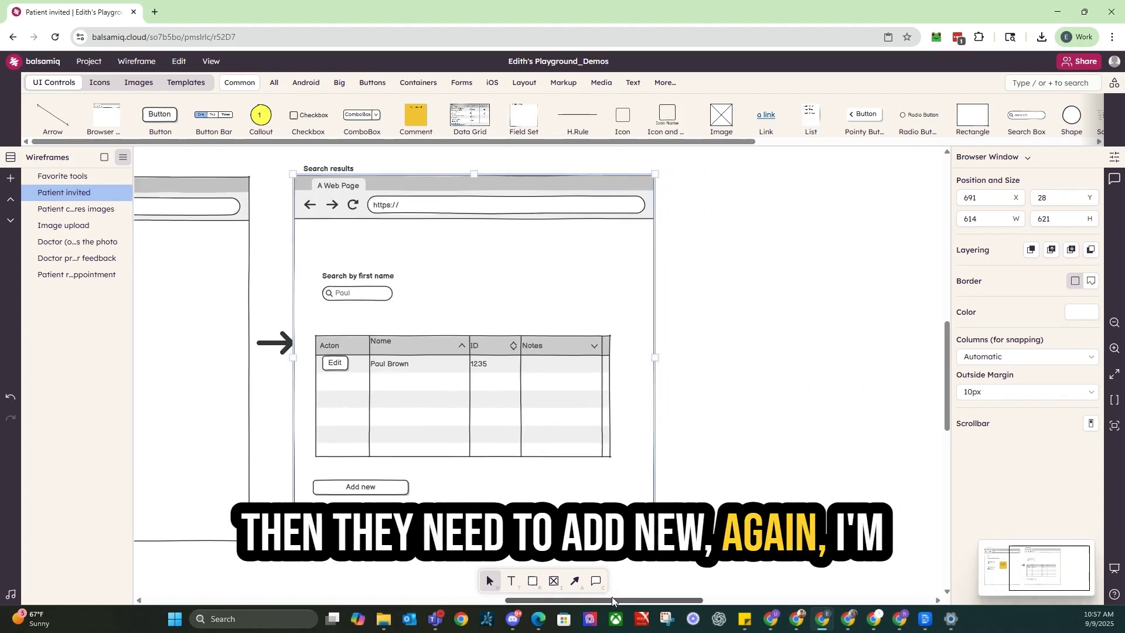
click(269, 346)
drag(270, 346, 661, 330)
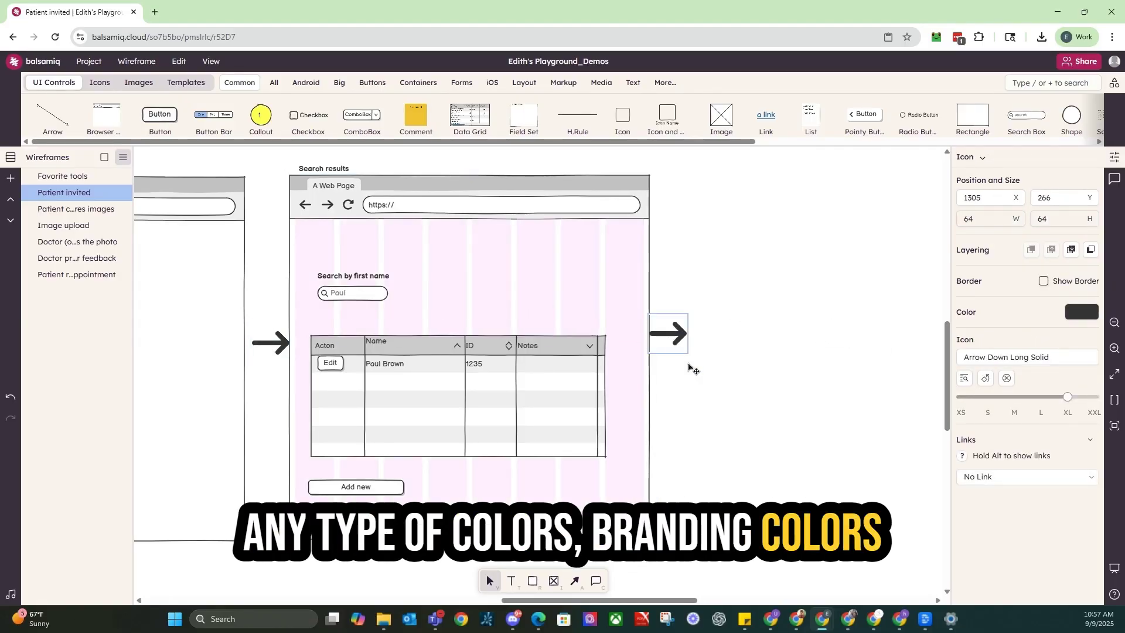
click(734, 425)
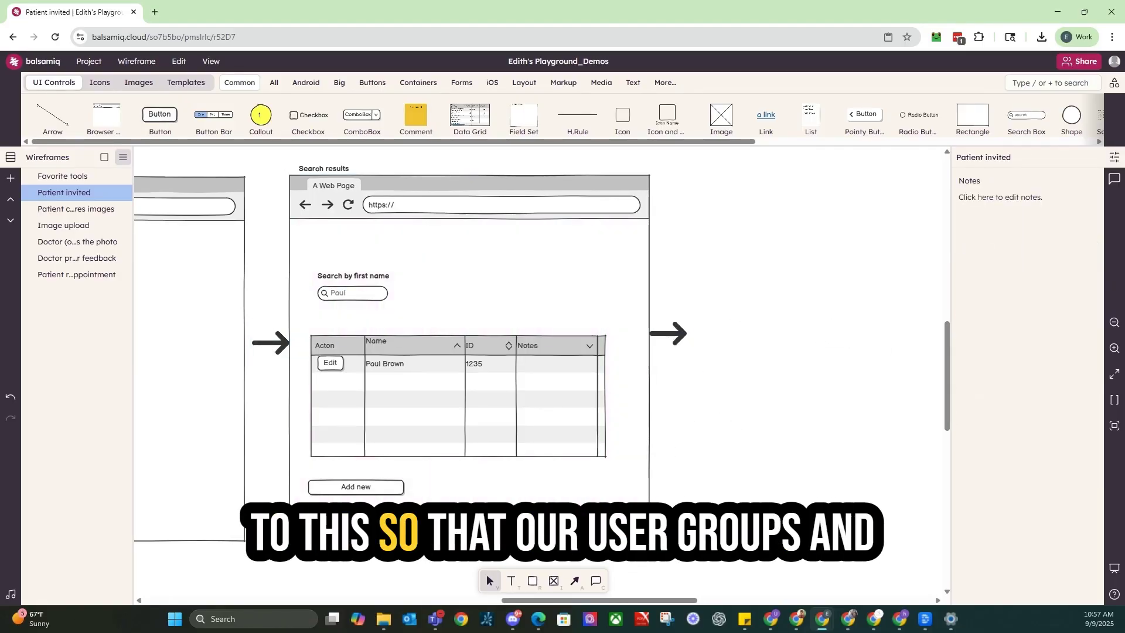
Step: Duplicate the Search results browser window as an empty third window beyond the new arrow, at about X 1369, Y 19
click(469, 252)
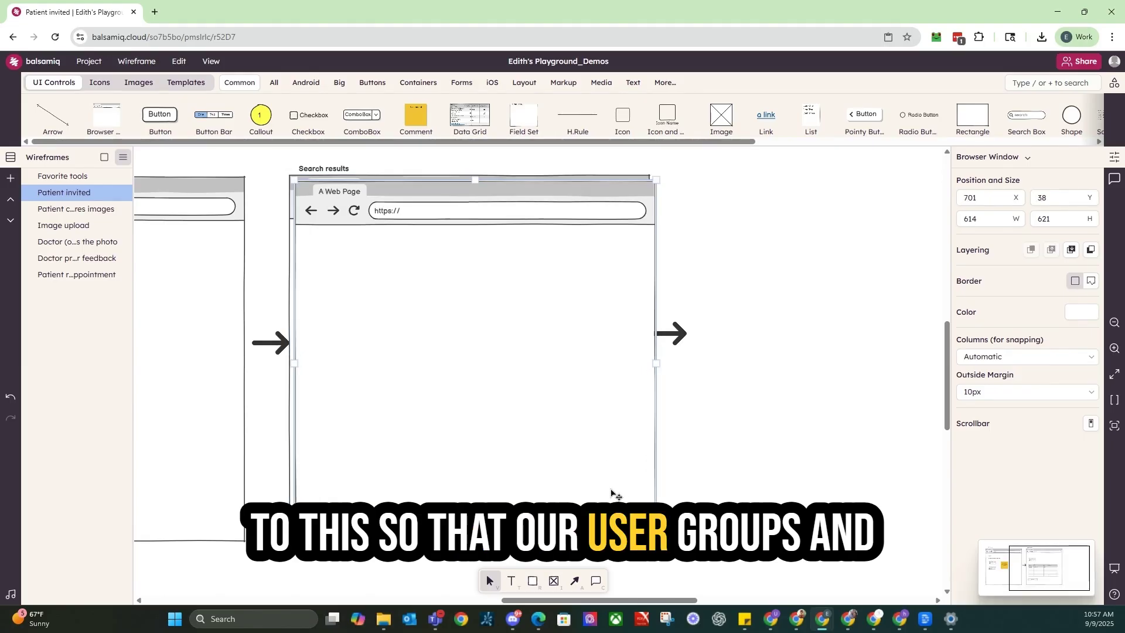
drag(613, 494, 824, 485)
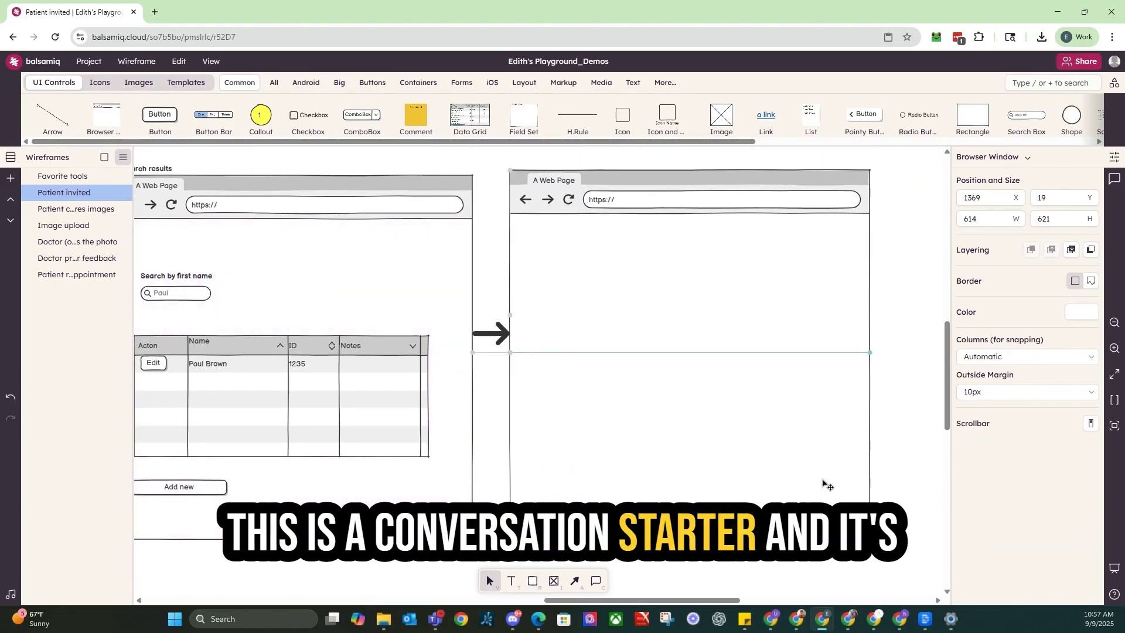
click(484, 492)
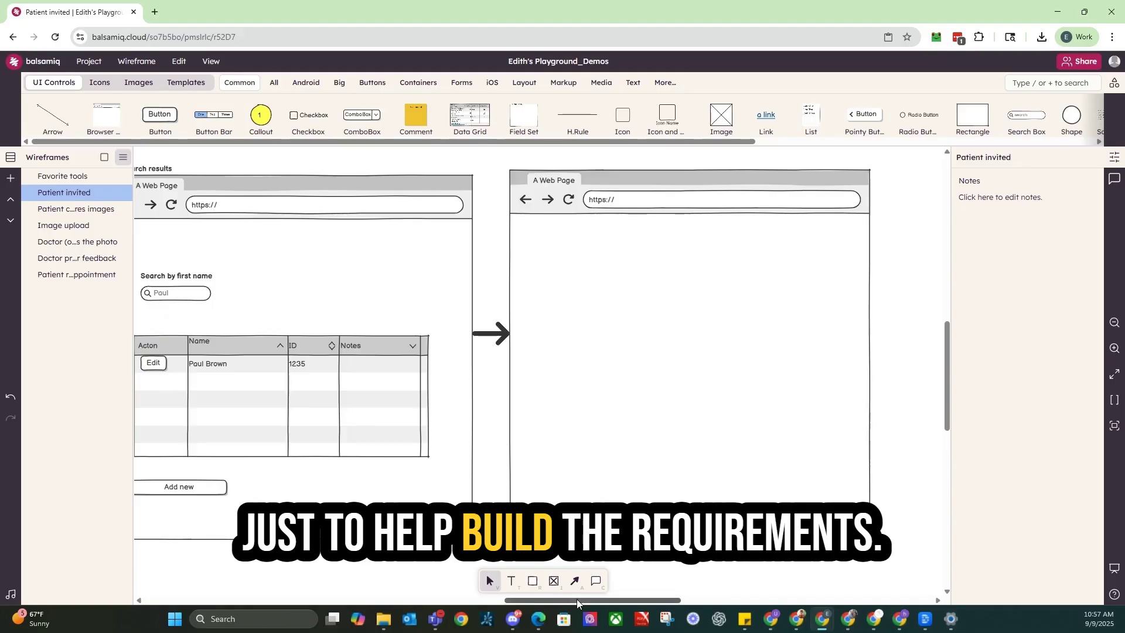
Step: Copy the "Search results" heading and place the copy above the empty third browser window at X 1369, Y 0
mouse_move(576, 599)
mouse_down()
mouse_move(554, 599)
mouse_move(564, 599)
mouse_up()
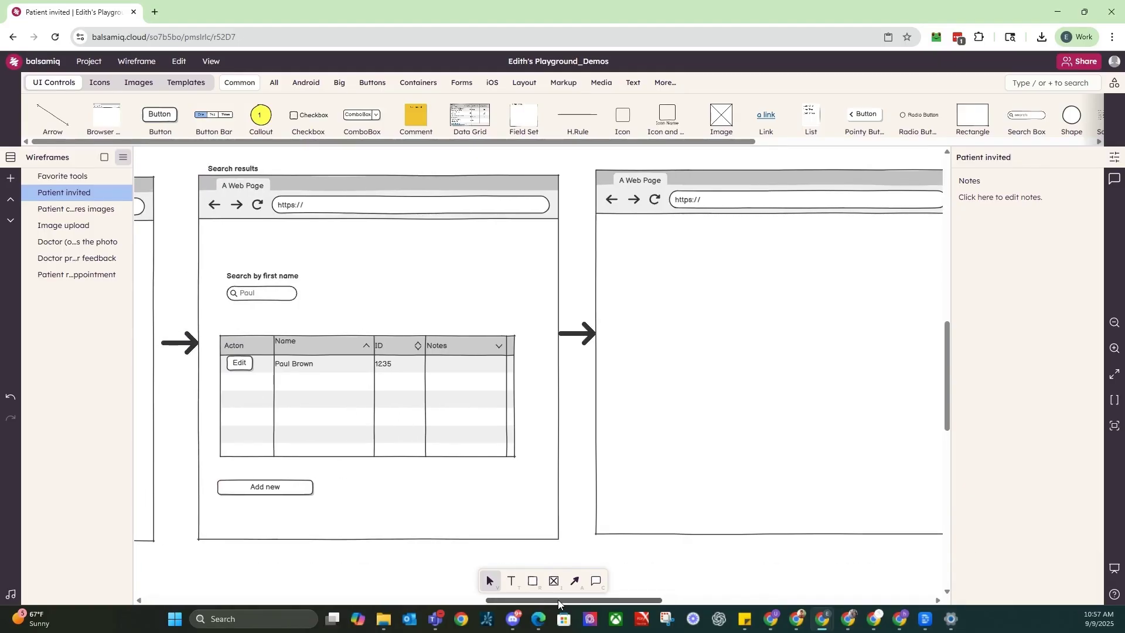
click(240, 172)
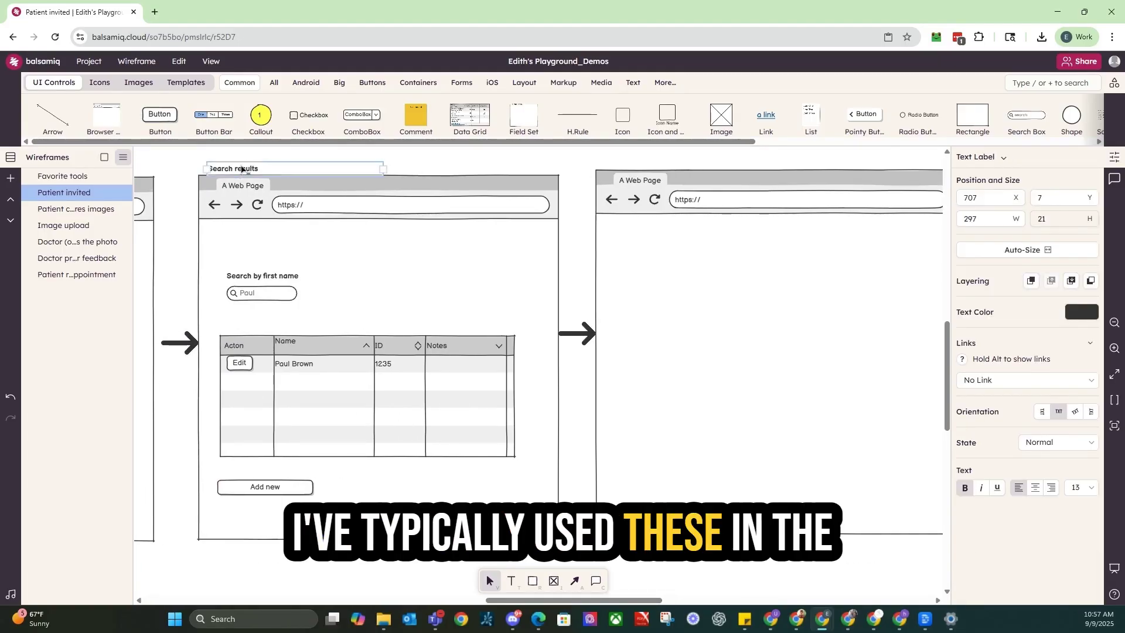
drag(246, 170, 640, 169)
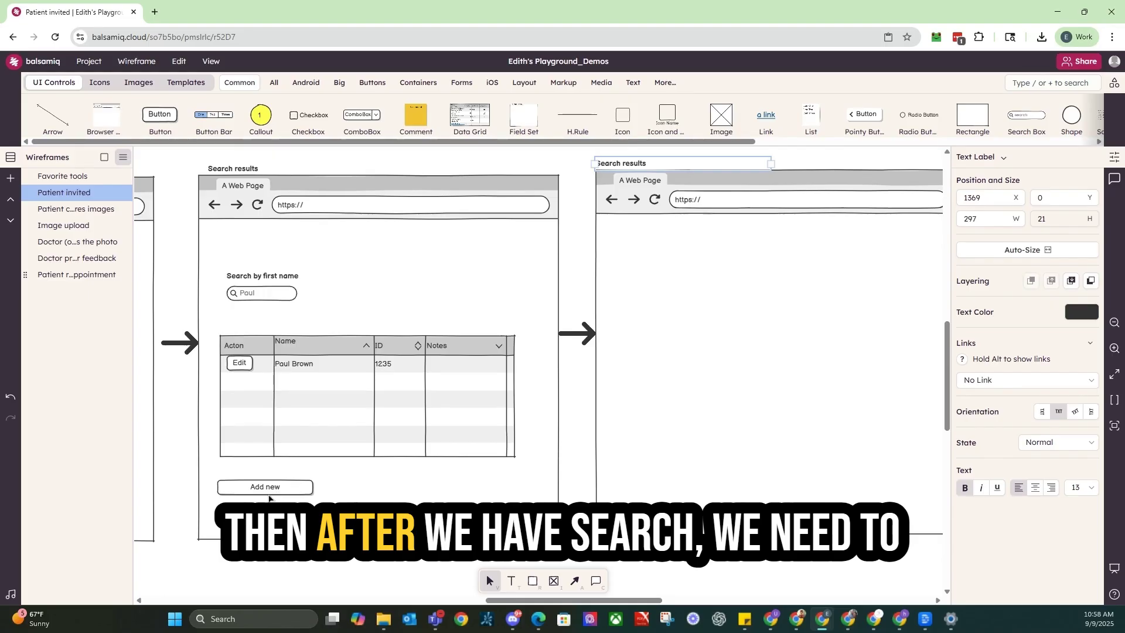
Step: Change the heading above the third browser window to "Add new"
double_click(632, 164)
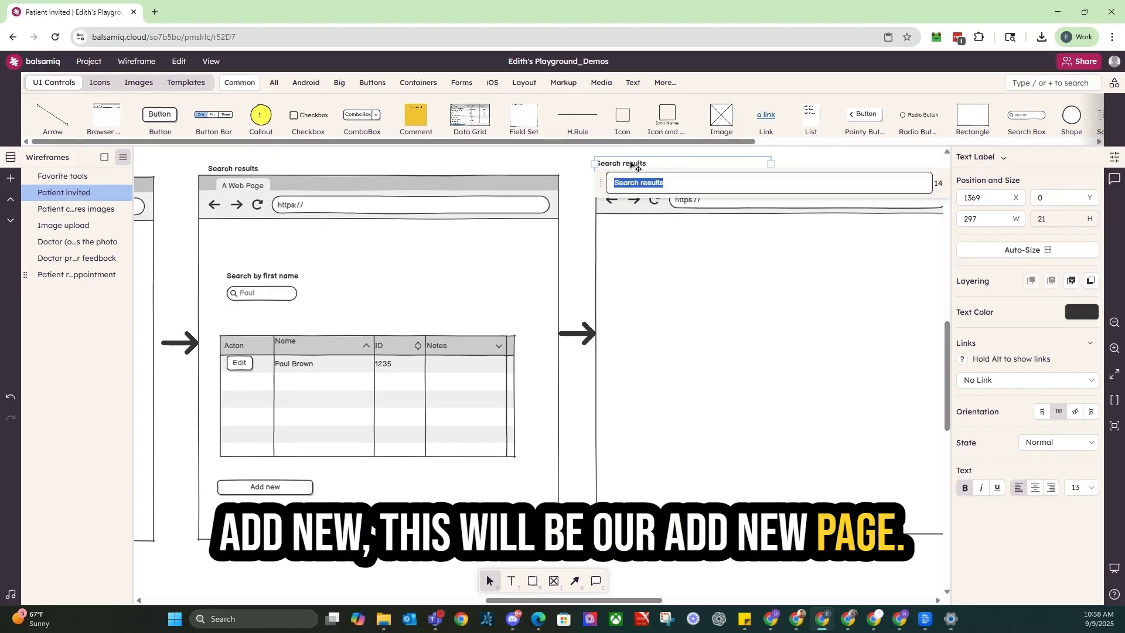
key(Escape)
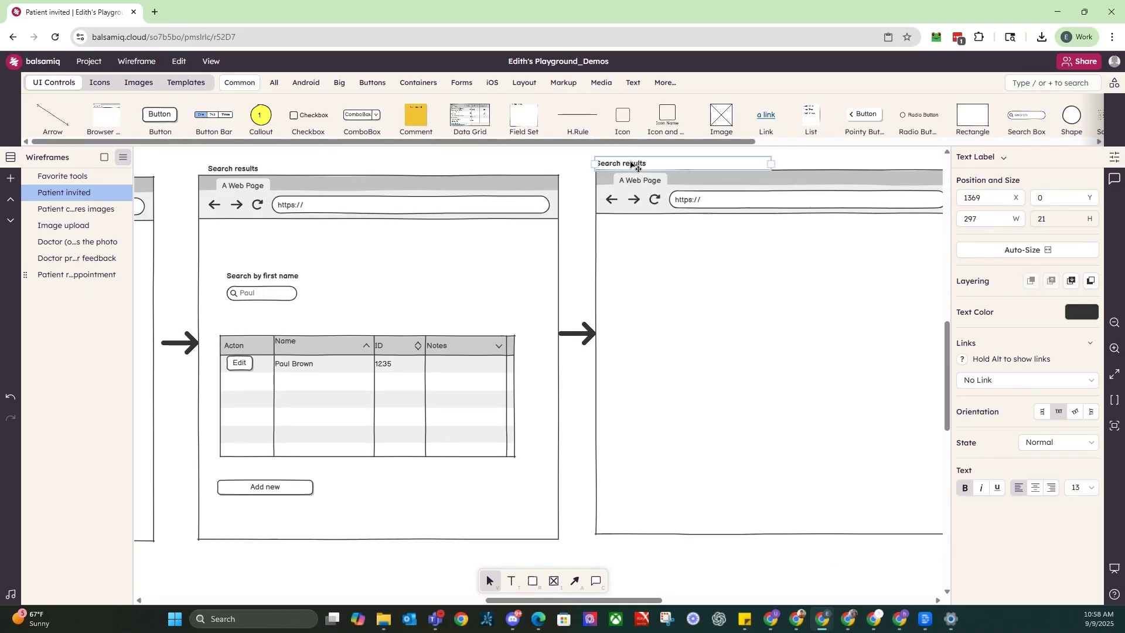
double_click(640, 164)
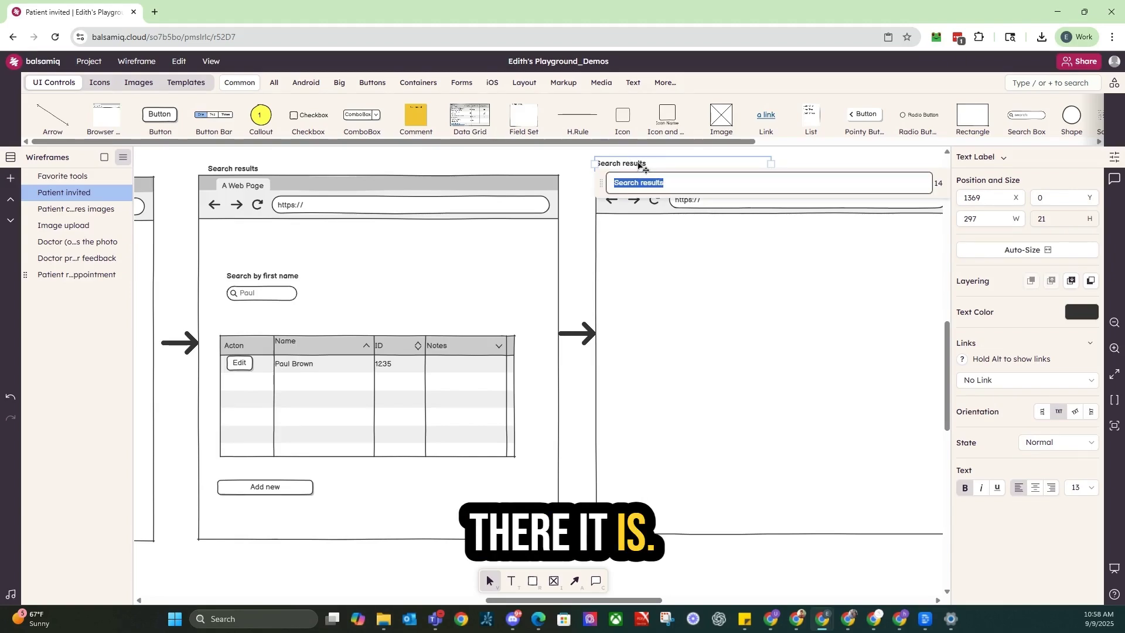
text(Ad)
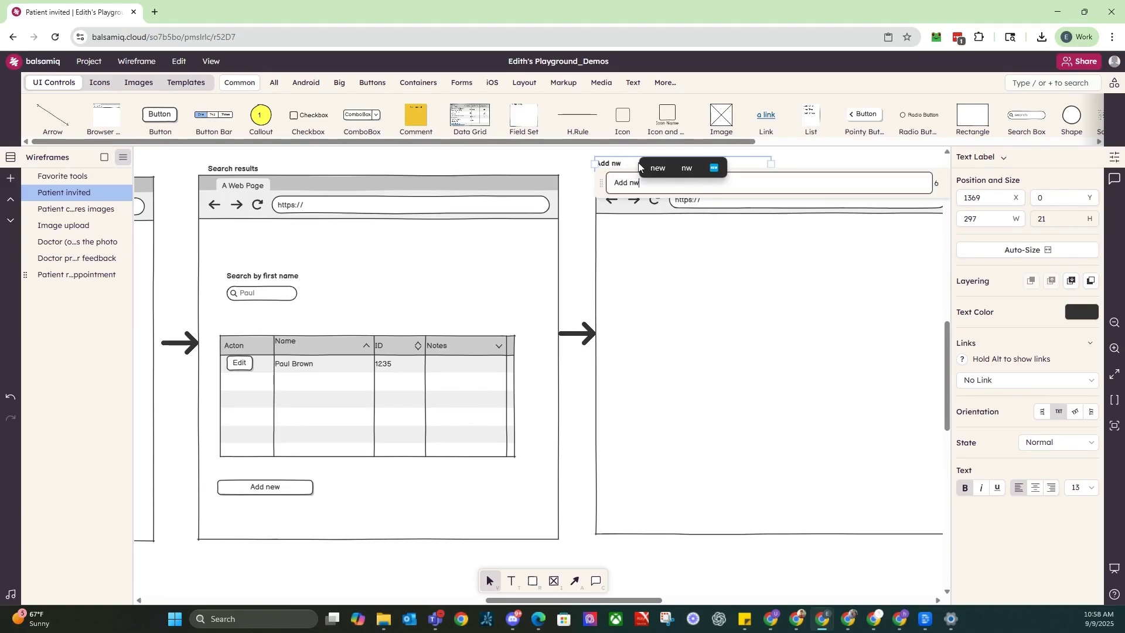
text(d new)
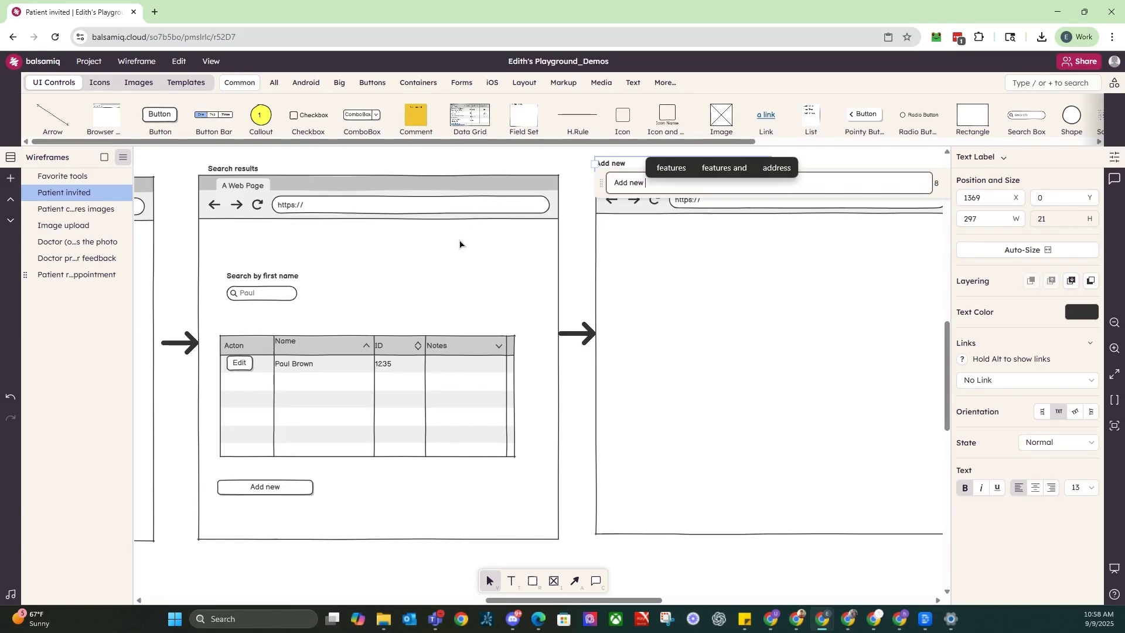
click(507, 269)
click(673, 164)
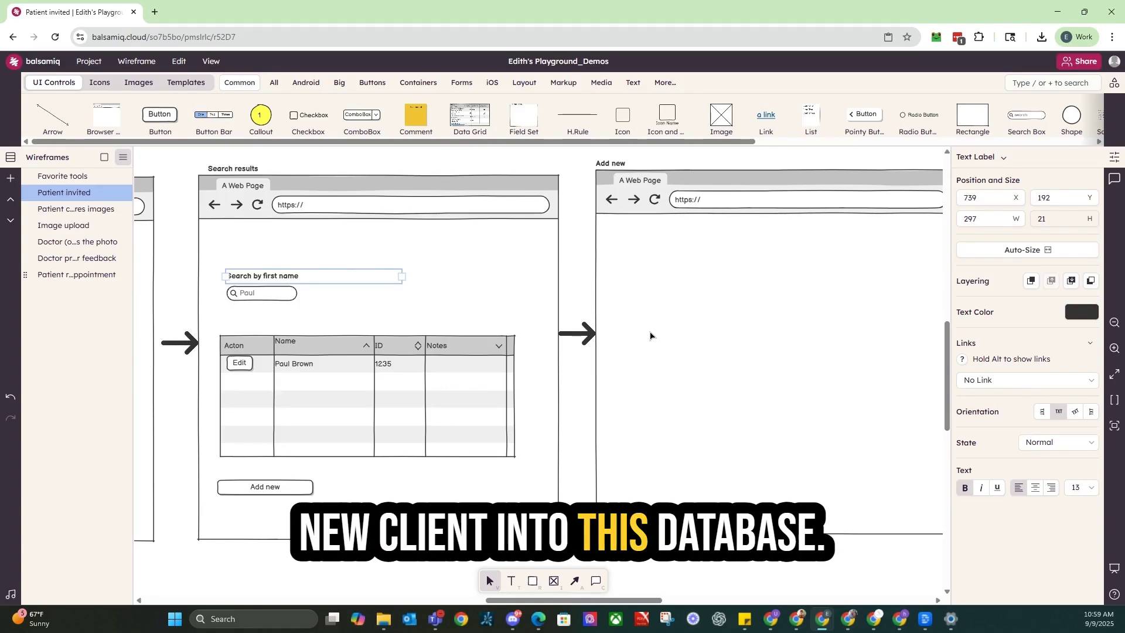
Step: Add a Text Input with a Text Label above it in the empty Add new window, widening the input to about 181
click(1042, 82)
text(inpu)
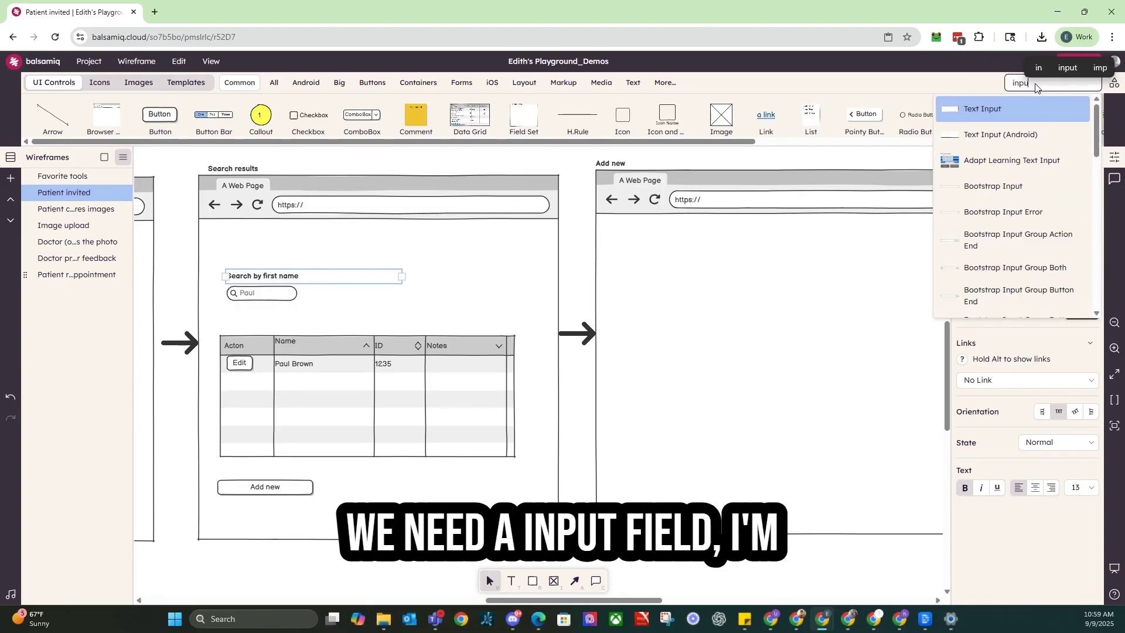
key(Return)
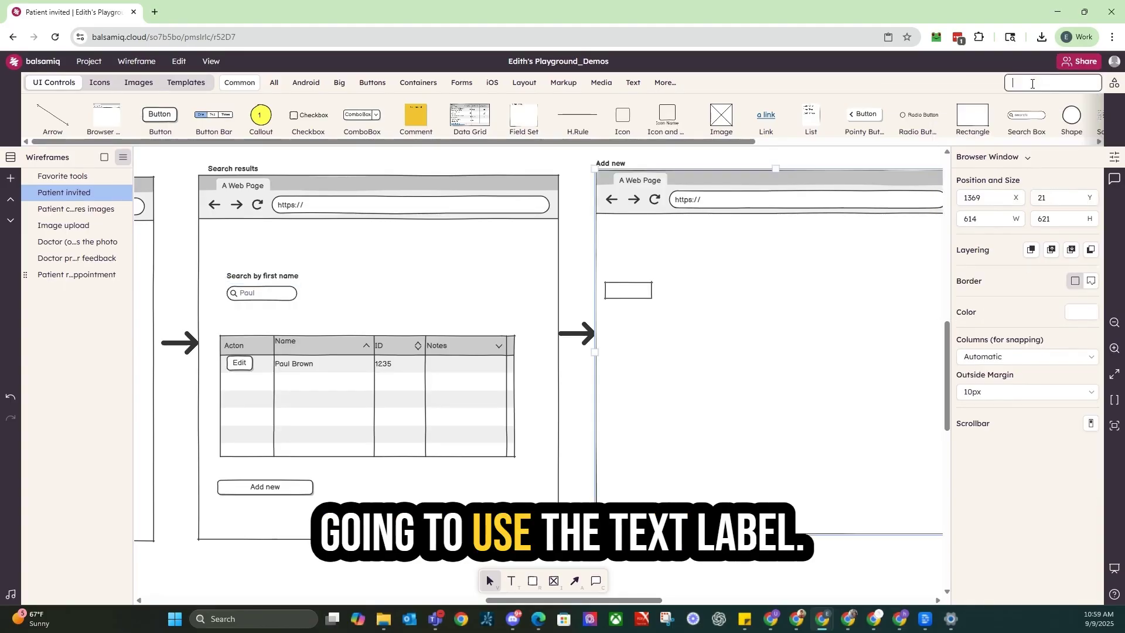
text(tex)
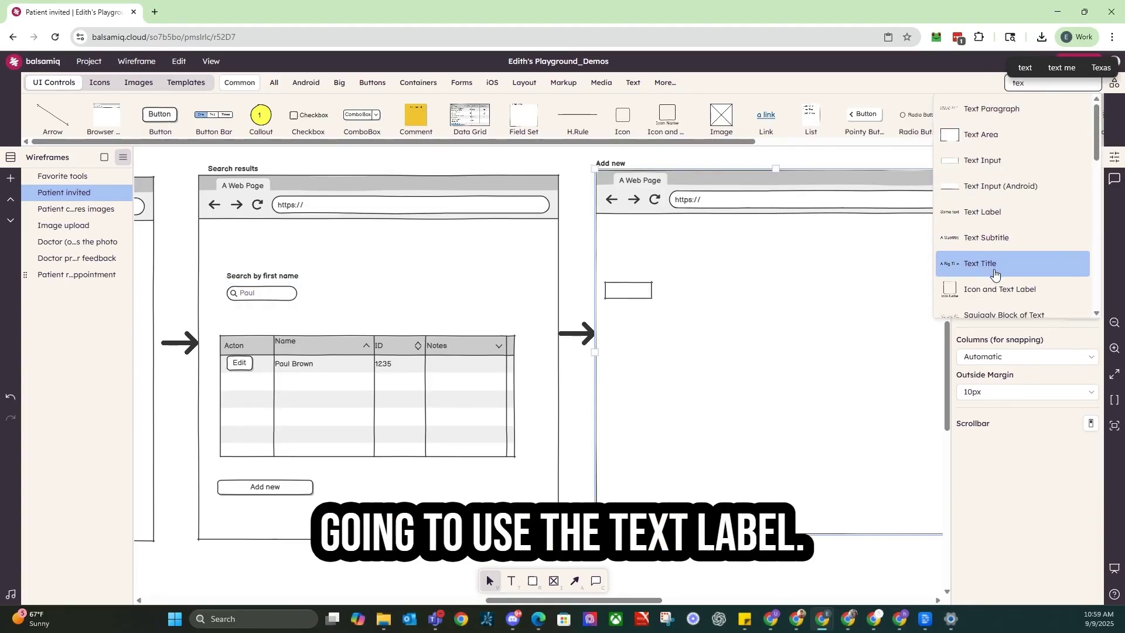
click(982, 212)
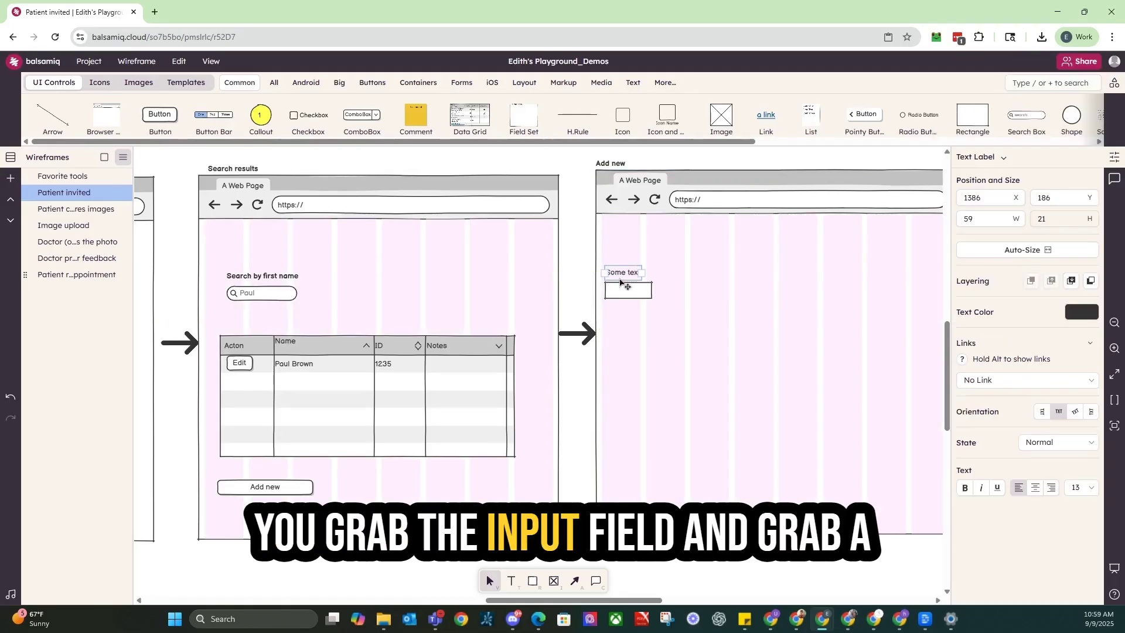
click(649, 291)
drag(653, 291, 712, 291)
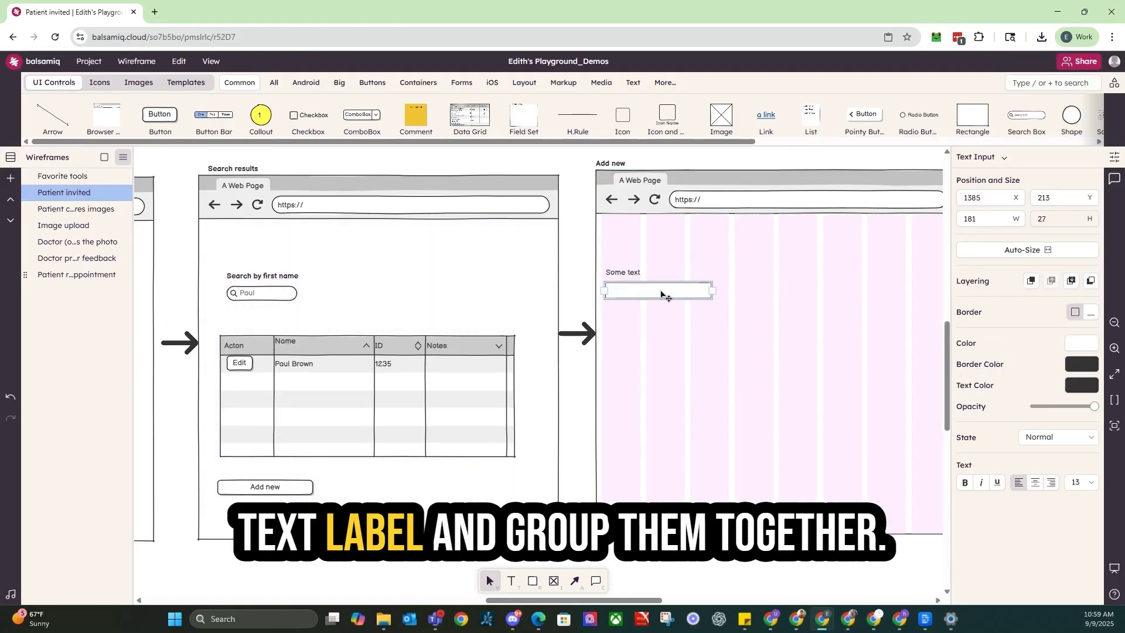
Step: Group the text input with its label and move the group to about X 1398, Y 186
click(622, 272)
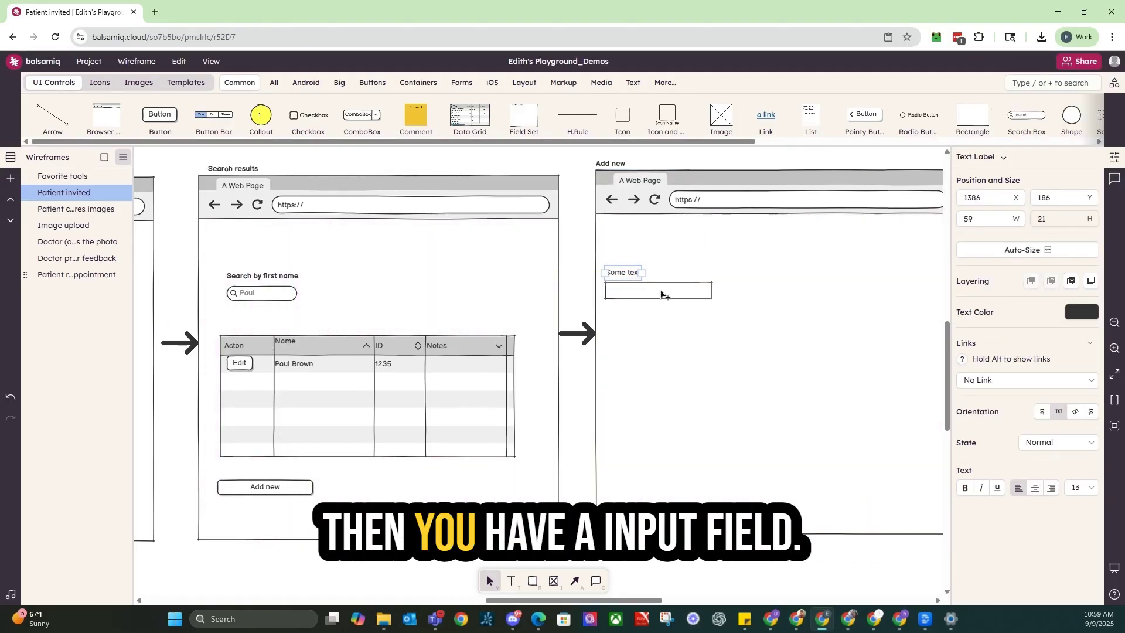
click(666, 304)
click(661, 292)
shift+click(624, 272)
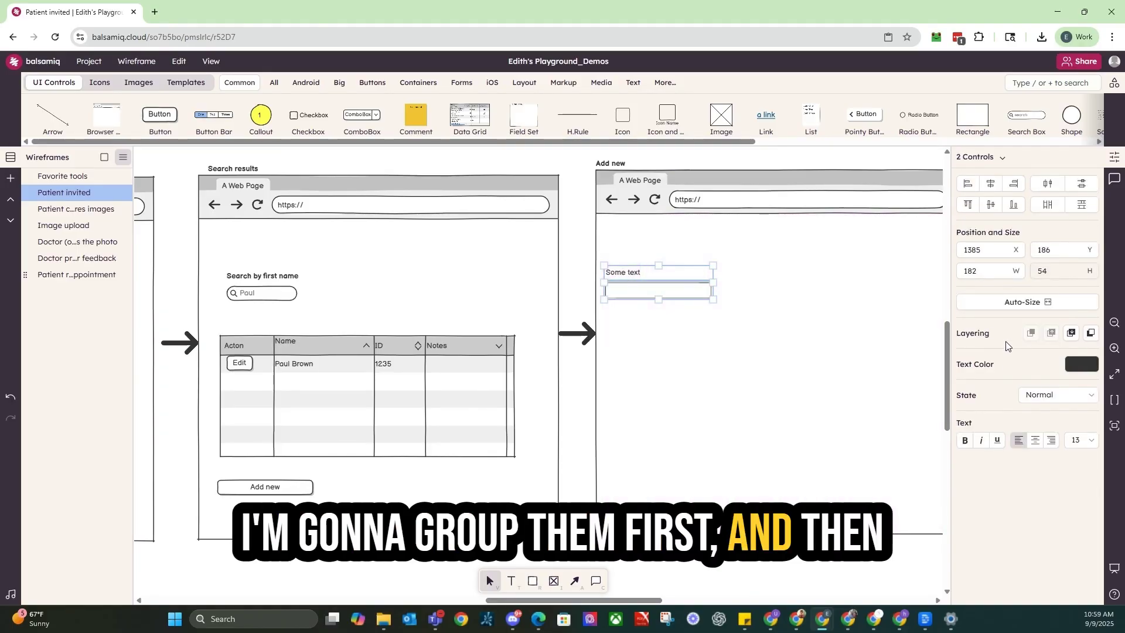
right_click(624, 290)
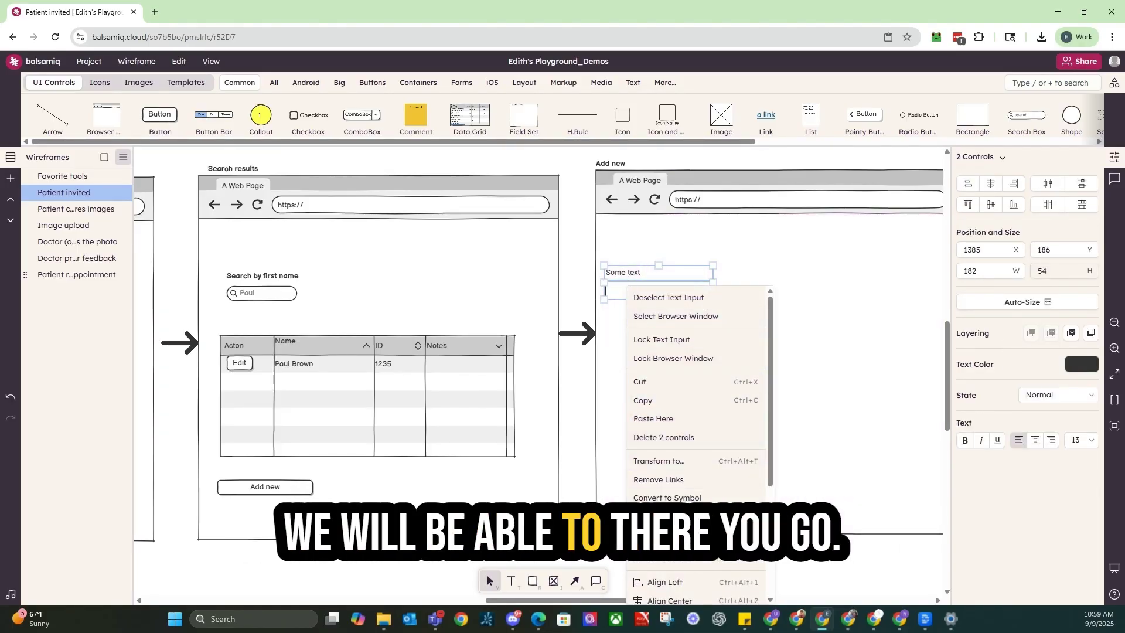
click(662, 516)
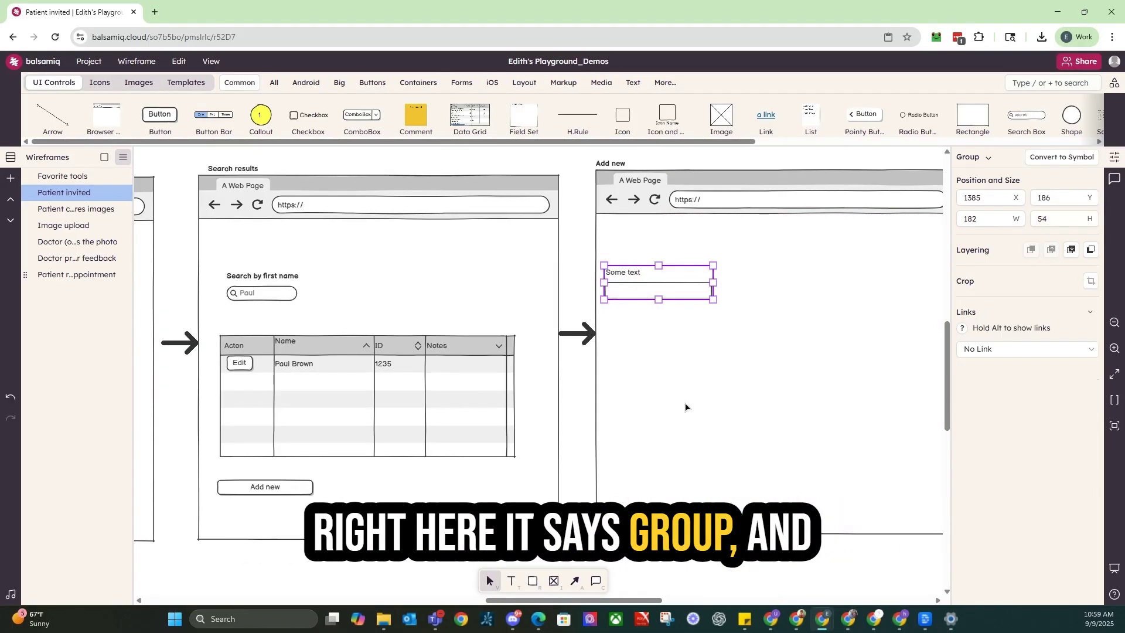
click(660, 304)
mouse_move(636, 290)
mouse_down()
mouse_move(660, 289)
mouse_move(643, 293)
mouse_up()
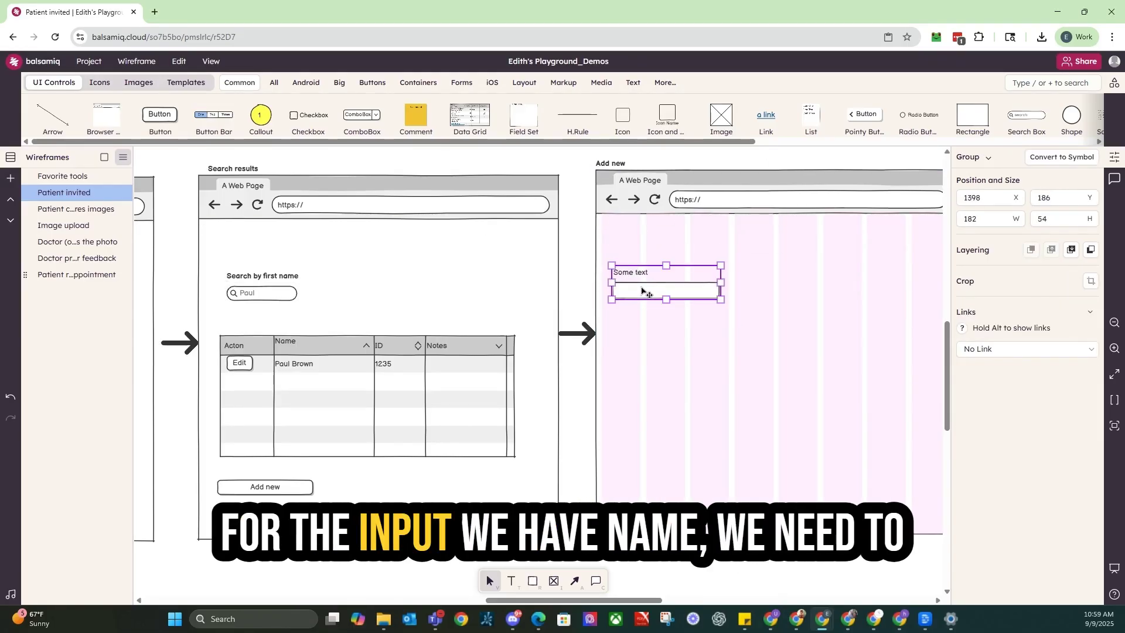
Step: Change the label inside the grouped input field to "First name" and leave the group's editing mode
double_click(639, 277)
double_click(638, 276)
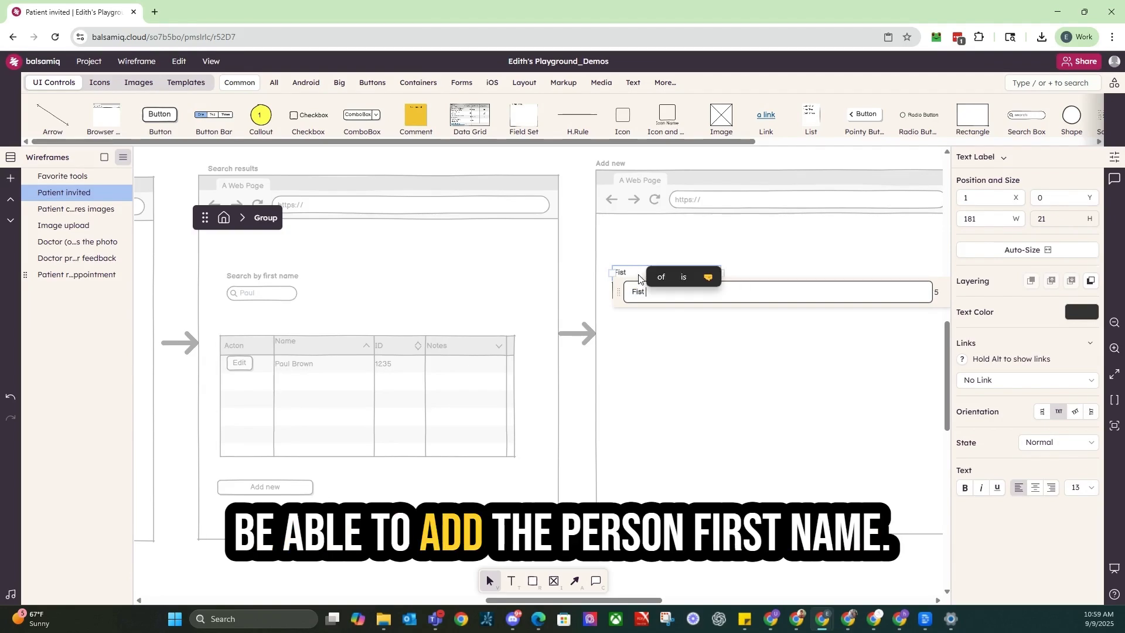
text(Fi)
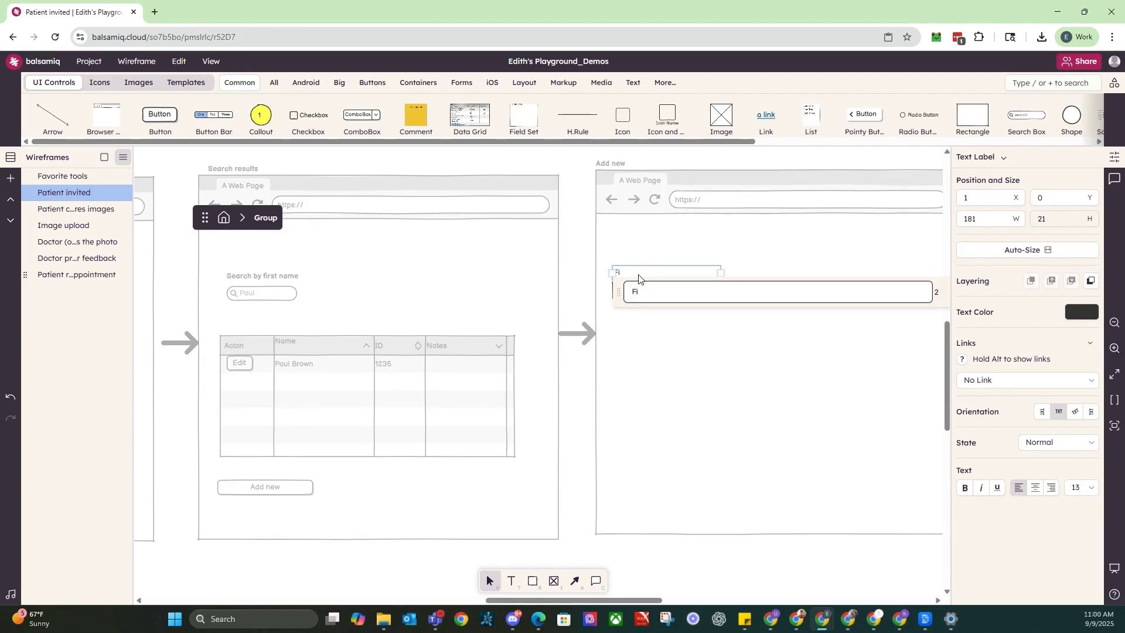
text(rst na)
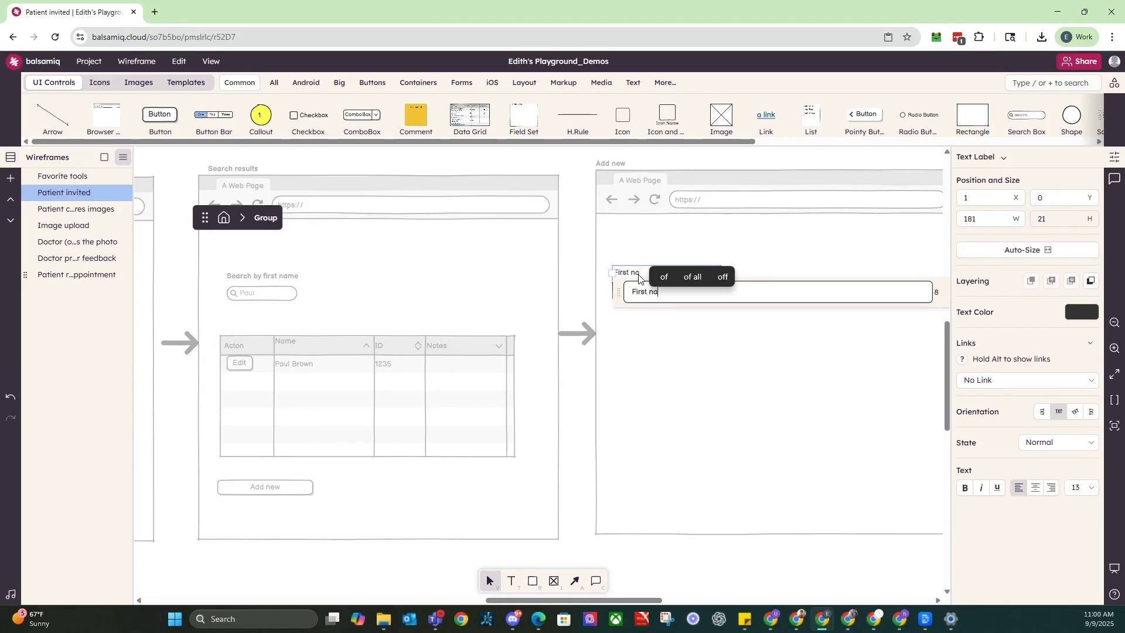
text(me)
click(653, 391)
click(661, 290)
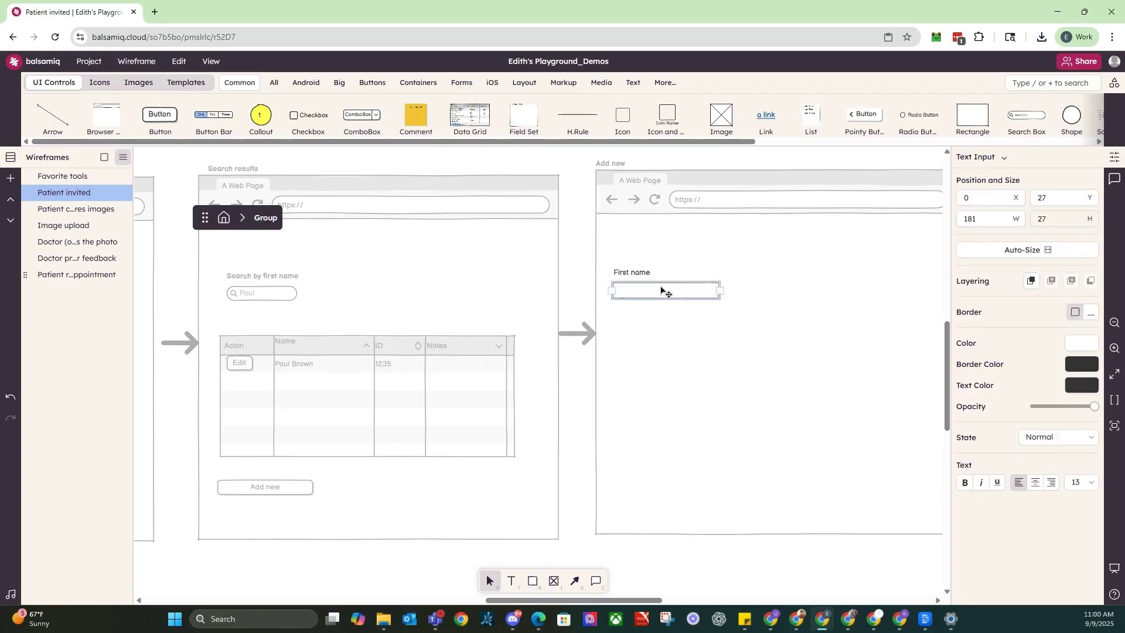
click(658, 275)
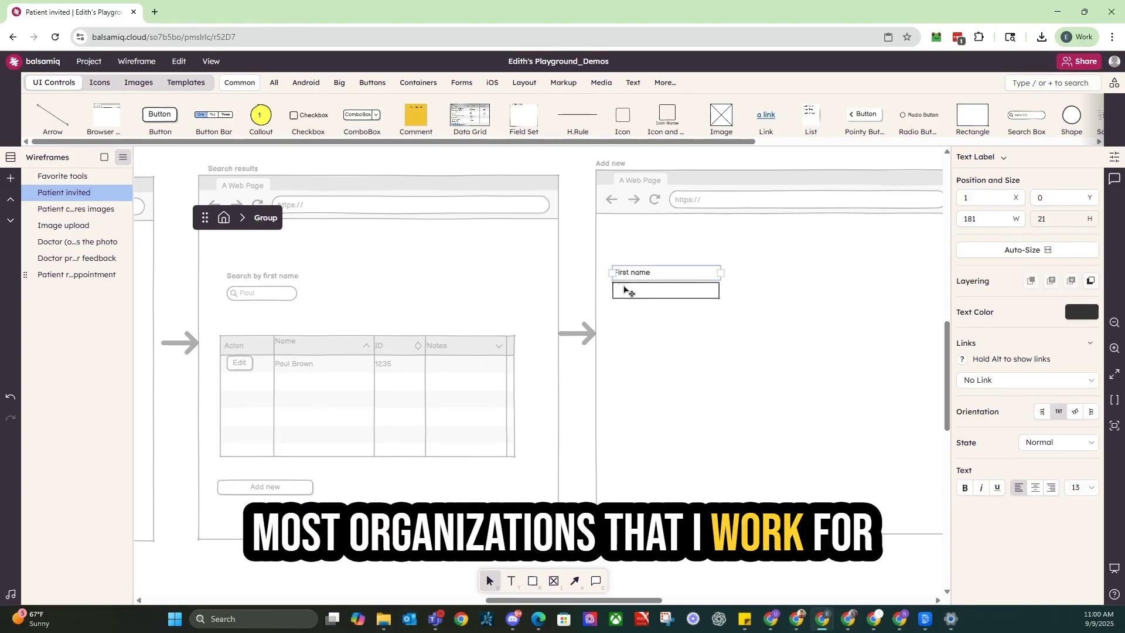
click(661, 315)
click(658, 300)
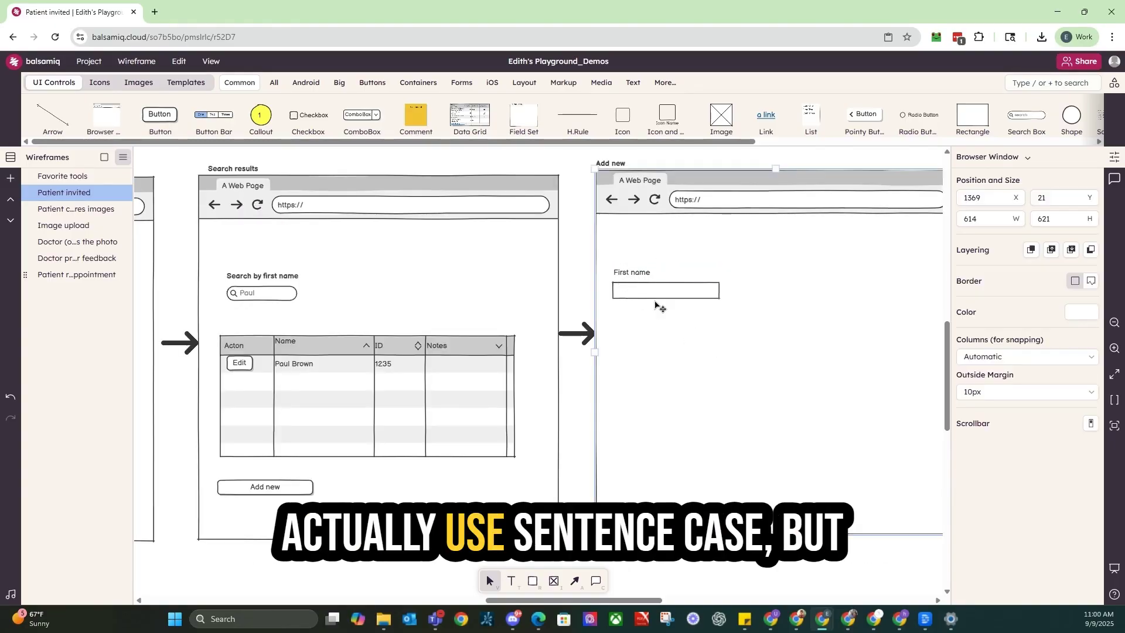
Step: Copy the First name field group and place the copy below it at about X 1397, Y 278
click(645, 287)
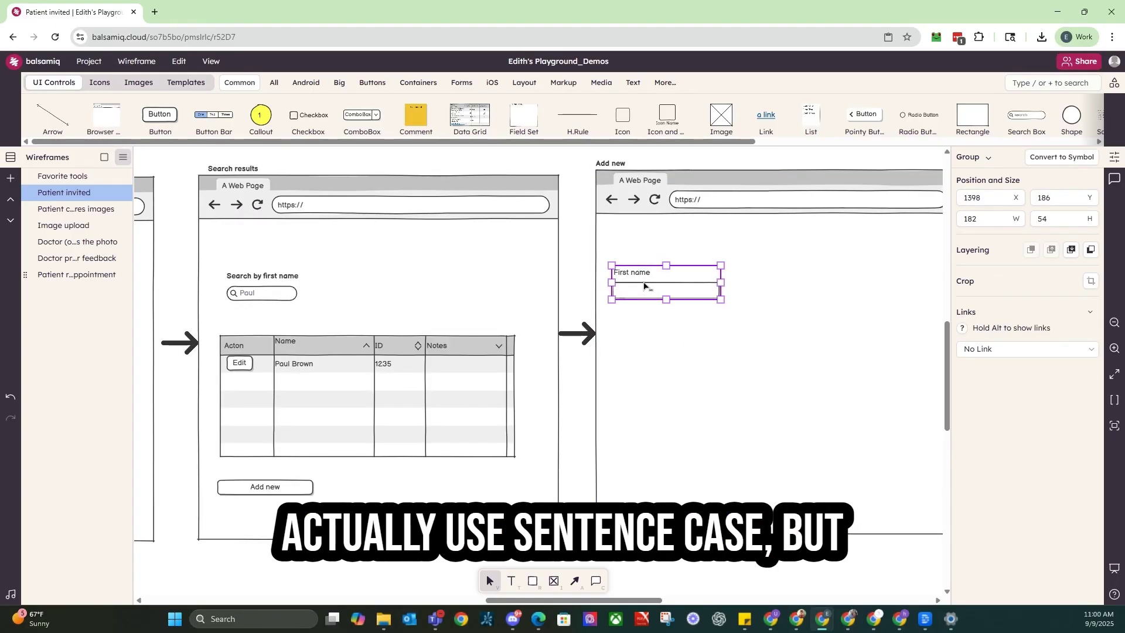
drag(644, 285, 645, 341)
drag(619, 341, 634, 338)
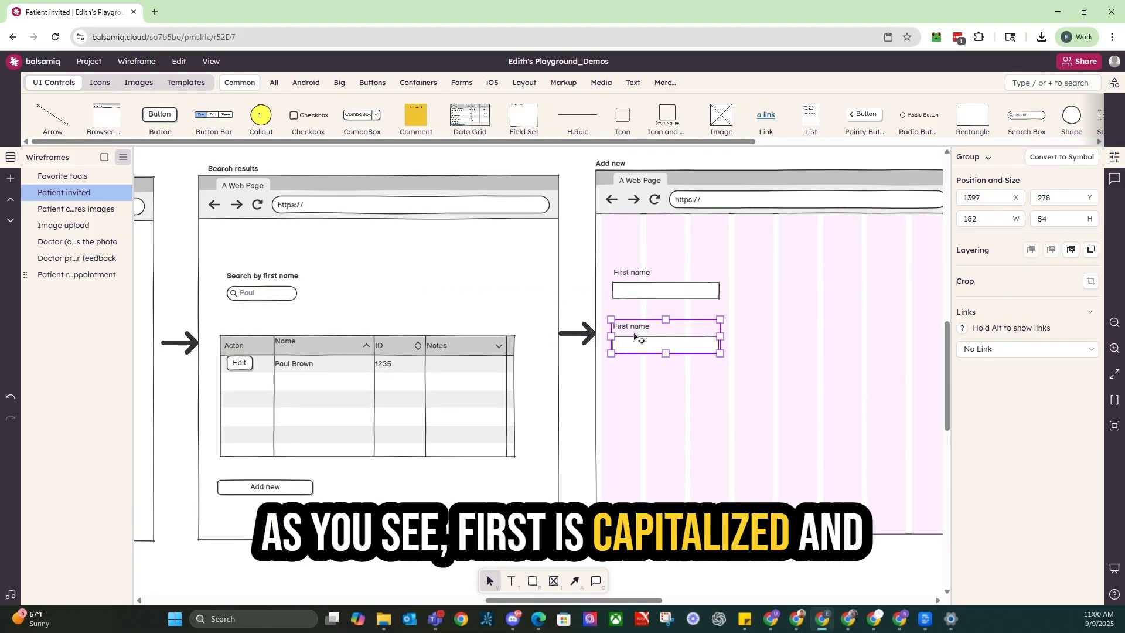
Step: Change the label of the second field group to "Last name"
double_click(635, 326)
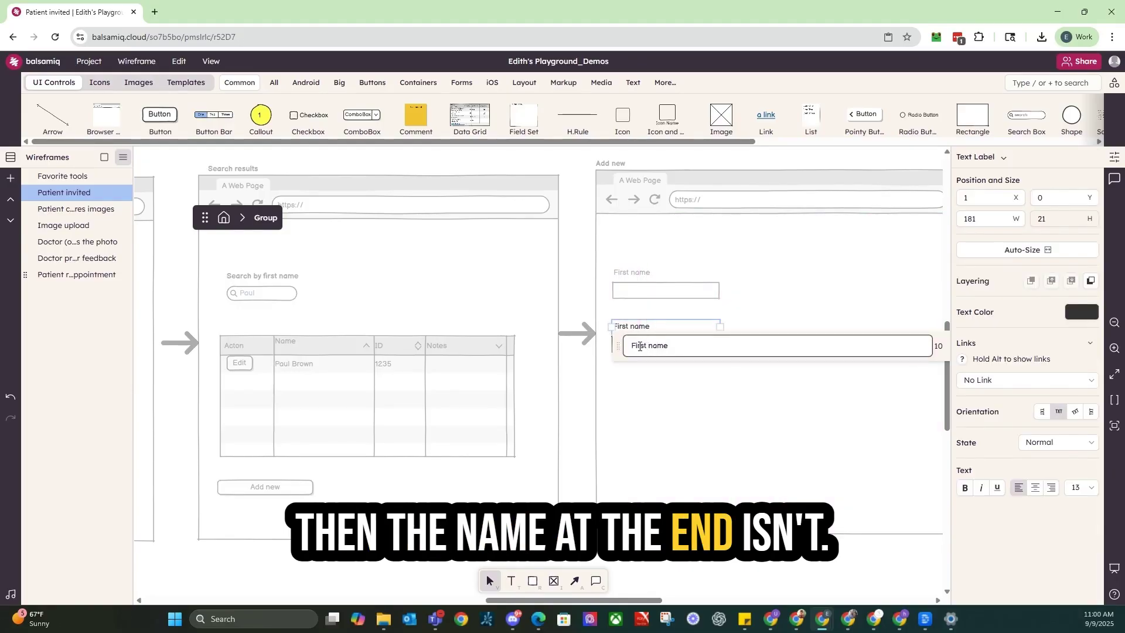
double_click(635, 346)
text(S)
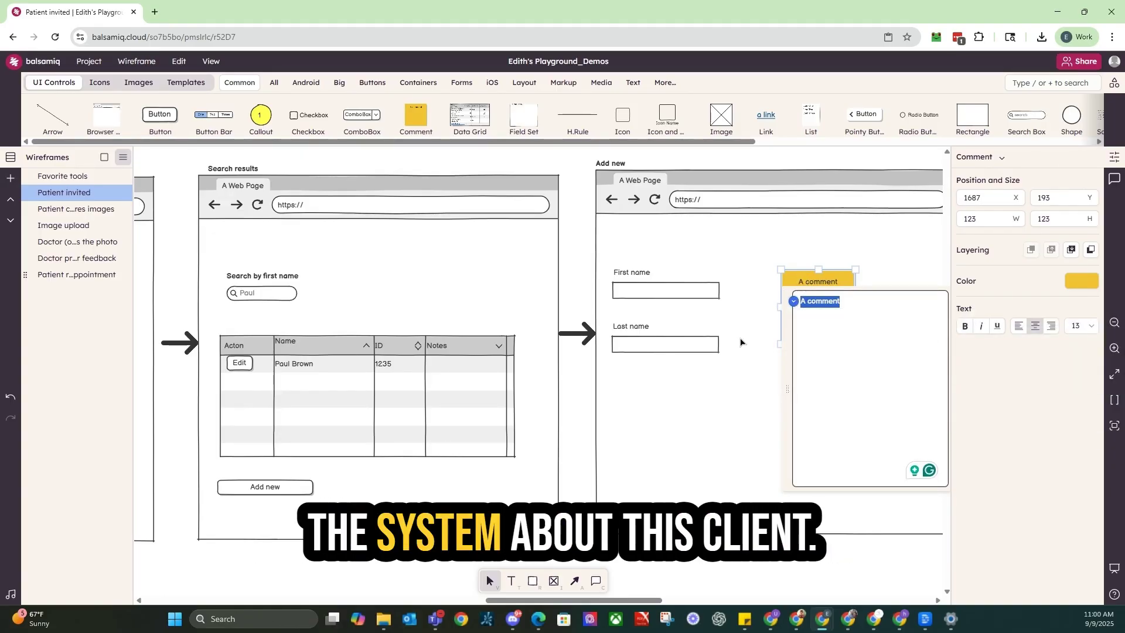
Step: Write "what other items are needed for add" in the yellow comment beside the name fields
text(what ot)
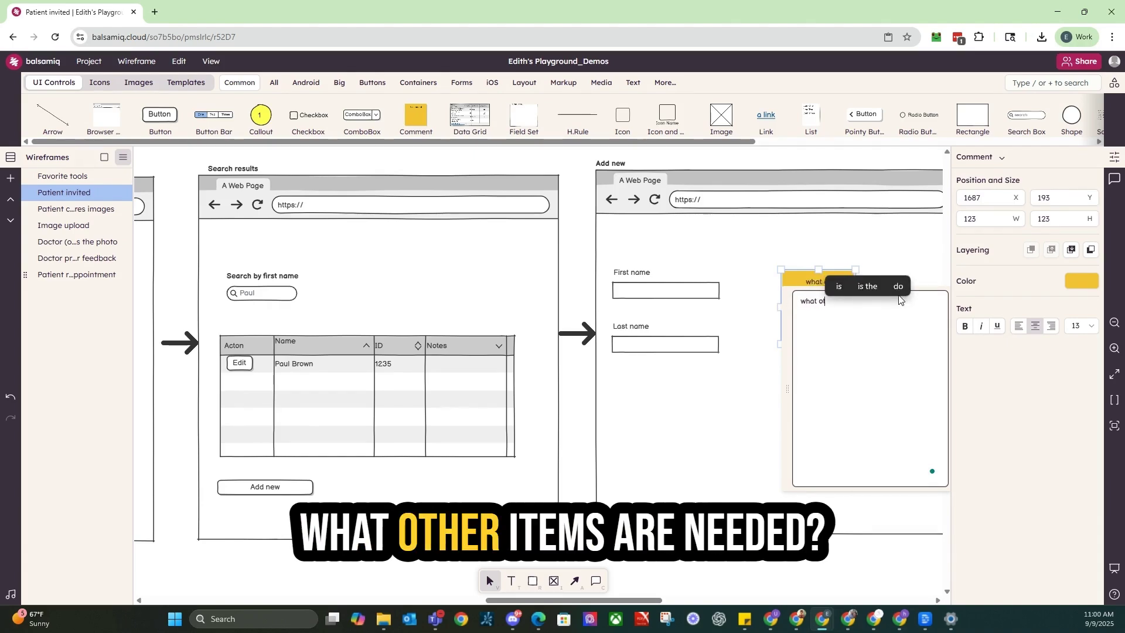
text(her items are nee)
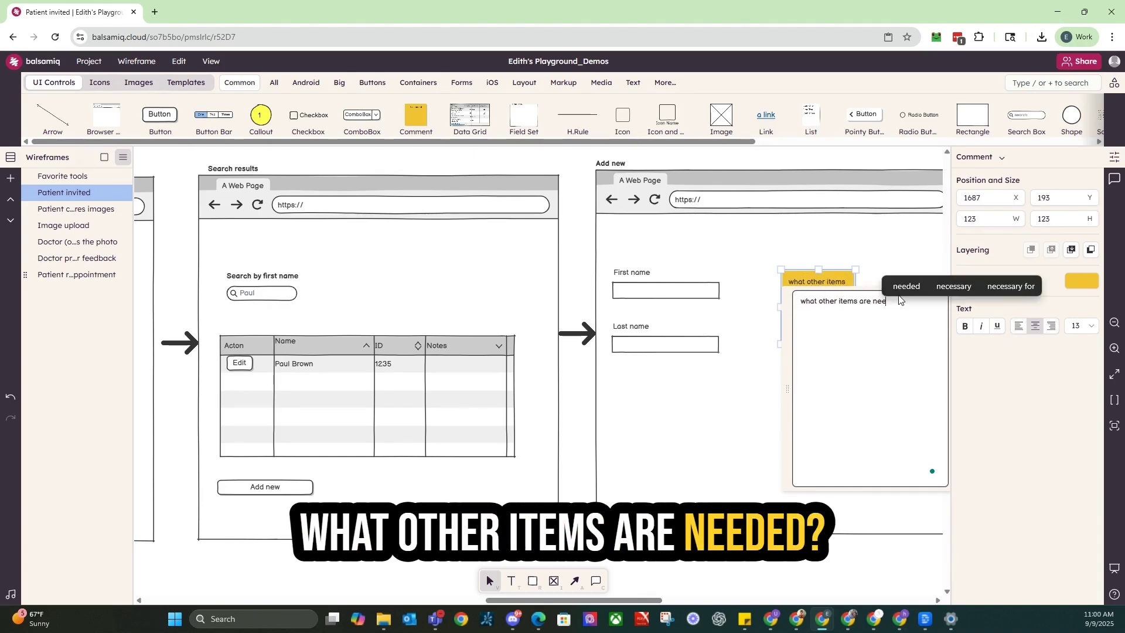
text(ded for ad)
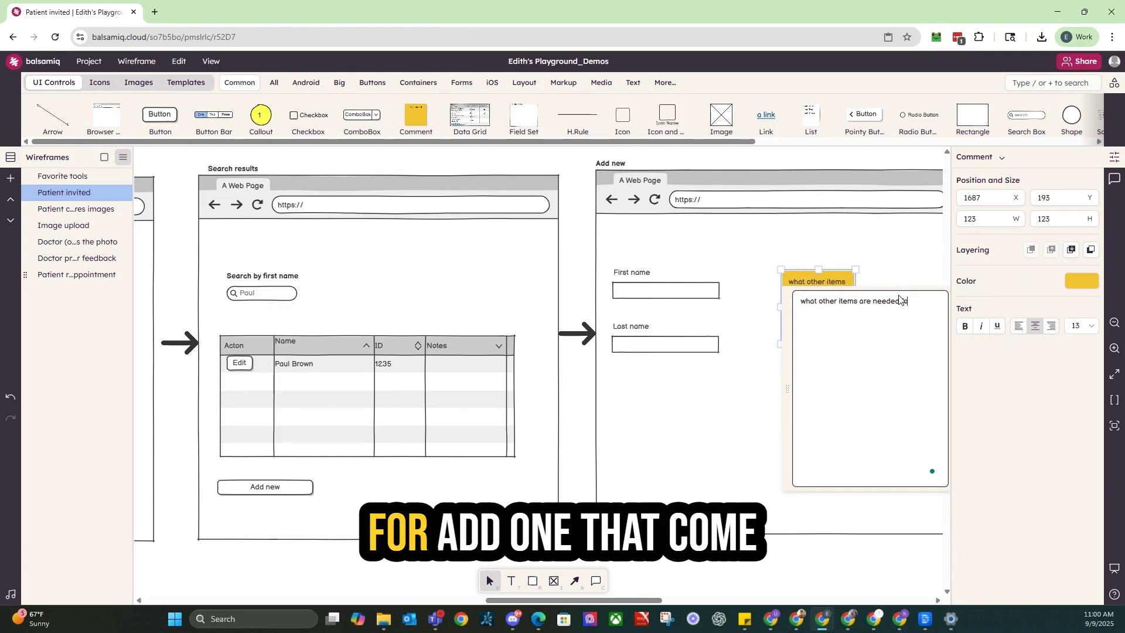
text(d)
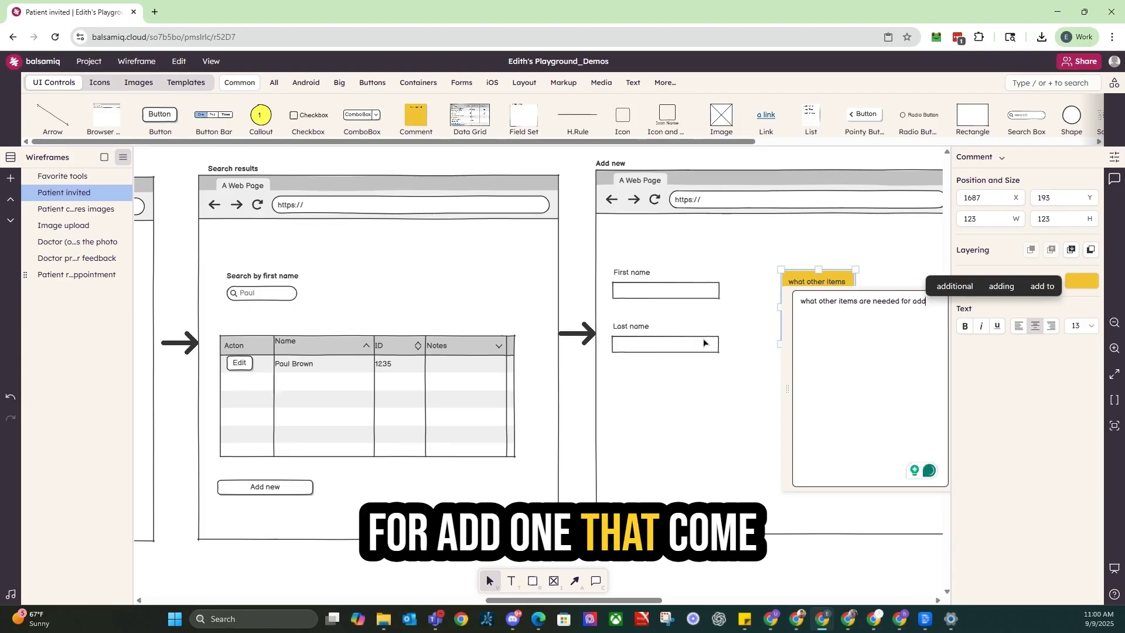
click(638, 328)
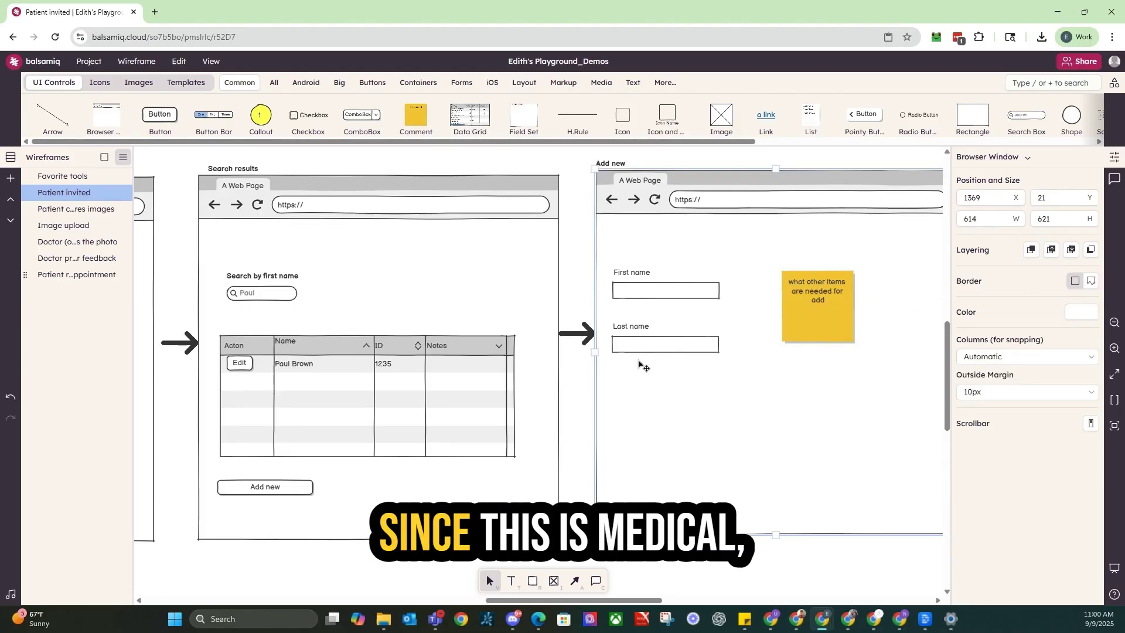
Step: Copy the Last name field group directly below it on the Add new page and change the copy's label to "SSN"
click(641, 329)
drag(641, 328, 644, 392)
double_click(637, 377)
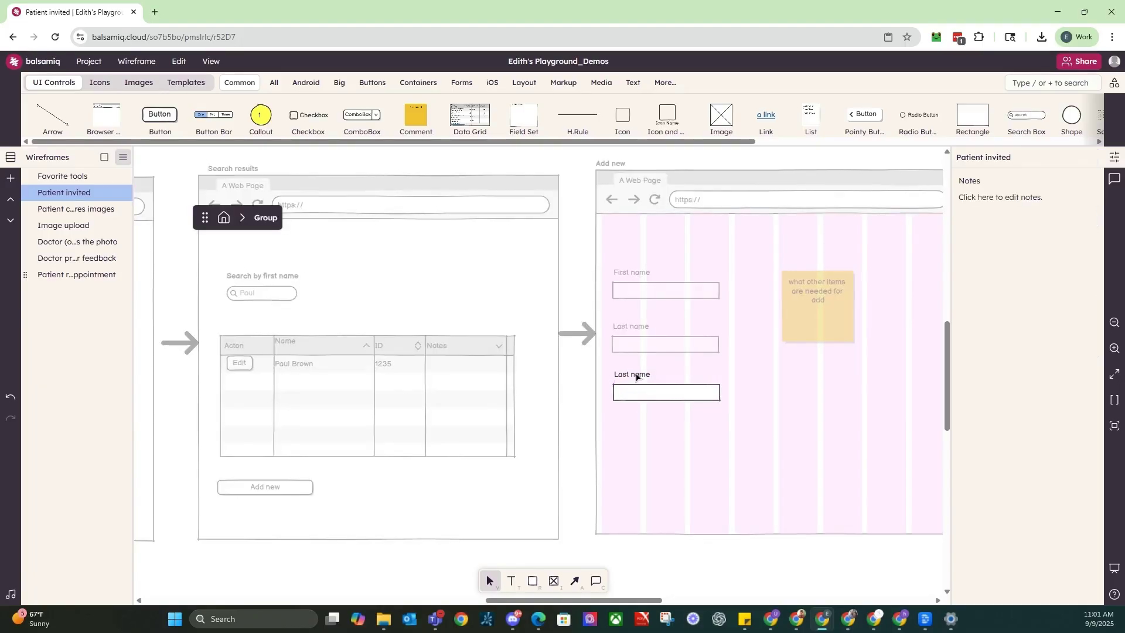
double_click(636, 376)
text(S)
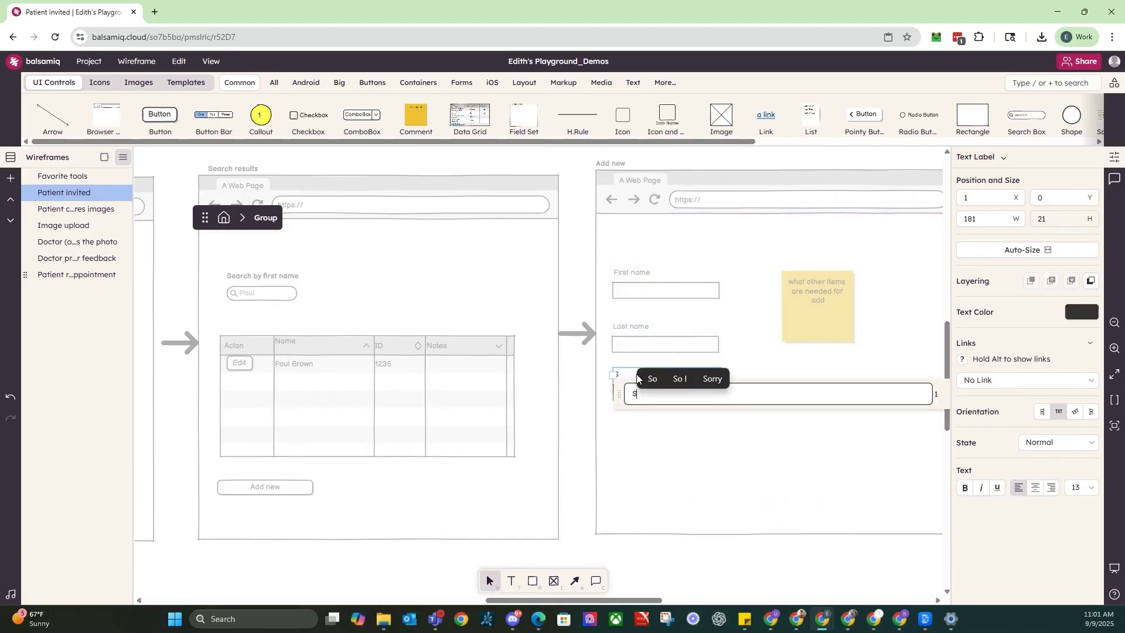
text(SN)
click(818, 287)
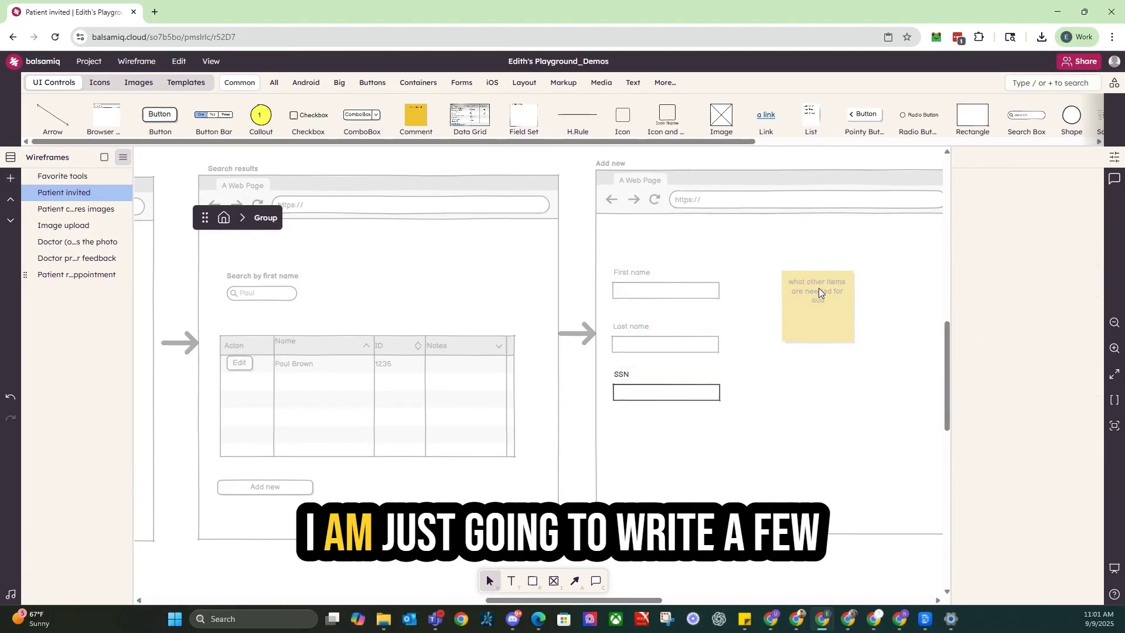
Step: Append "-do we need ssn, phone (multiple)" to the yellow comment on the Add new page and enlarge the comment to about 165 × 126
double_click(827, 303)
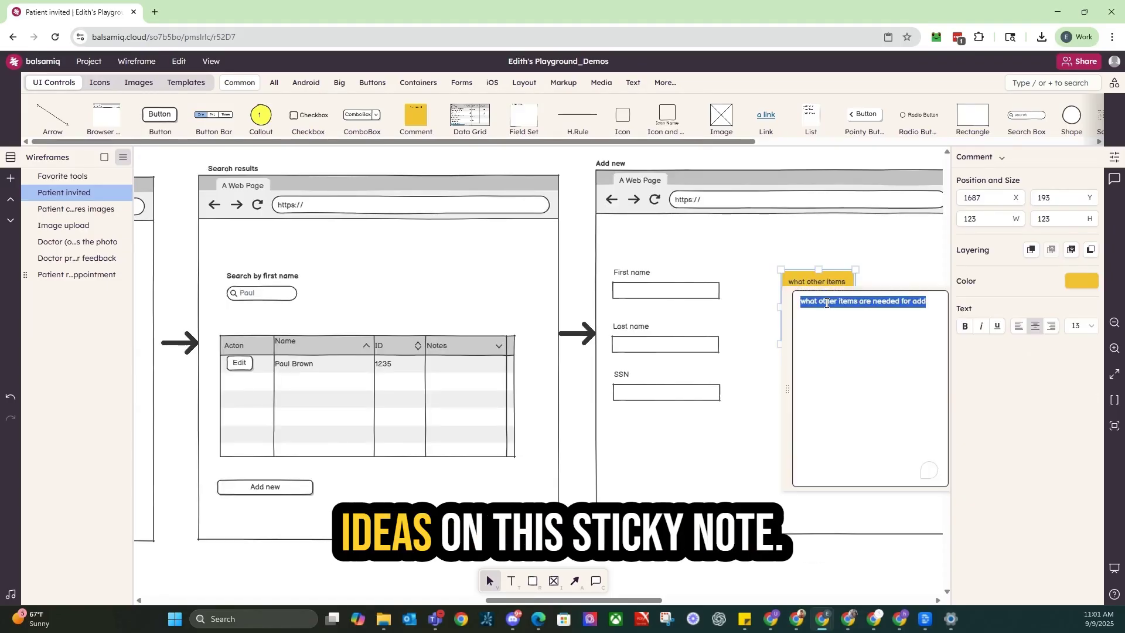
click(938, 302)
text(-)
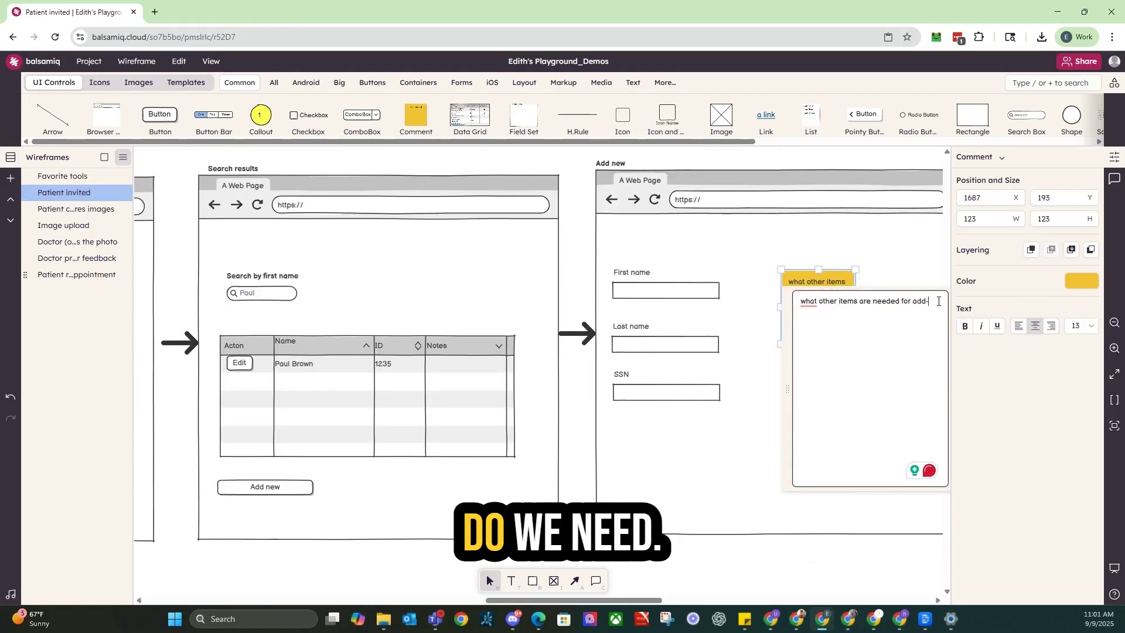
text(do w)
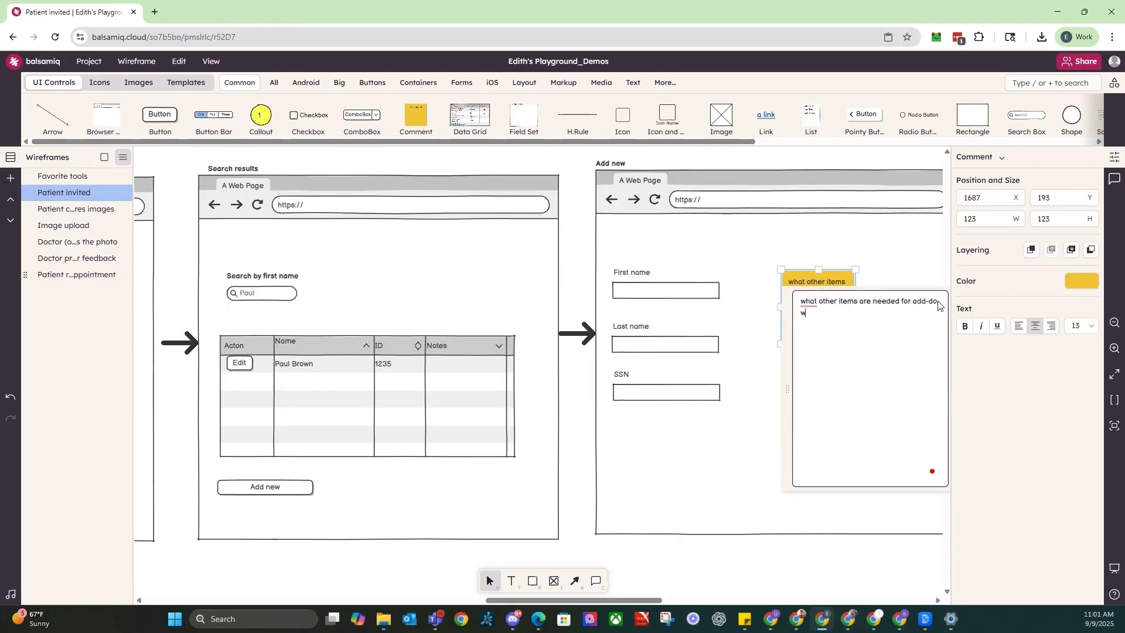
text(e need ssn)
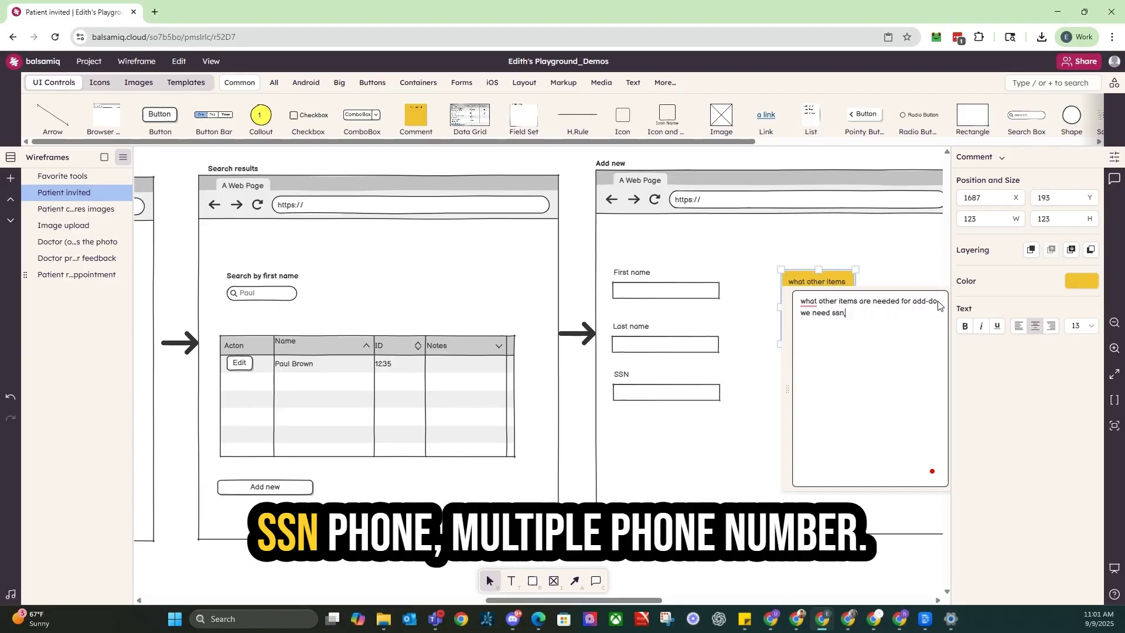
text(, phone )
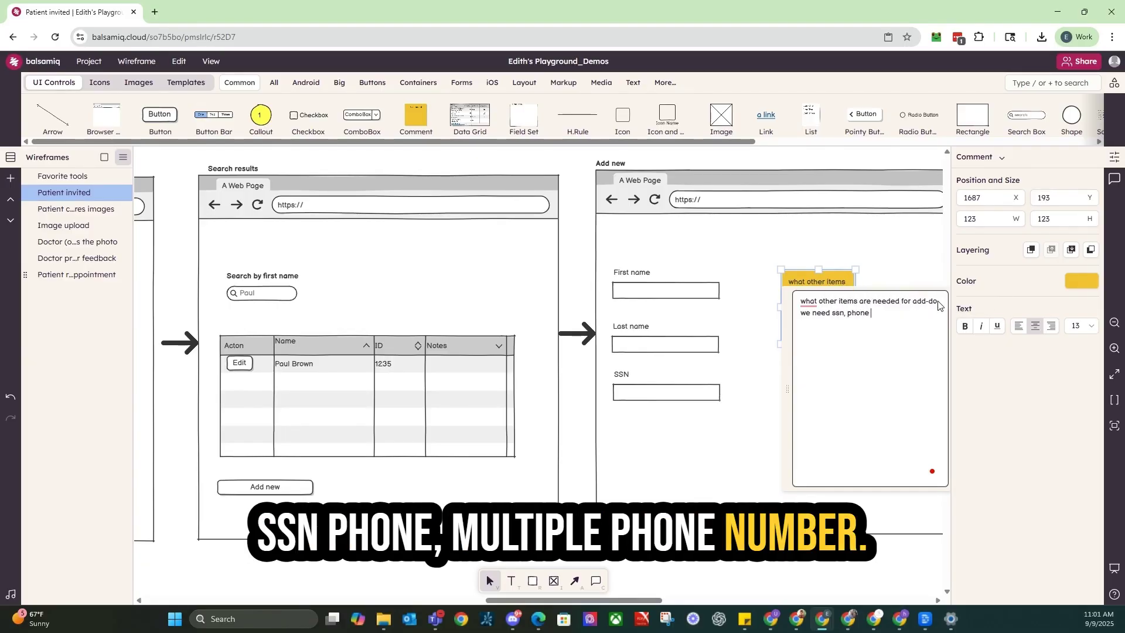
text((n)
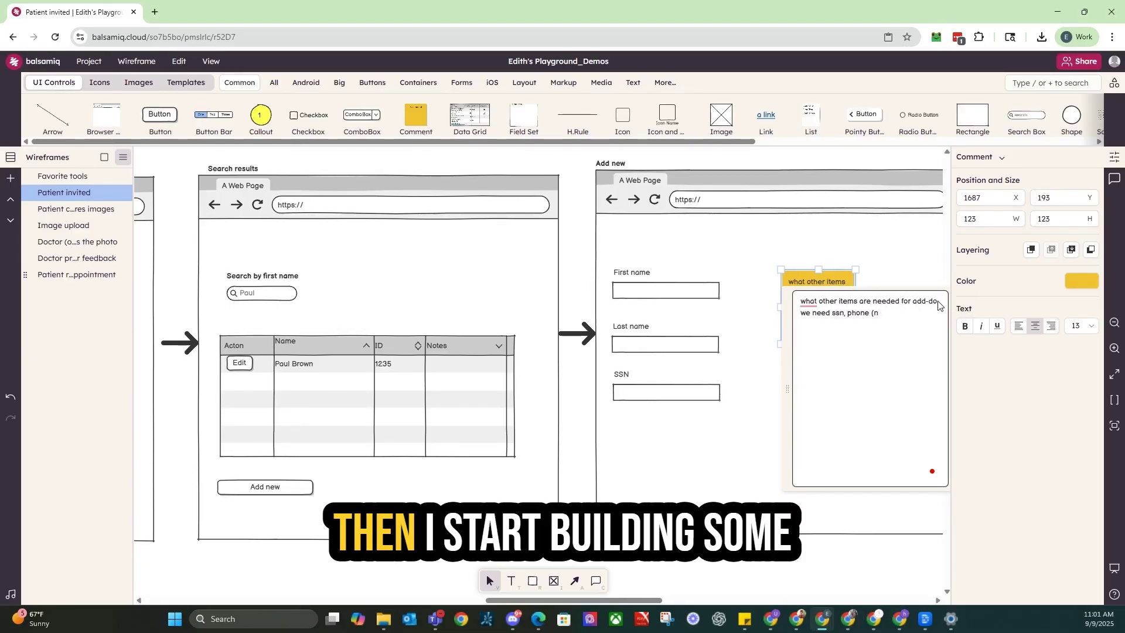
key(BackSpace)
text(mul)
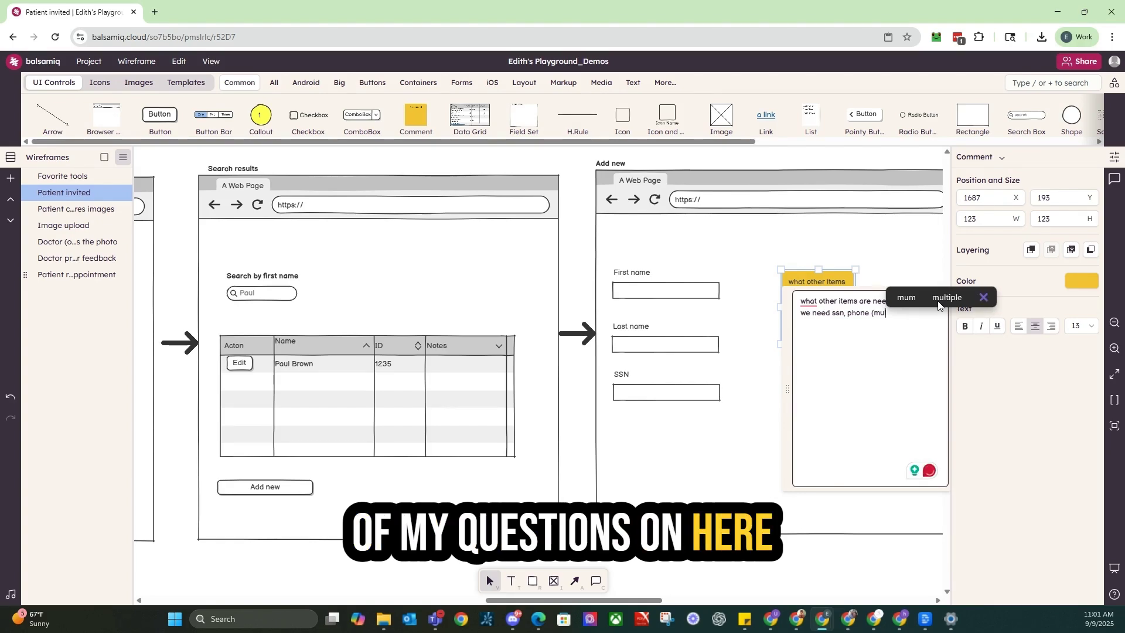
text(tiple))
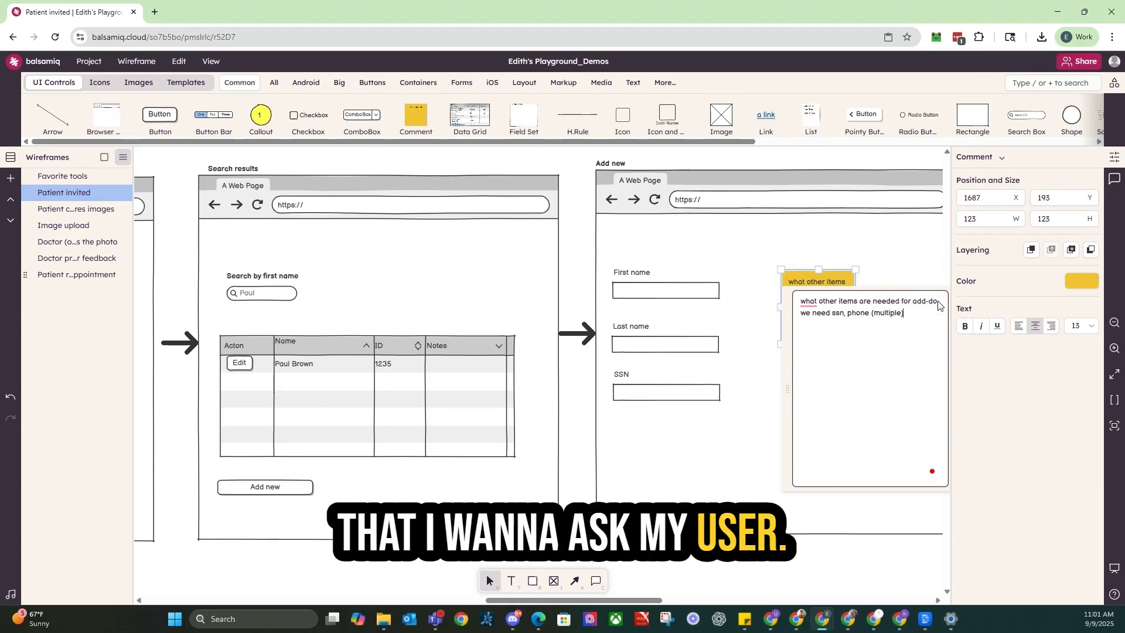
click(867, 349)
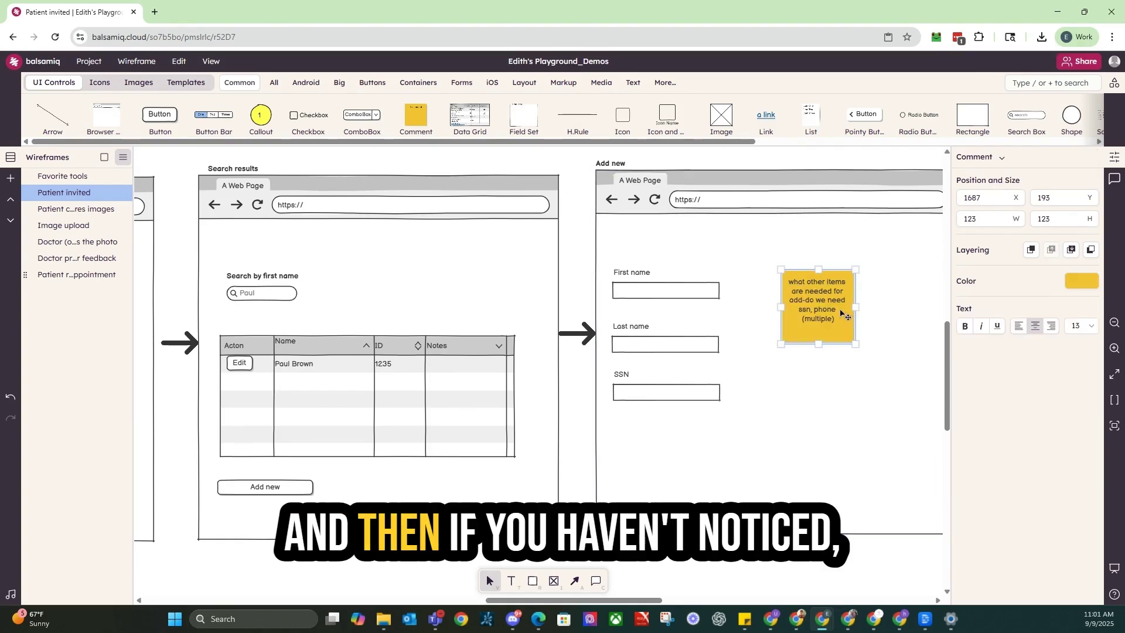
drag(855, 344, 880, 345)
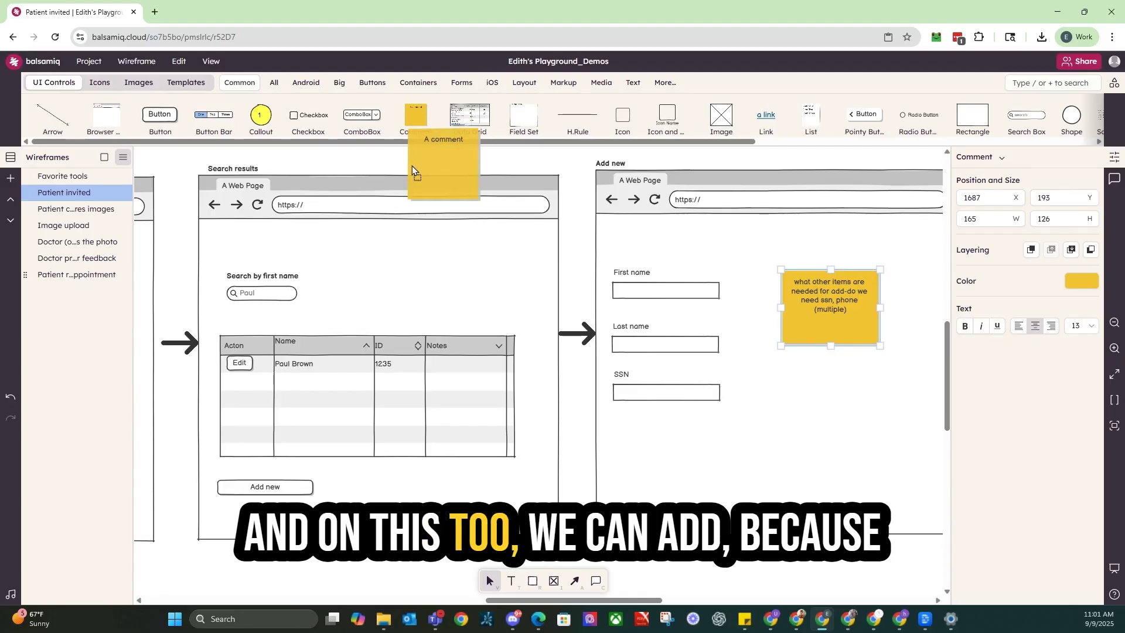
Step: Add a comment above the Search results table at about X 1055, Y 139 reading "What data do you need to be able to idenitfy the right clients?"
drag(412, 166, 421, 248)
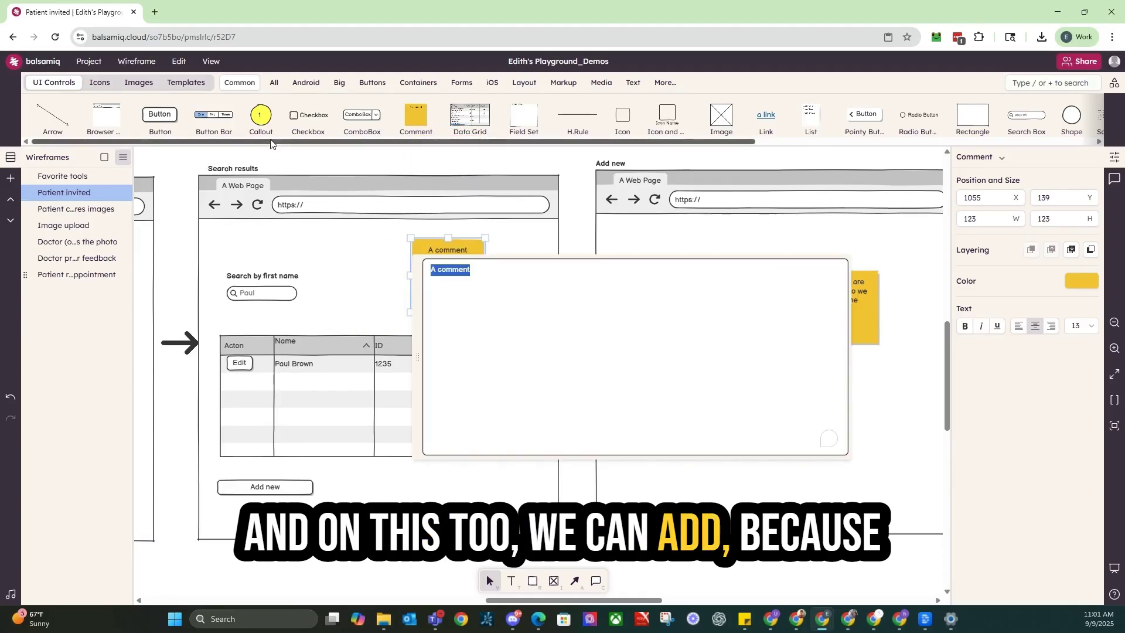
text(What d)
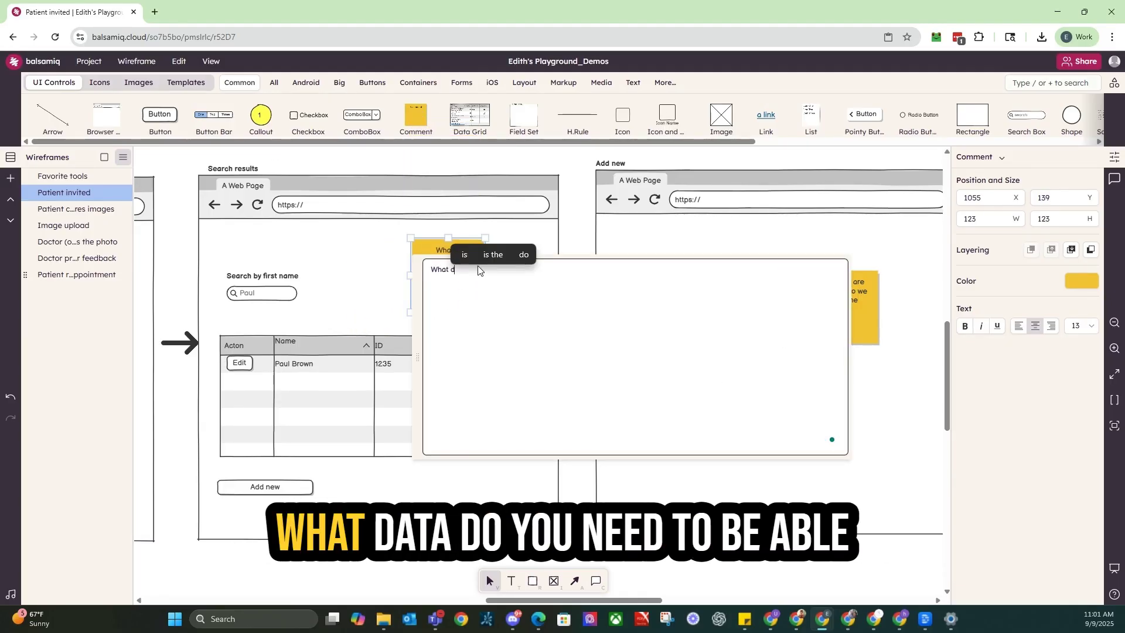
text(ata )
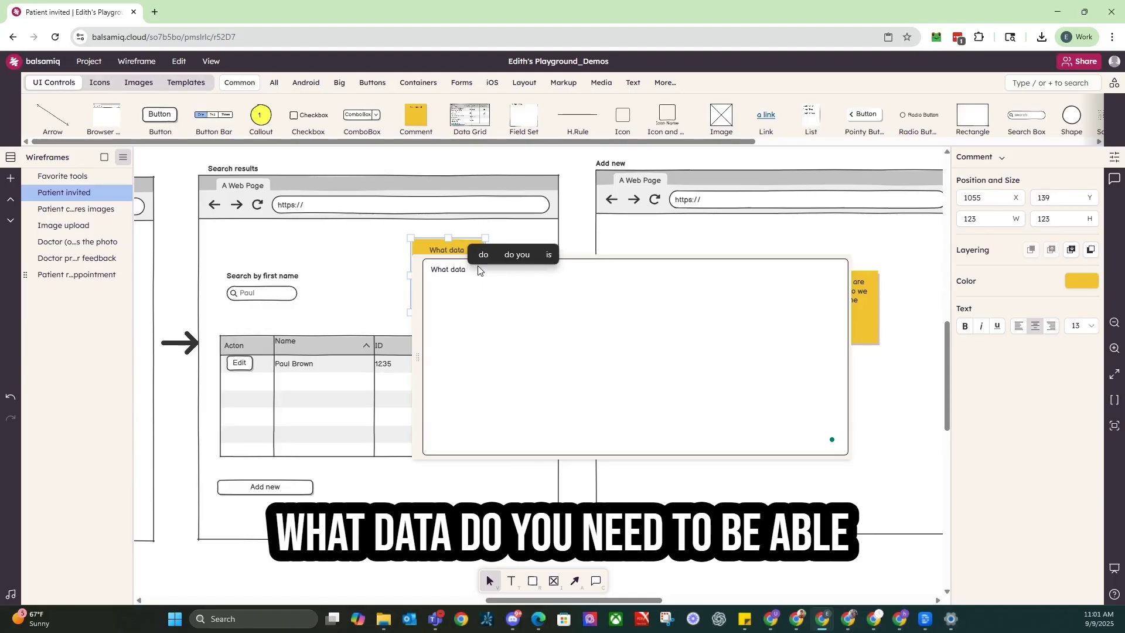
text(do you n)
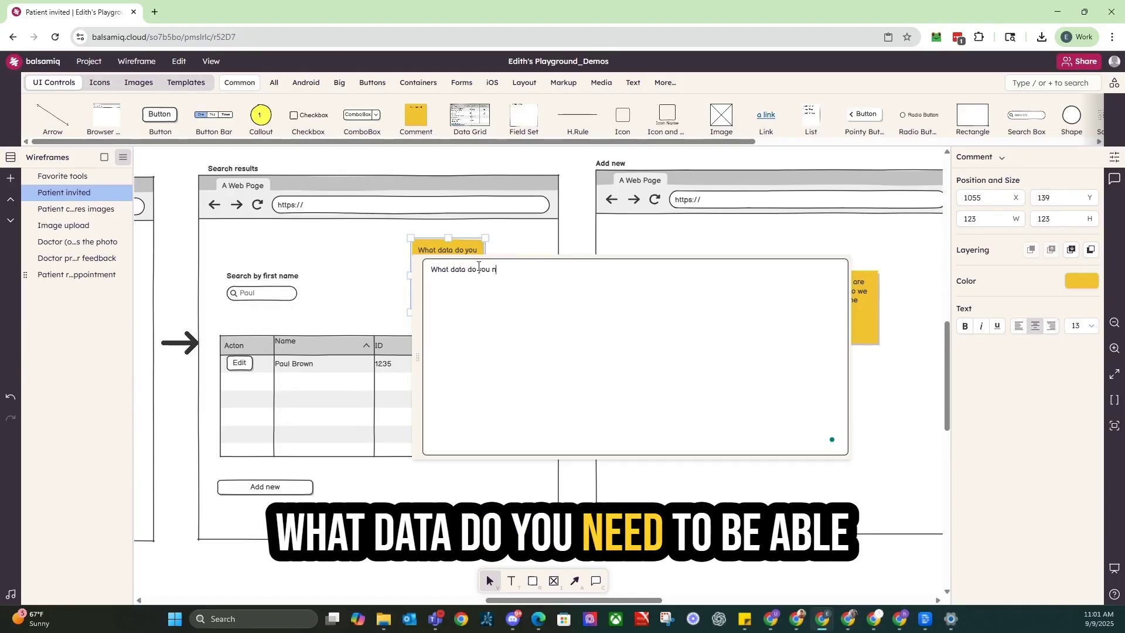
text(eed to be able to i)
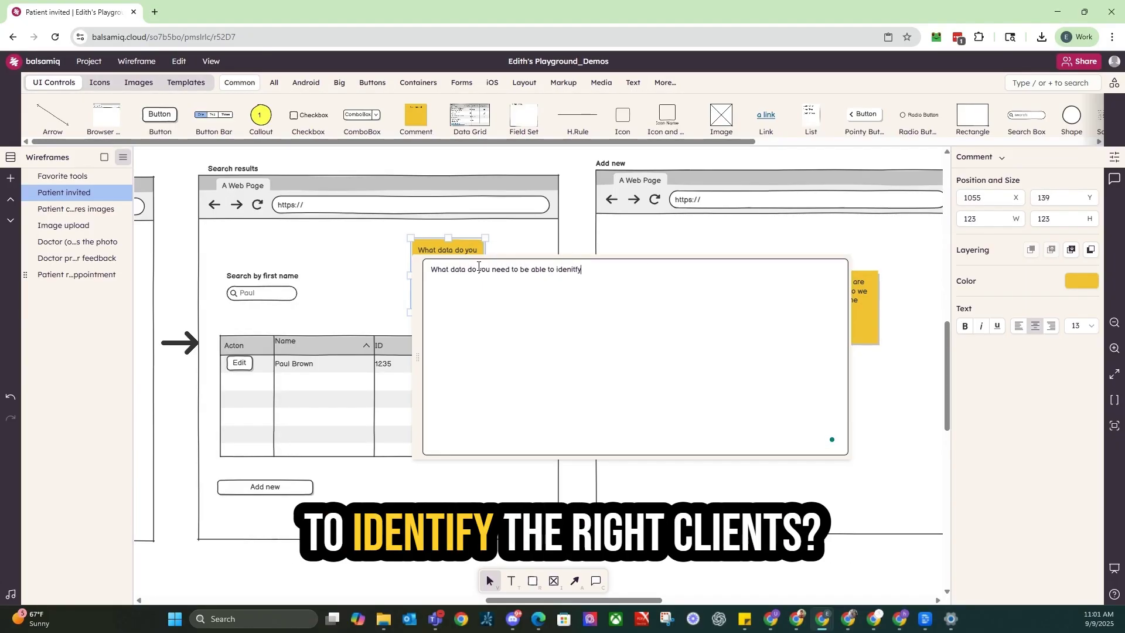
text(denifty )
text(the right cli)
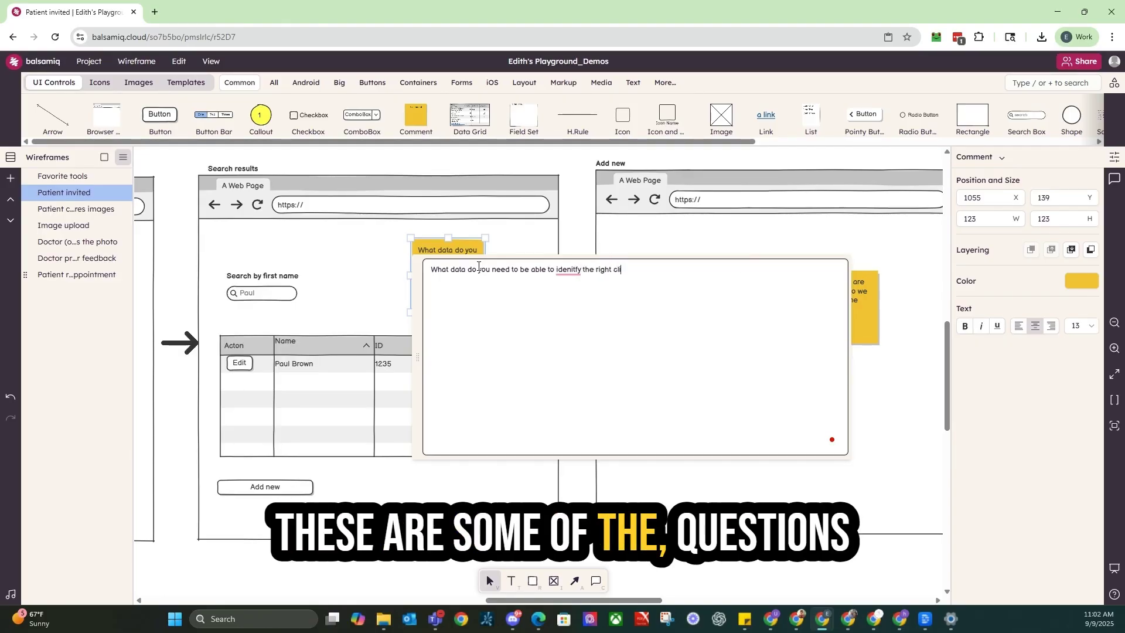
text(ents)
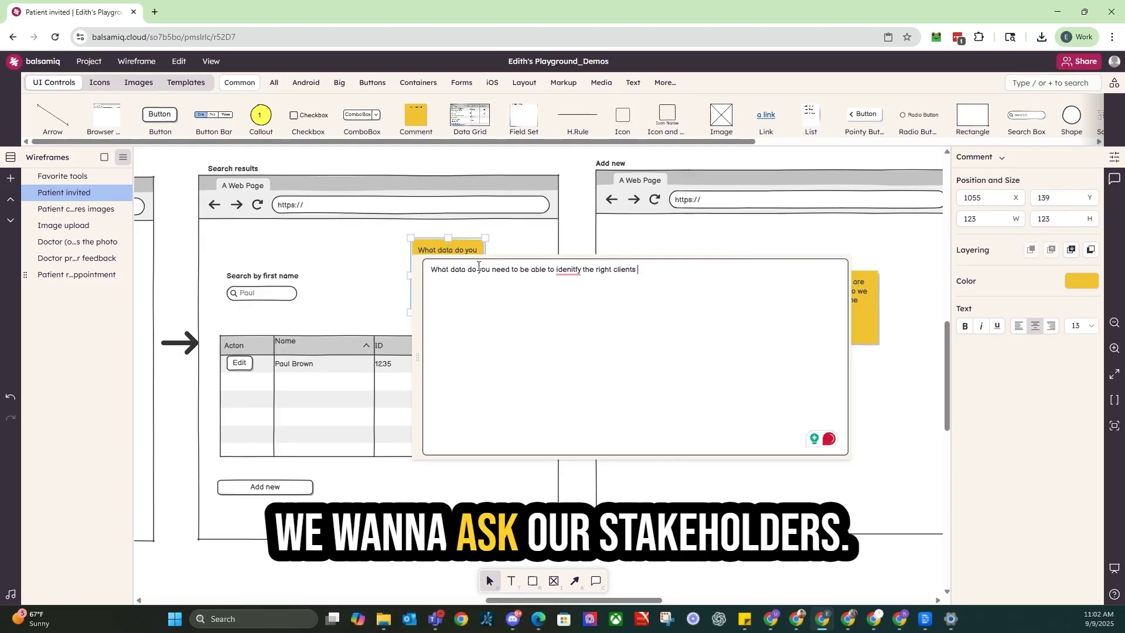
text(?)
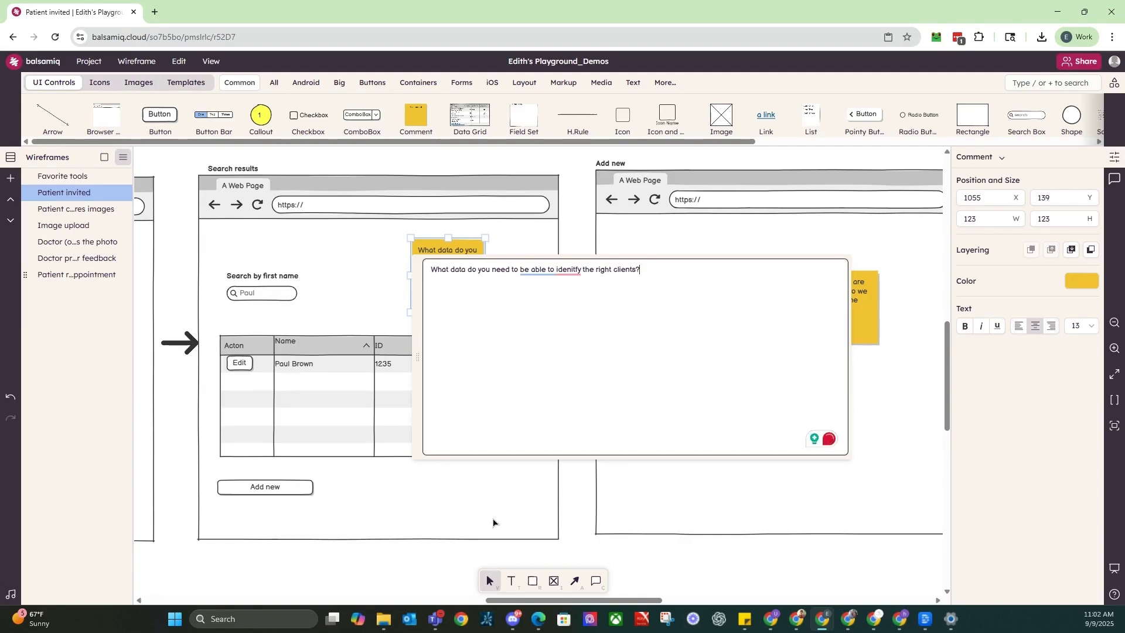